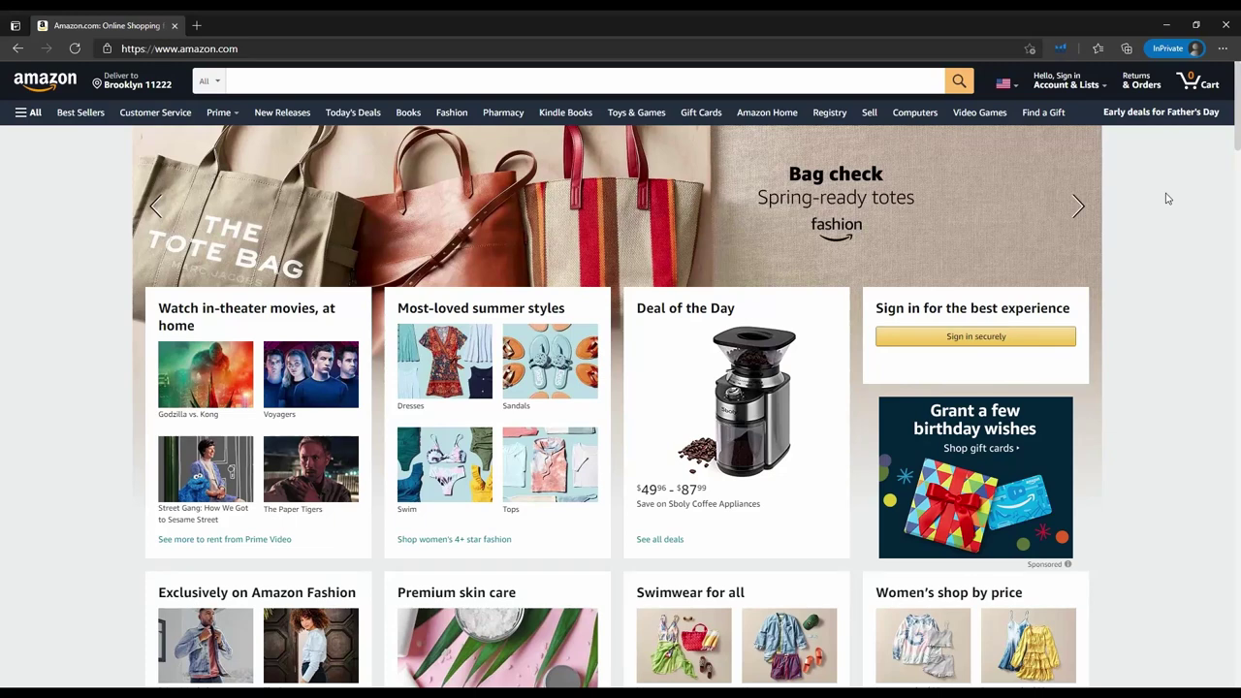
Search Amazon for 'word search'.
click(325, 84)
text(word )
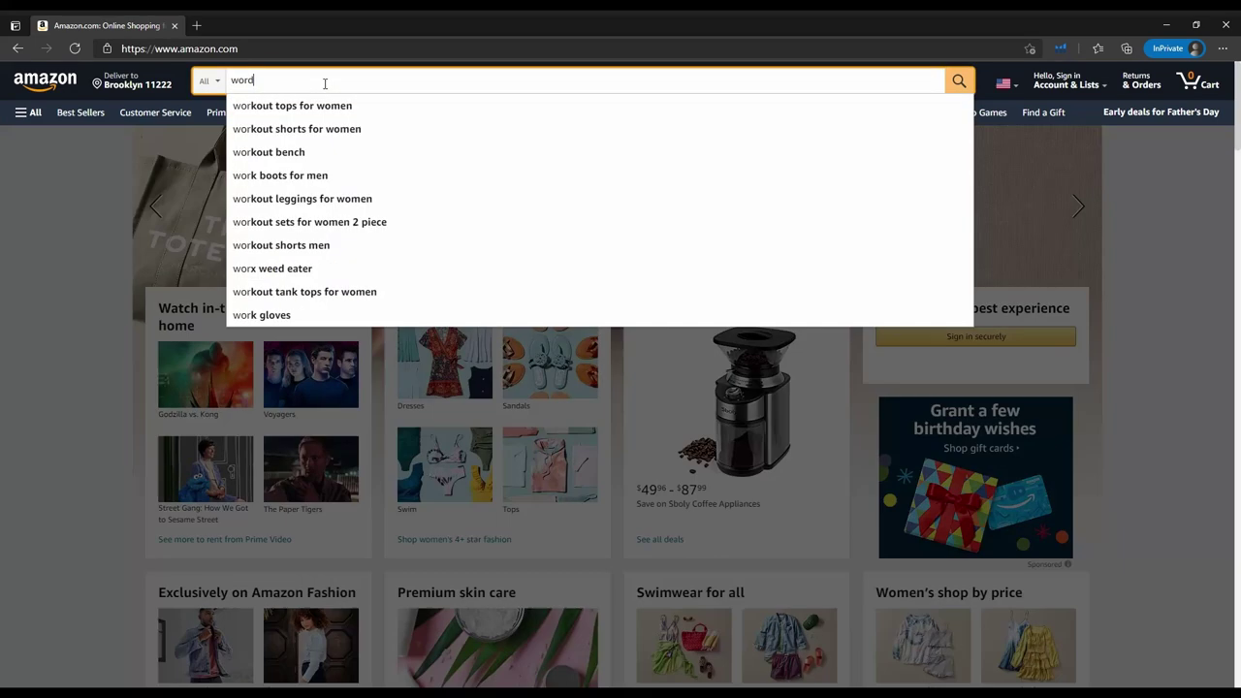
text(search)
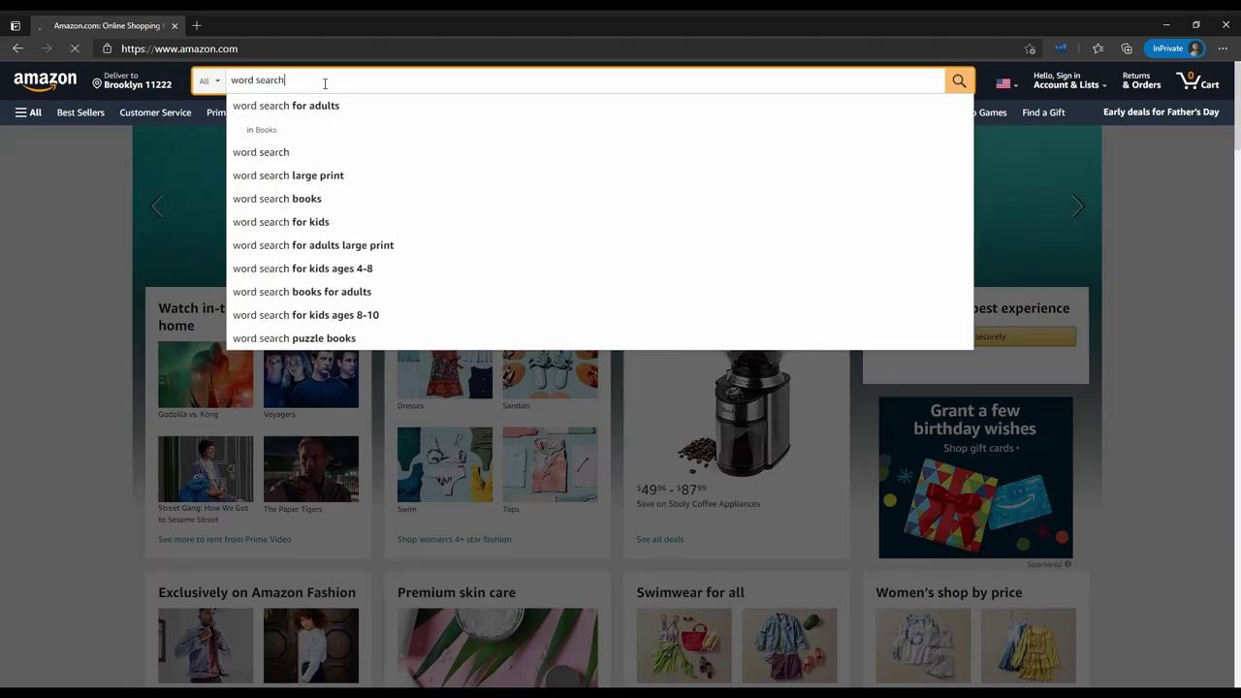
key(Return)
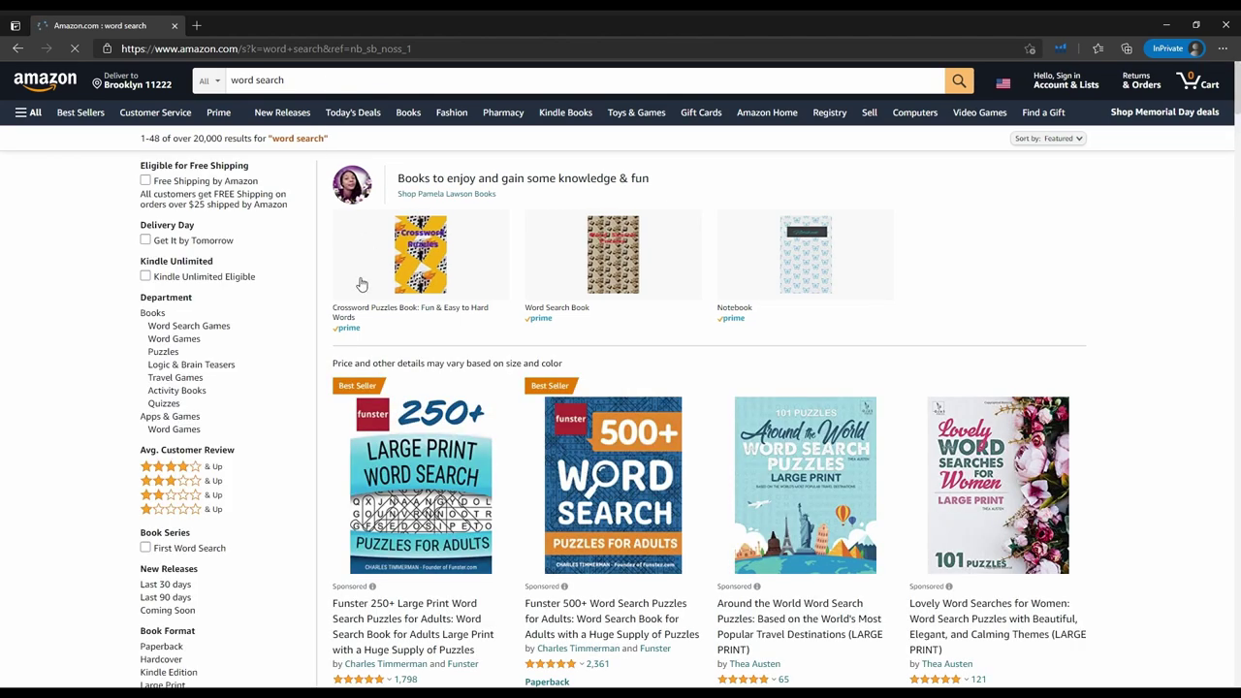
Narrow the 'word search' results to Books and open the Best Seller in Word Games list.
click(155, 313)
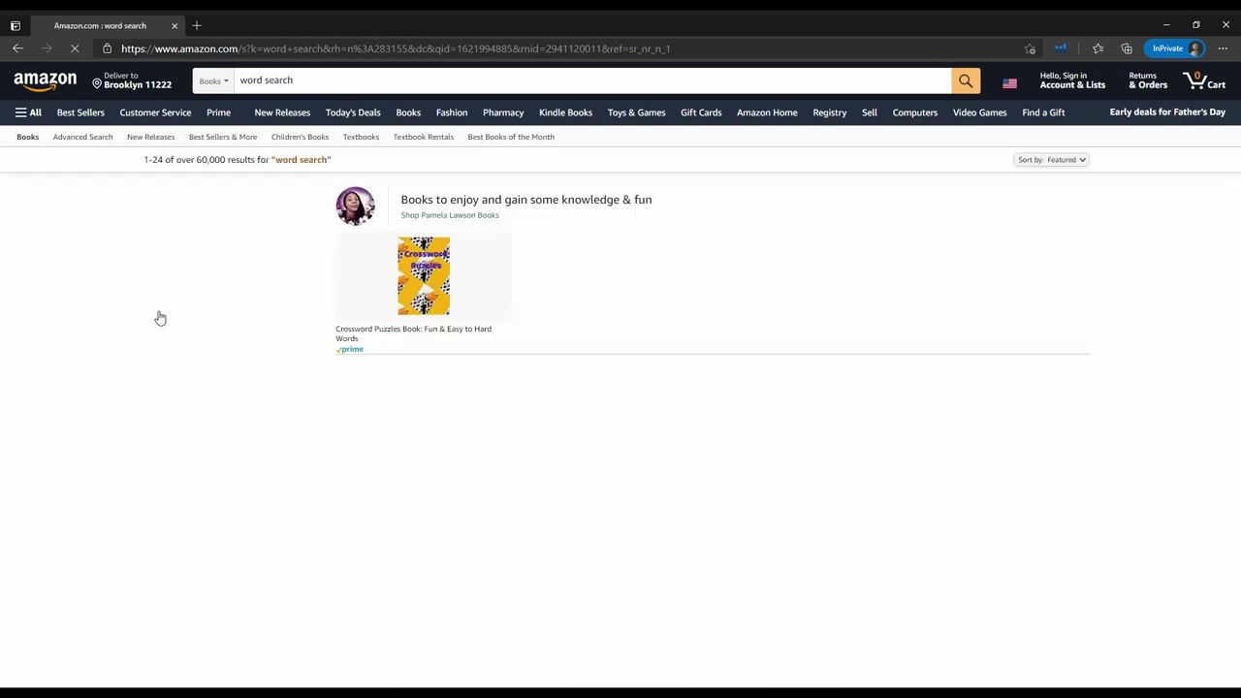
scroll(260, 301, down, 2)
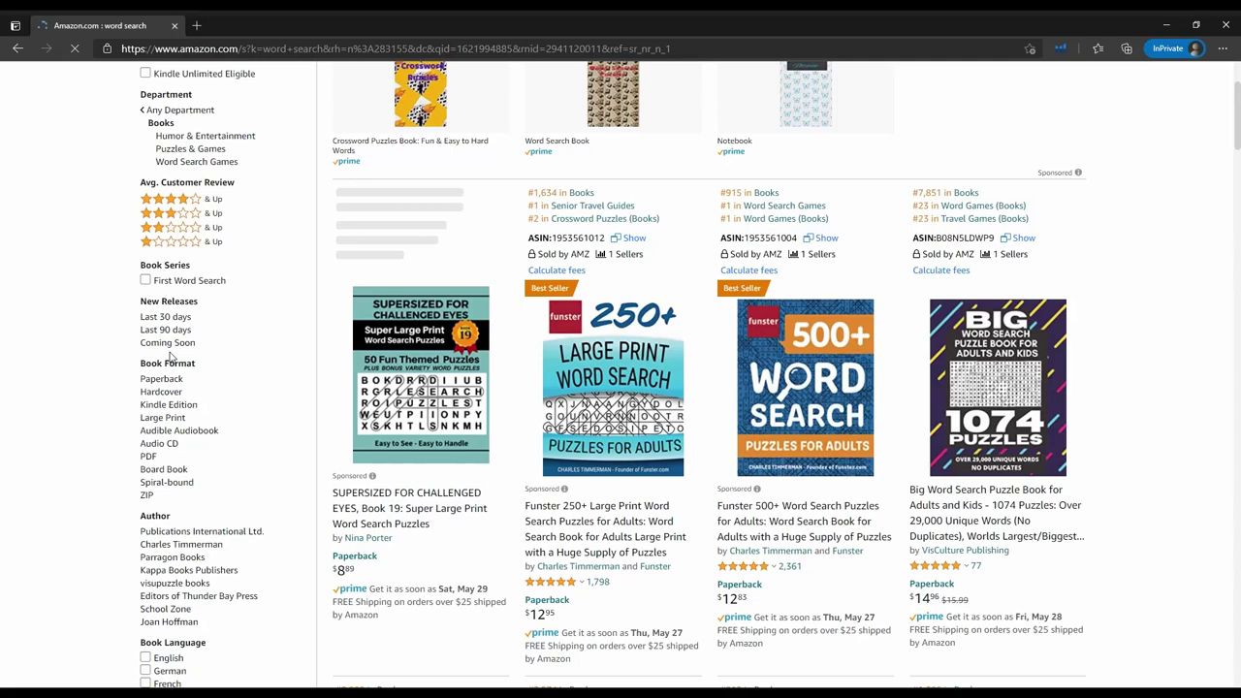
scroll(543, 281, up, 2)
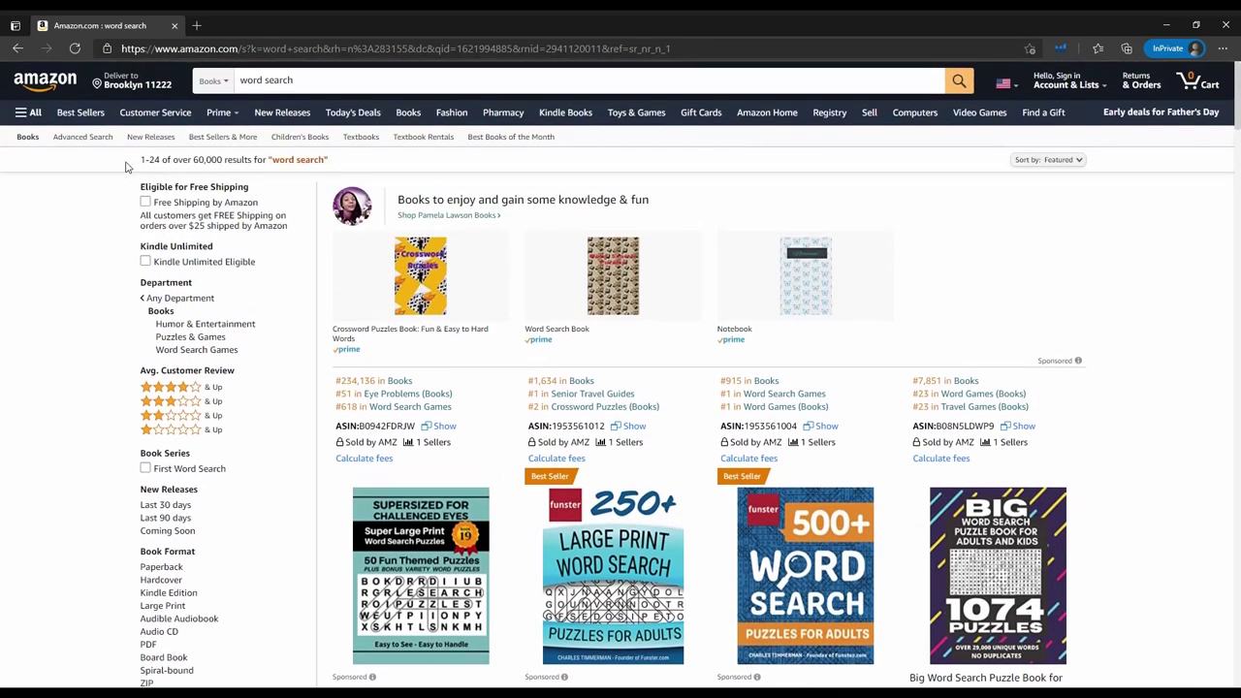
scroll(364, 281, down, 2)
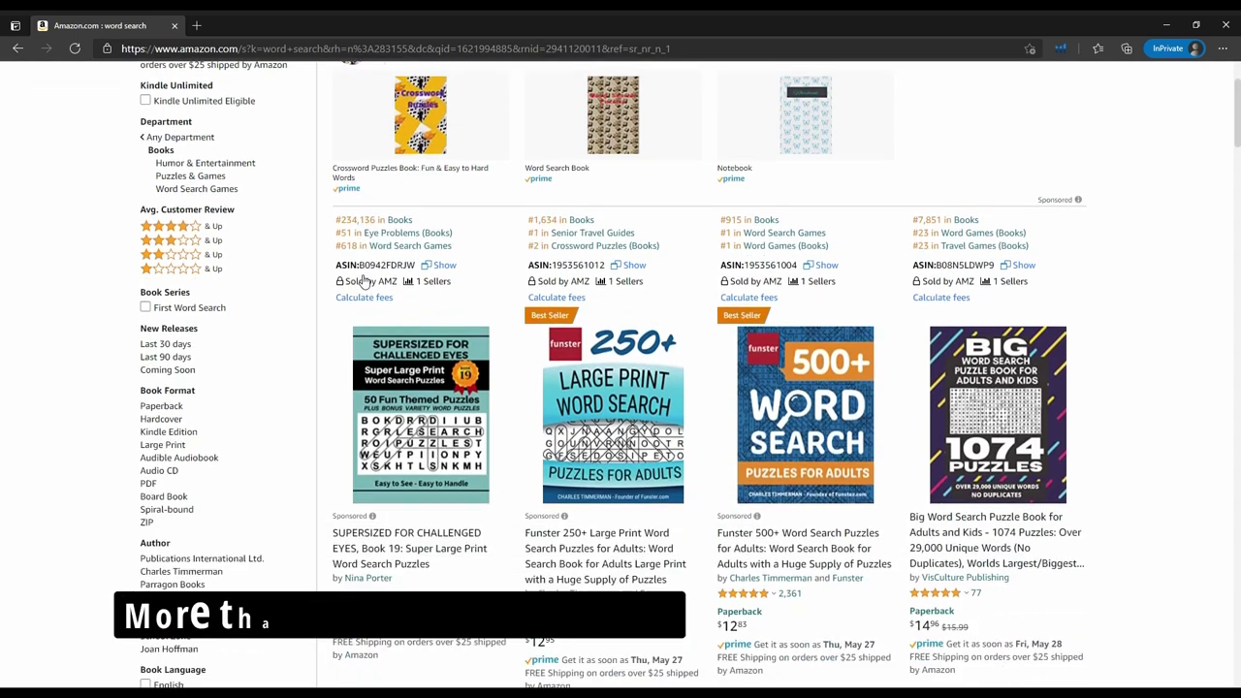
scroll(364, 282, down, 6)
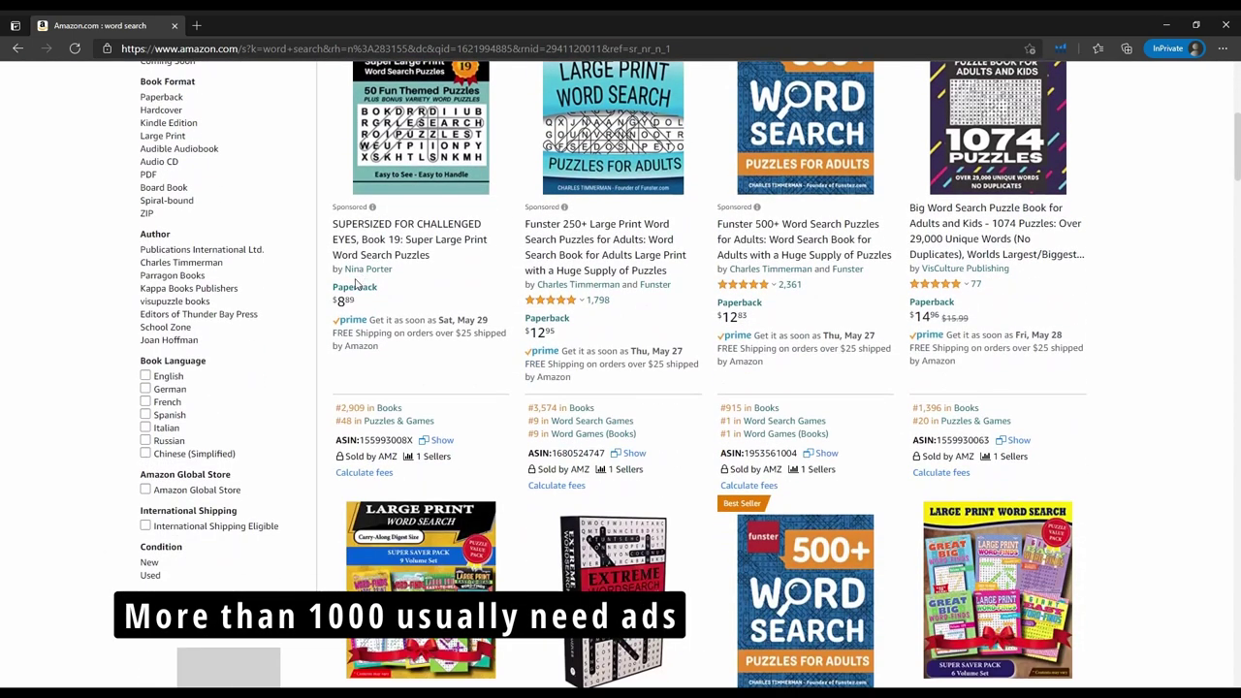
scroll(367, 311, down, 5)
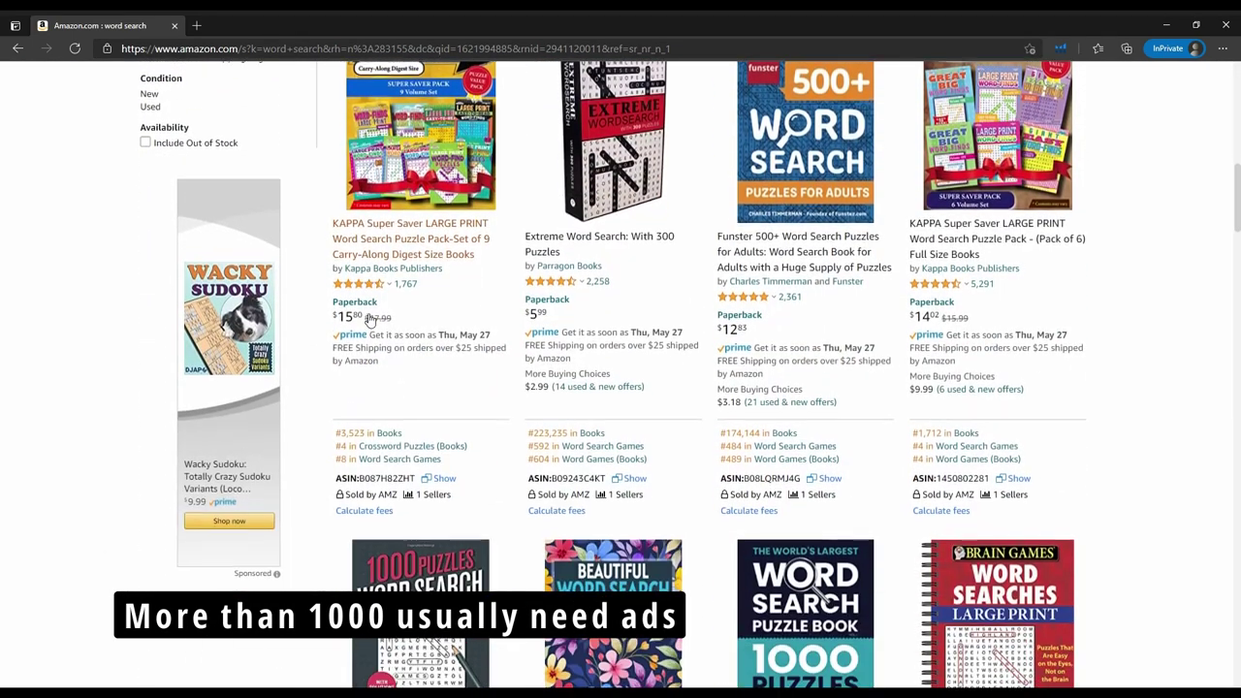
scroll(368, 320, up, 10)
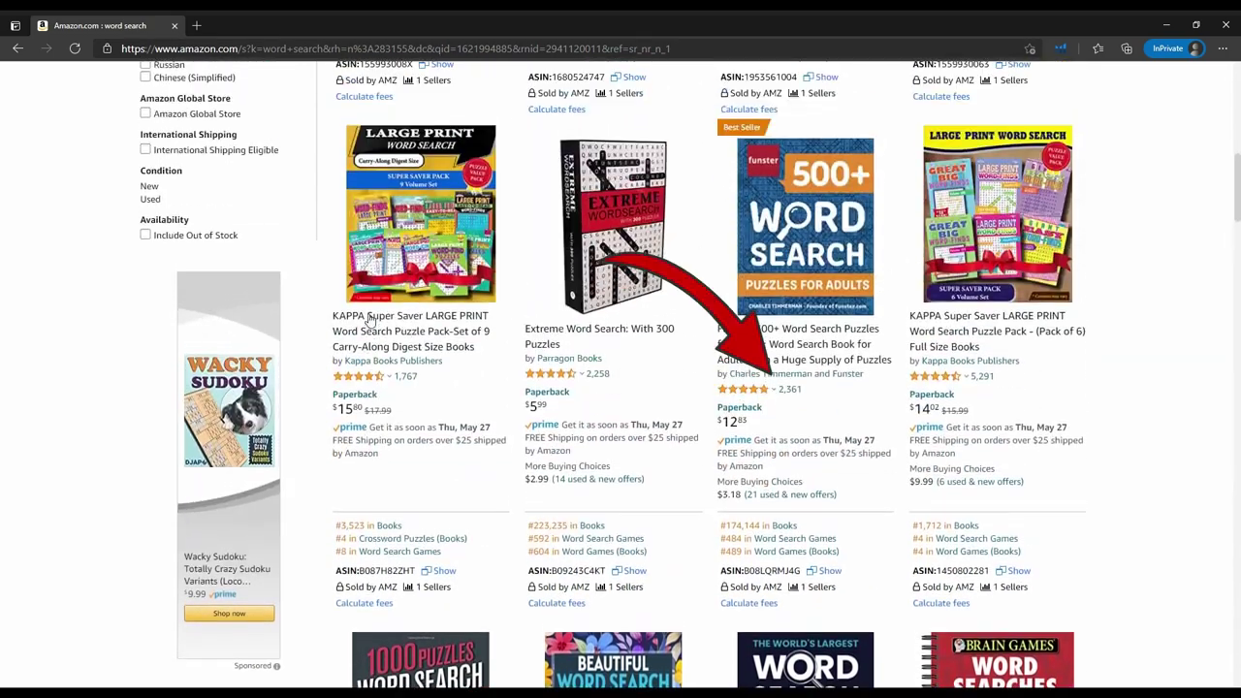
scroll(368, 325, up, 4)
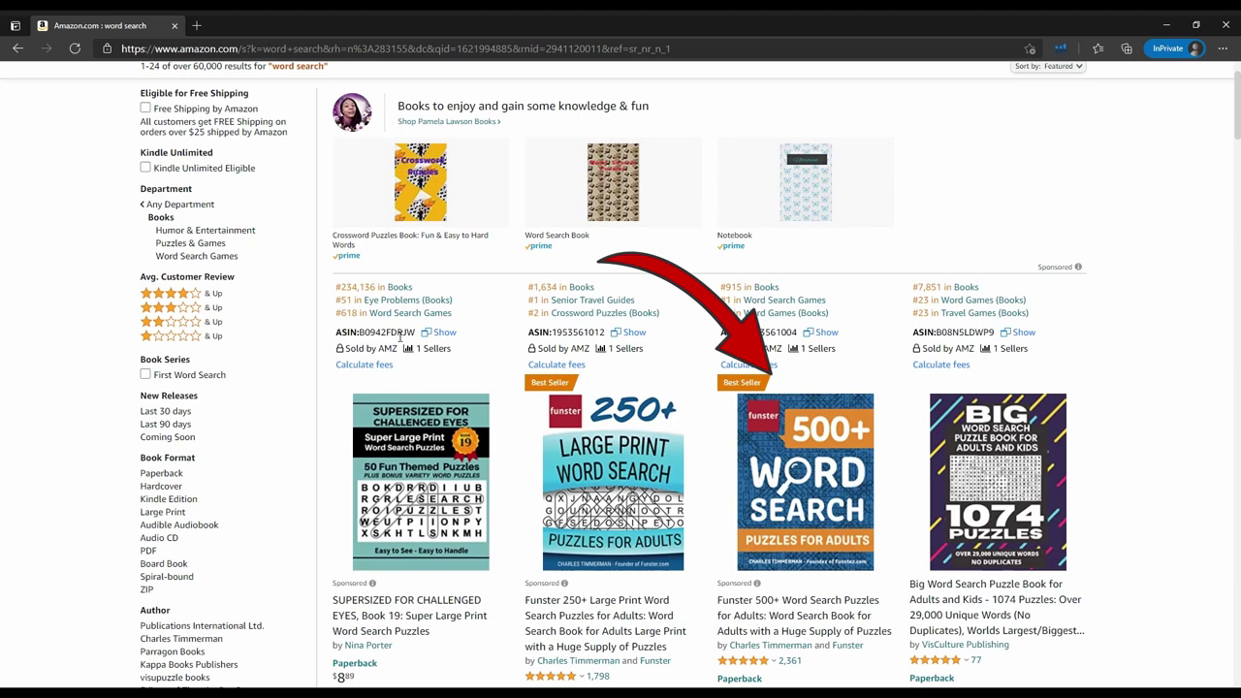
scroll(401, 336, down, 1)
click(812, 291)
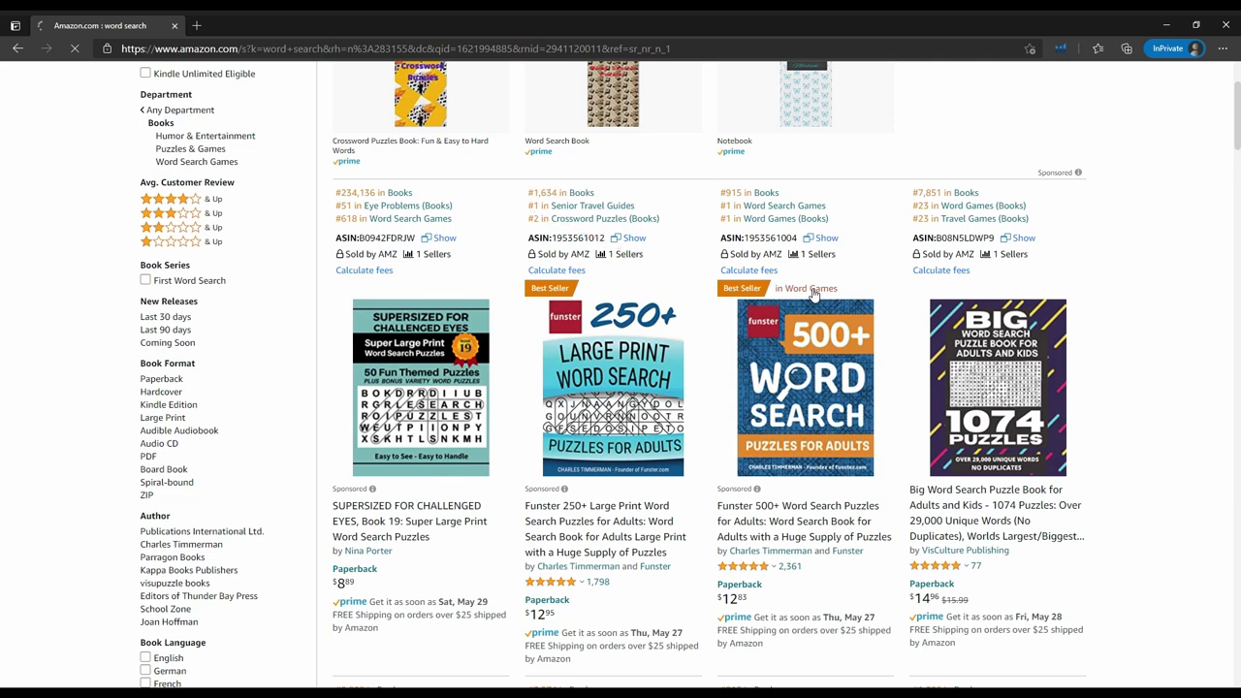
Open the #1 best seller, Funster 500+ Word Search Puzzles, product page.
scroll(815, 290, down, 2)
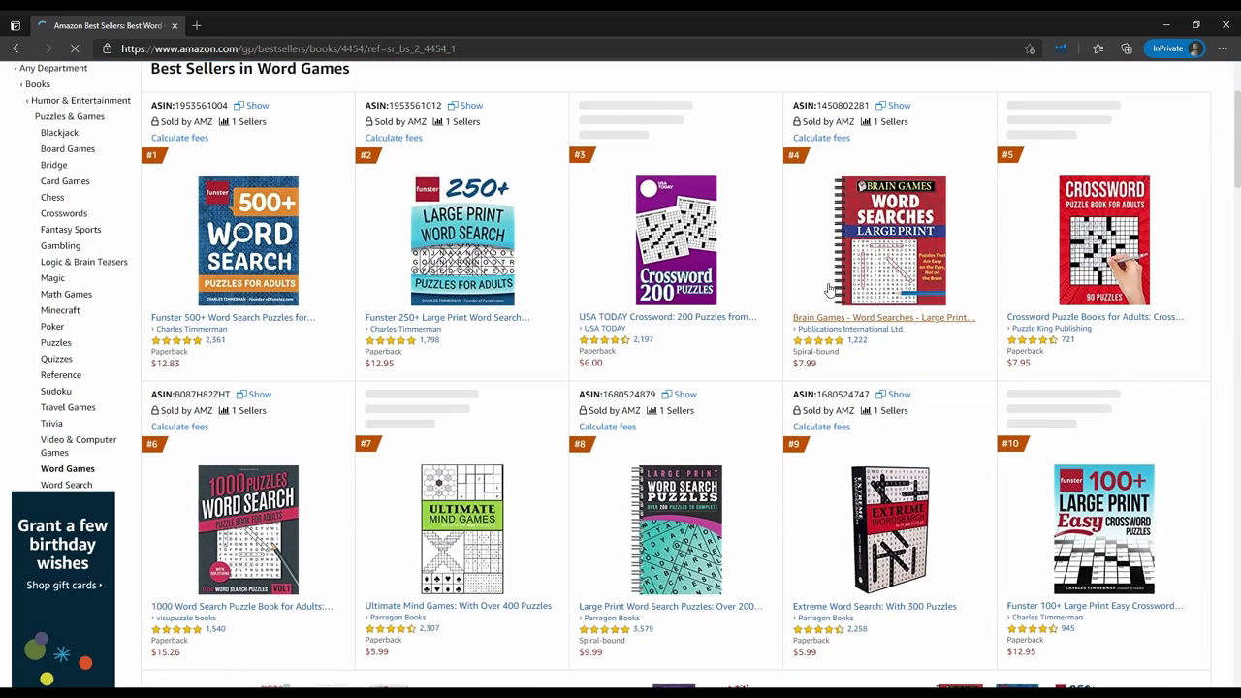
scroll(776, 291, up, 1)
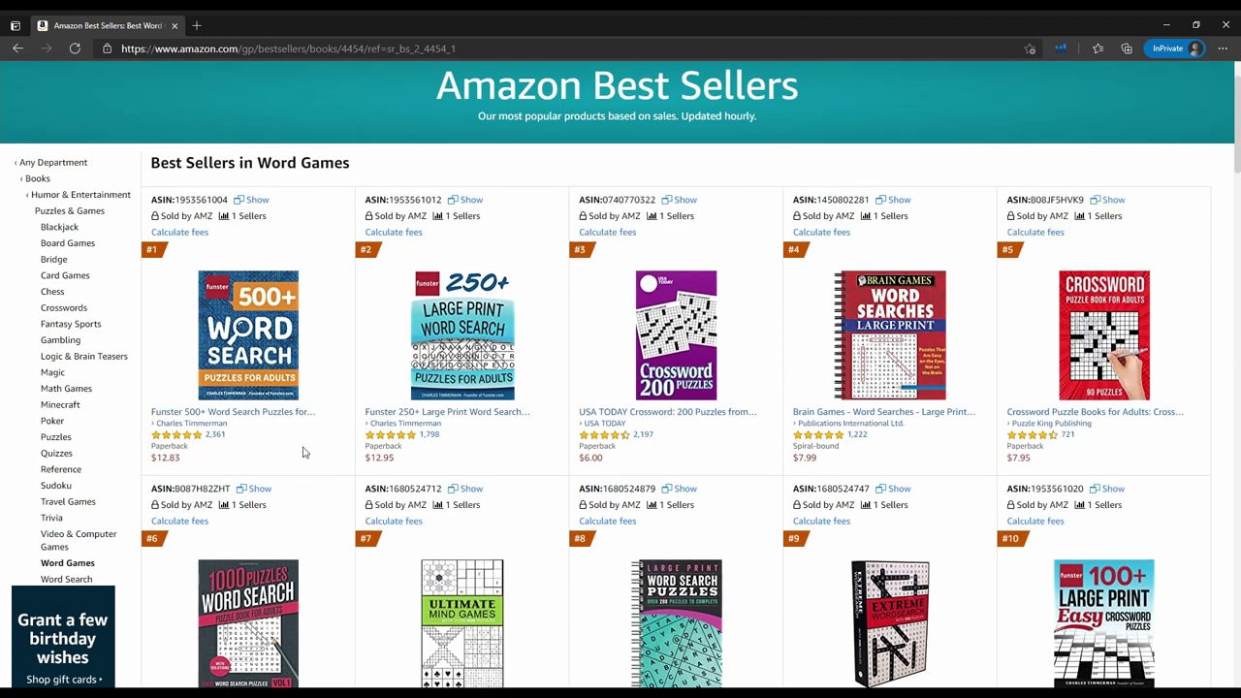
click(291, 409)
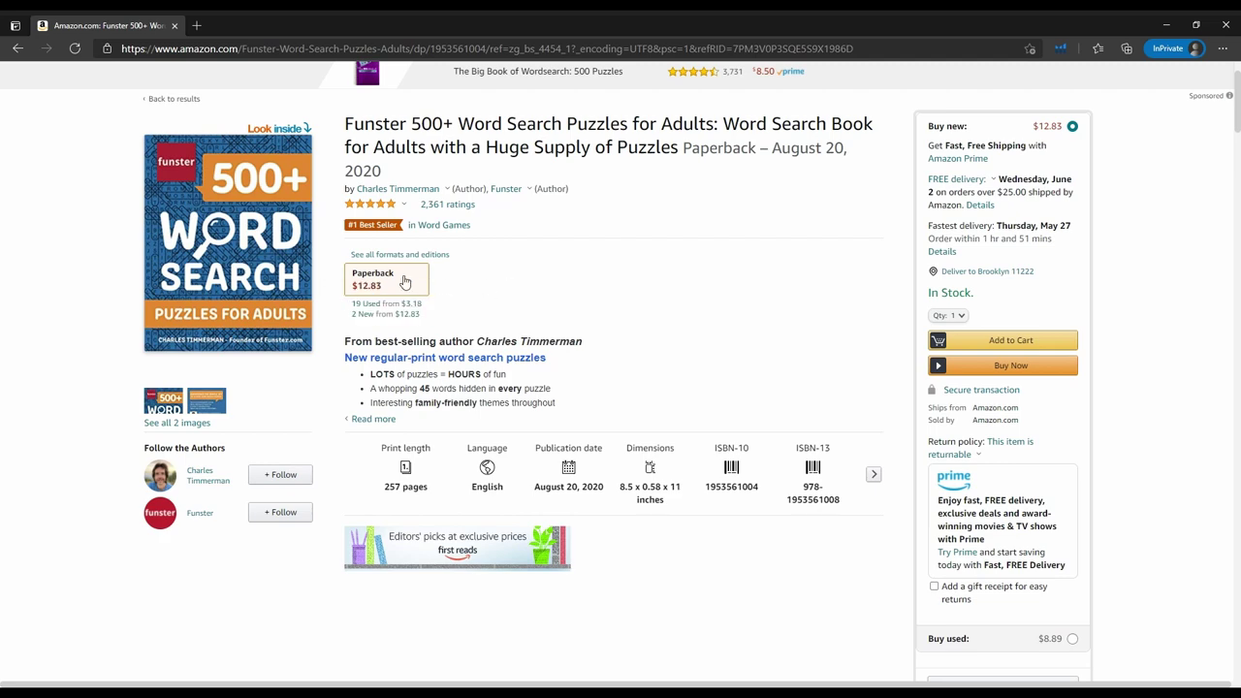
Check the Product details for 257 pages and the #915 in Books sales rank.
scroll(492, 282, down, 10)
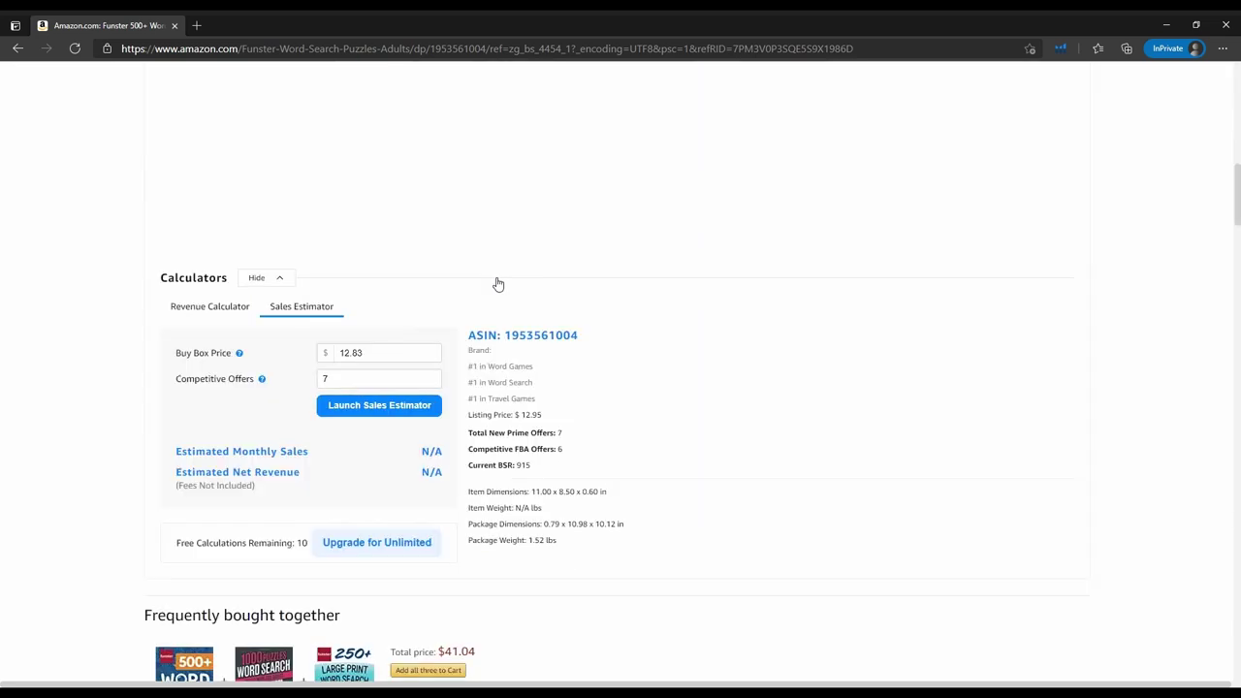
scroll(497, 283, down, 10)
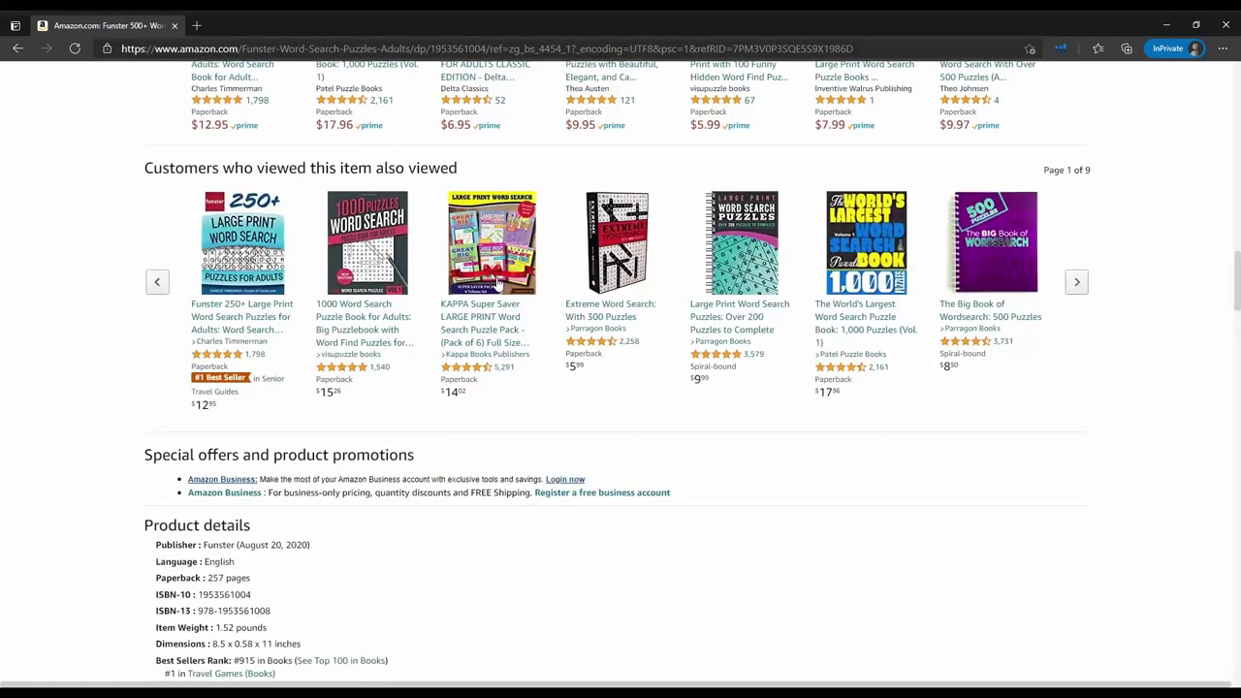
scroll(497, 282, down, 3)
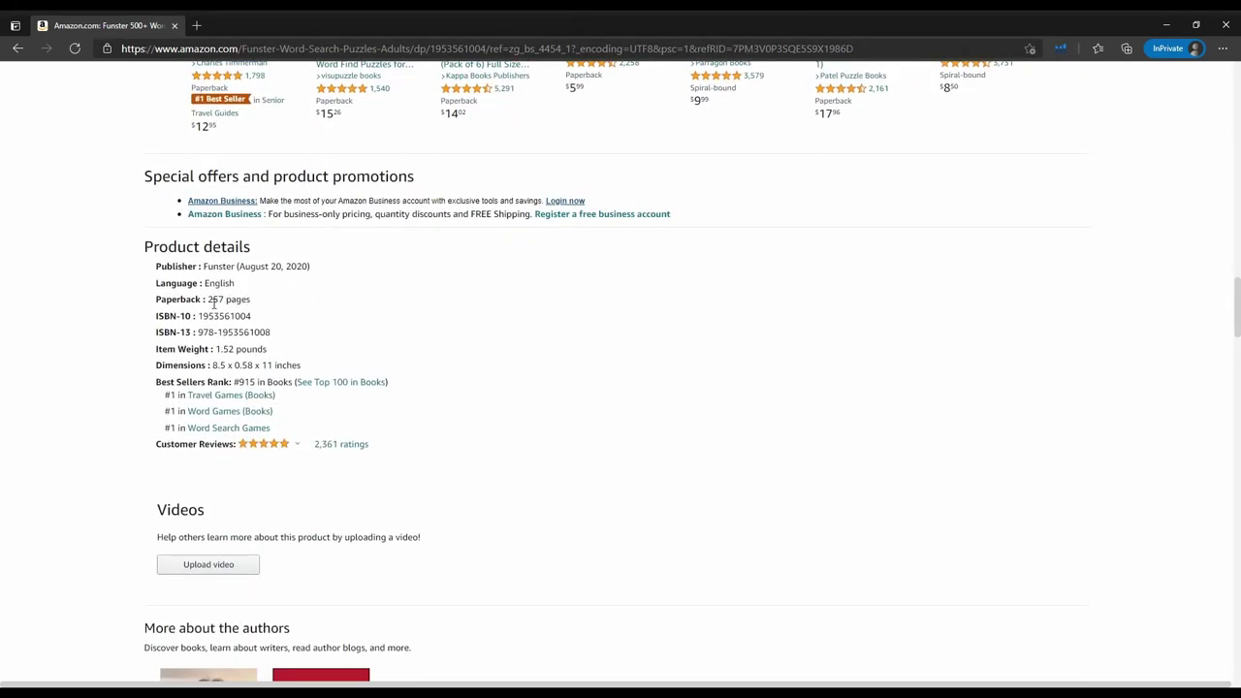
drag(207, 300, 255, 306)
click(314, 312)
drag(236, 385, 301, 386)
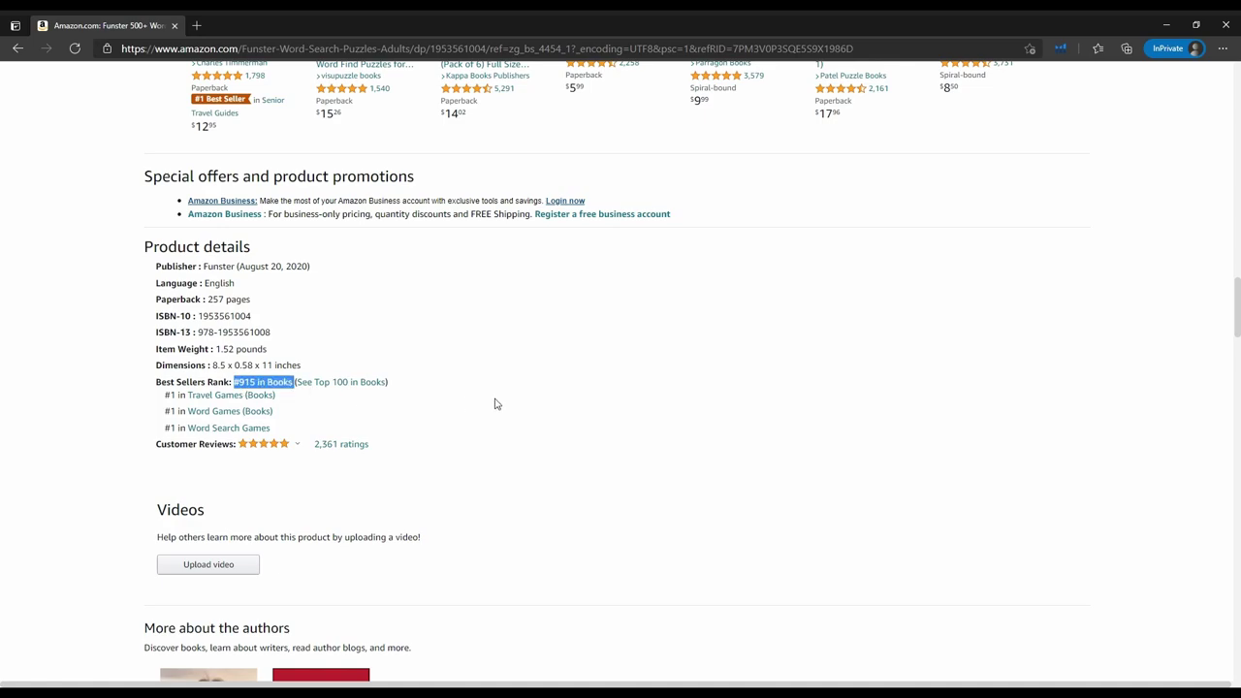
click(540, 399)
scroll(540, 398, up, 20)
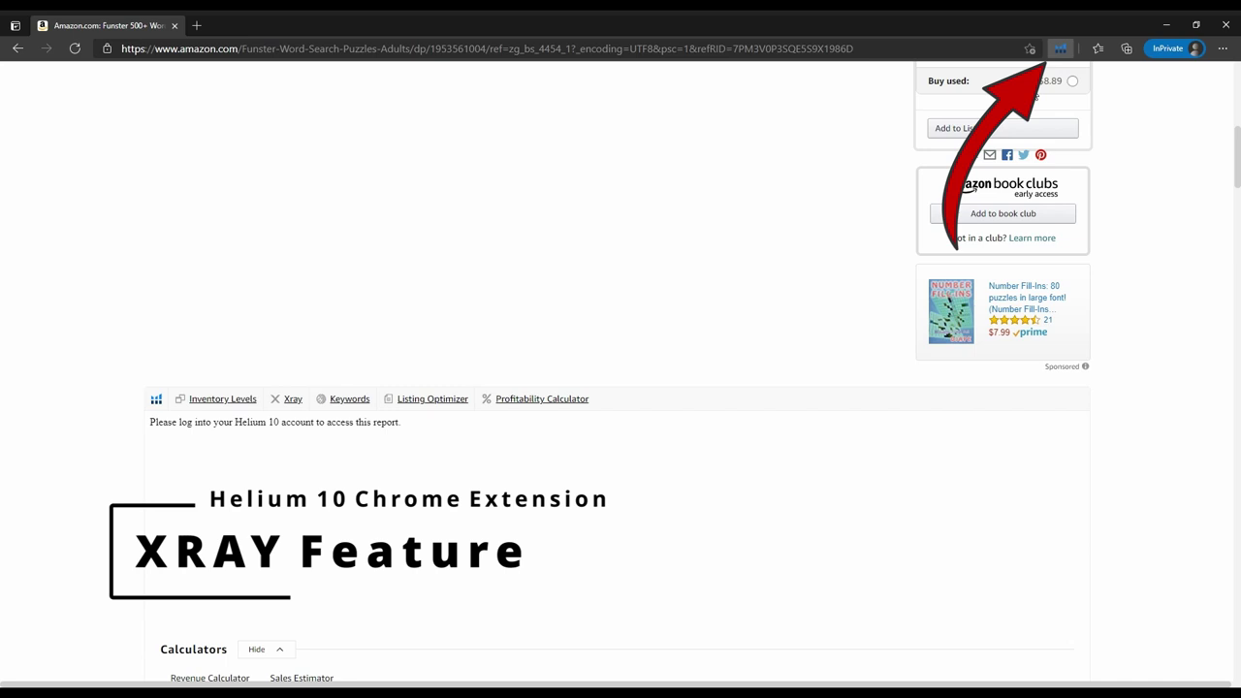
Run Helium 10 Xray on the Funster book and review its 6,044 sales and $77,545 revenue.
click(1061, 48)
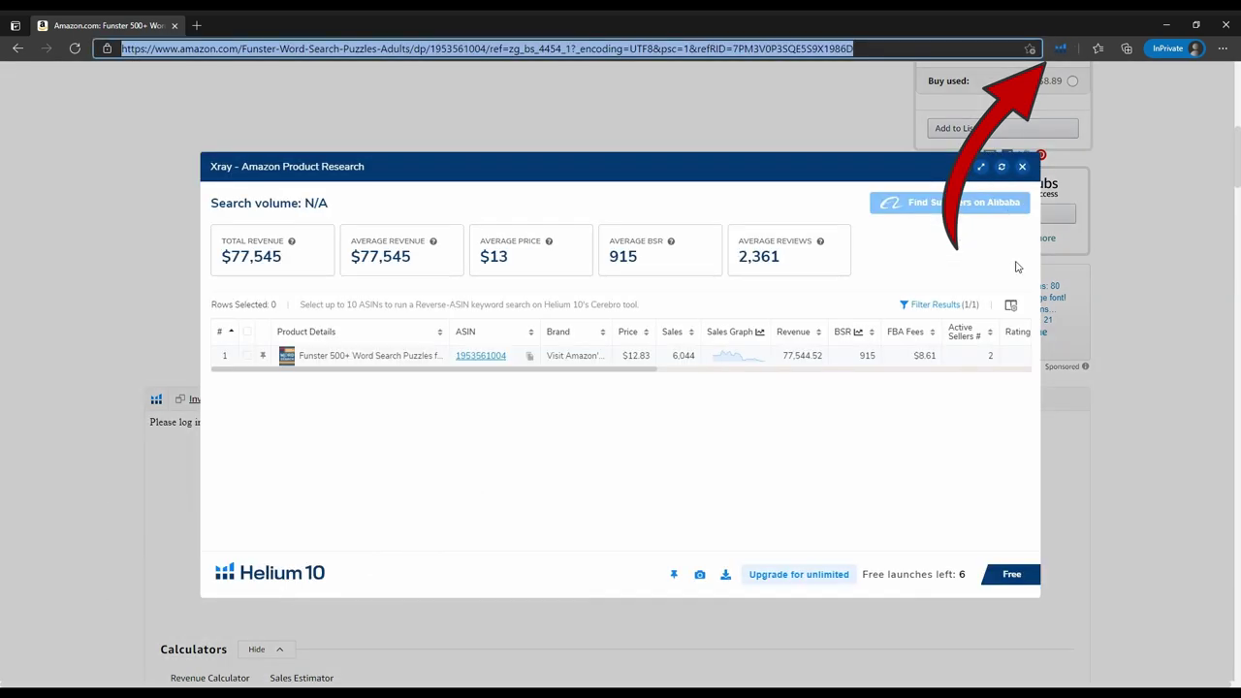
drag(881, 171, 846, 177)
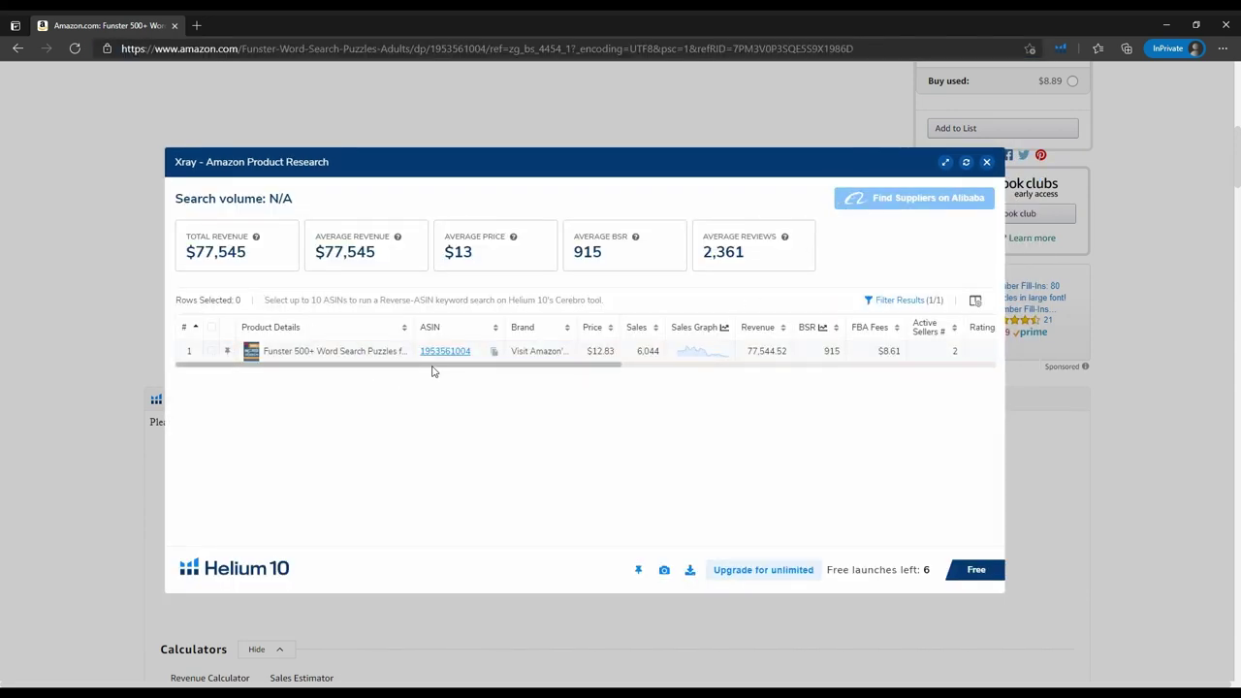
drag(433, 371, 486, 361)
drag(701, 360, 664, 357)
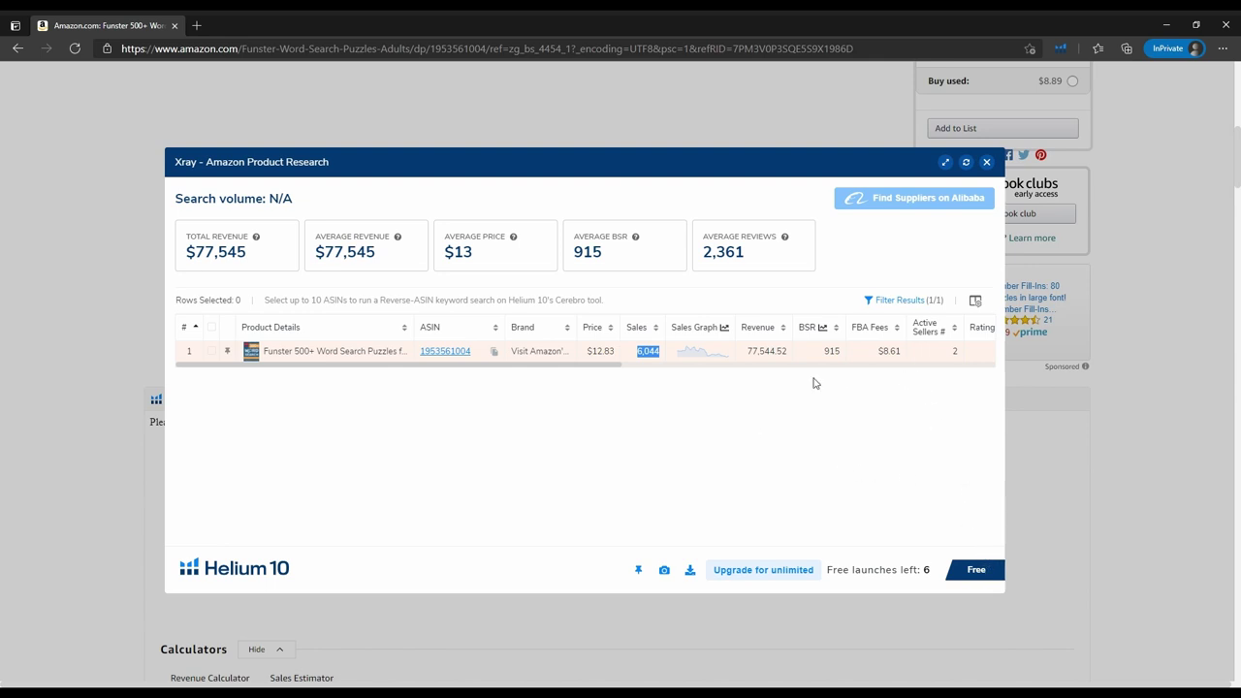
click(773, 387)
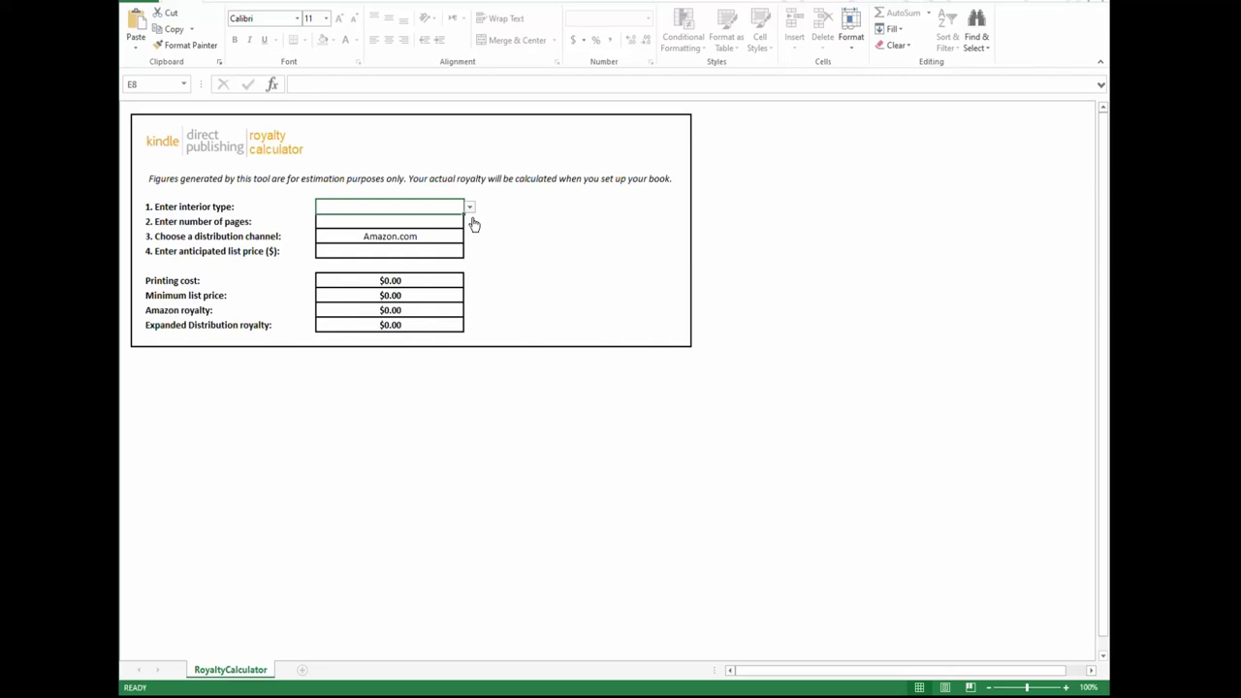
Enter Black Ink interior, 257 pages and a $12.83 list price in the KDP royalty calculator.
click(469, 207)
click(455, 221)
click(443, 237)
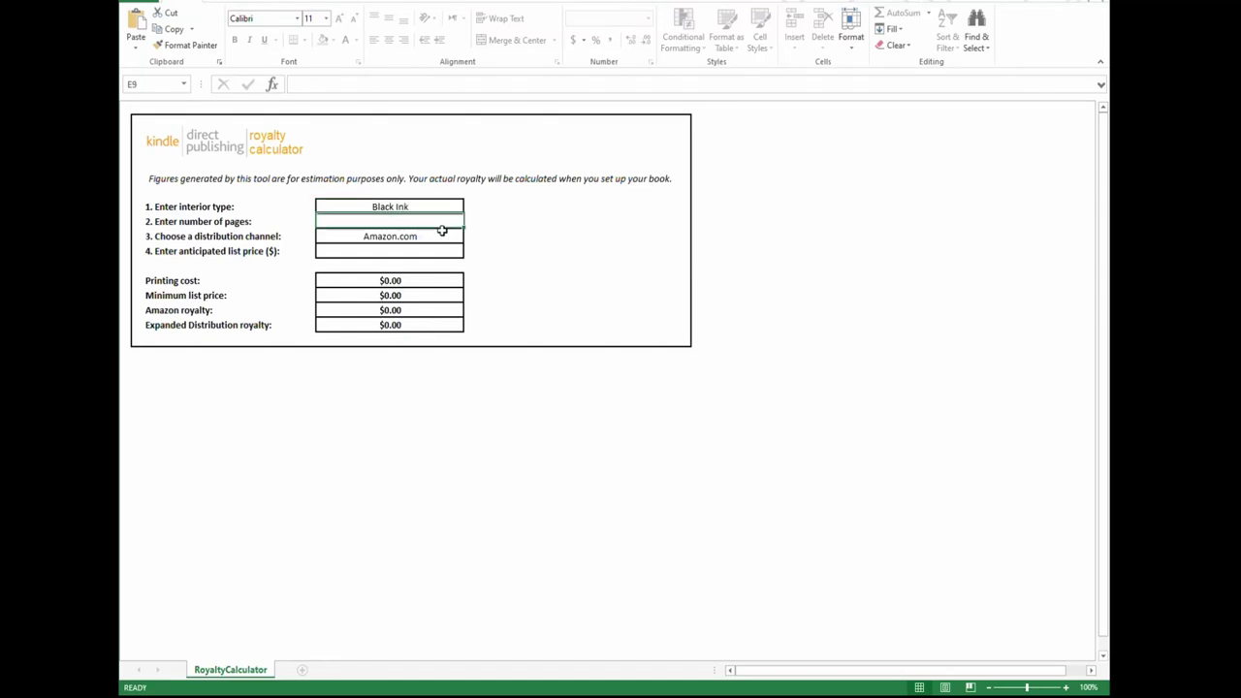
click(442, 226)
text(257)
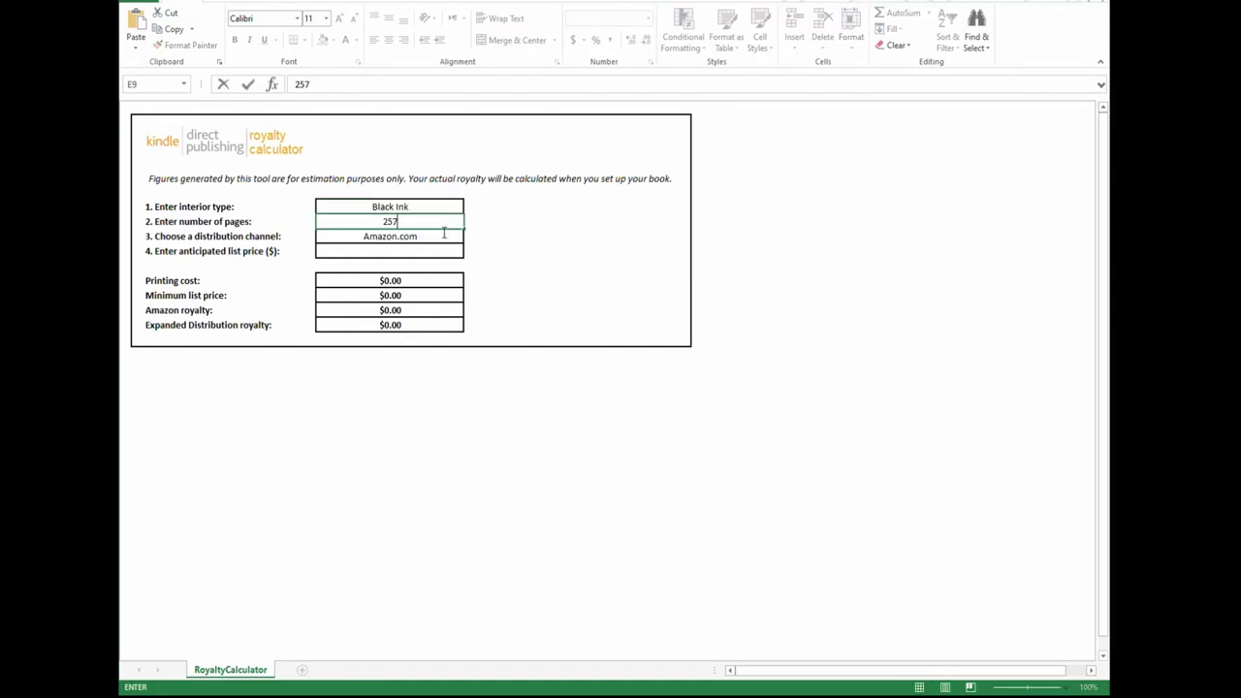
key(Return)
click(435, 252)
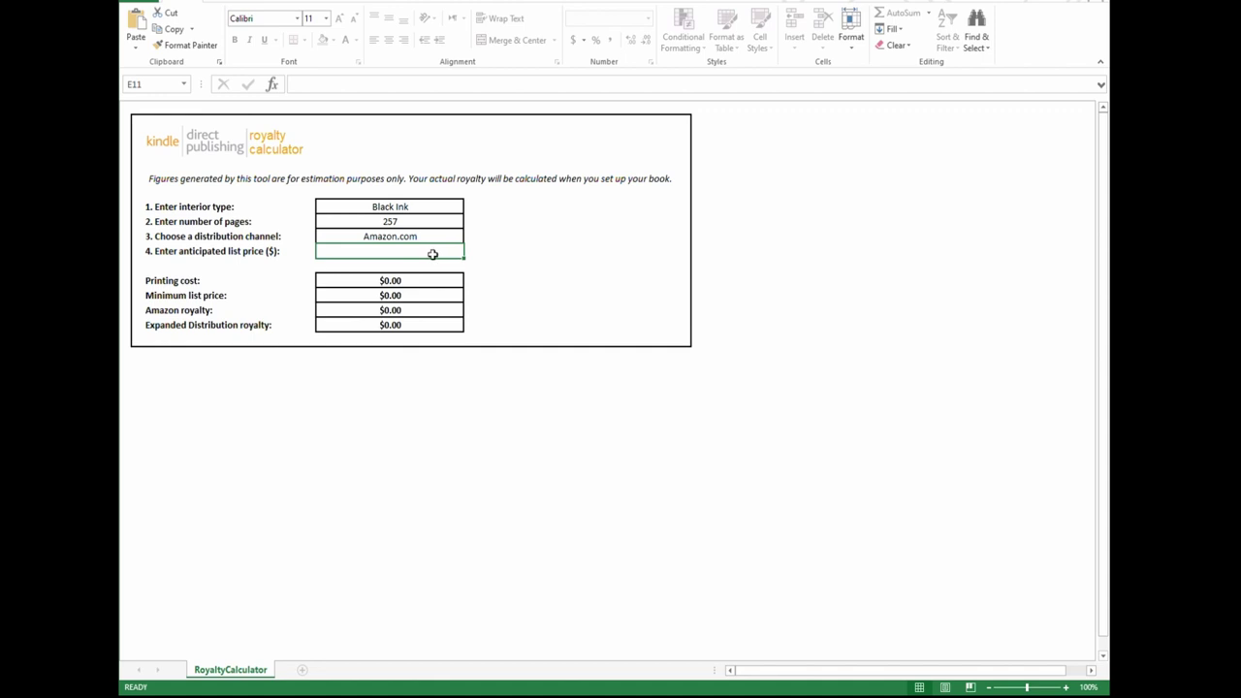
text(1)
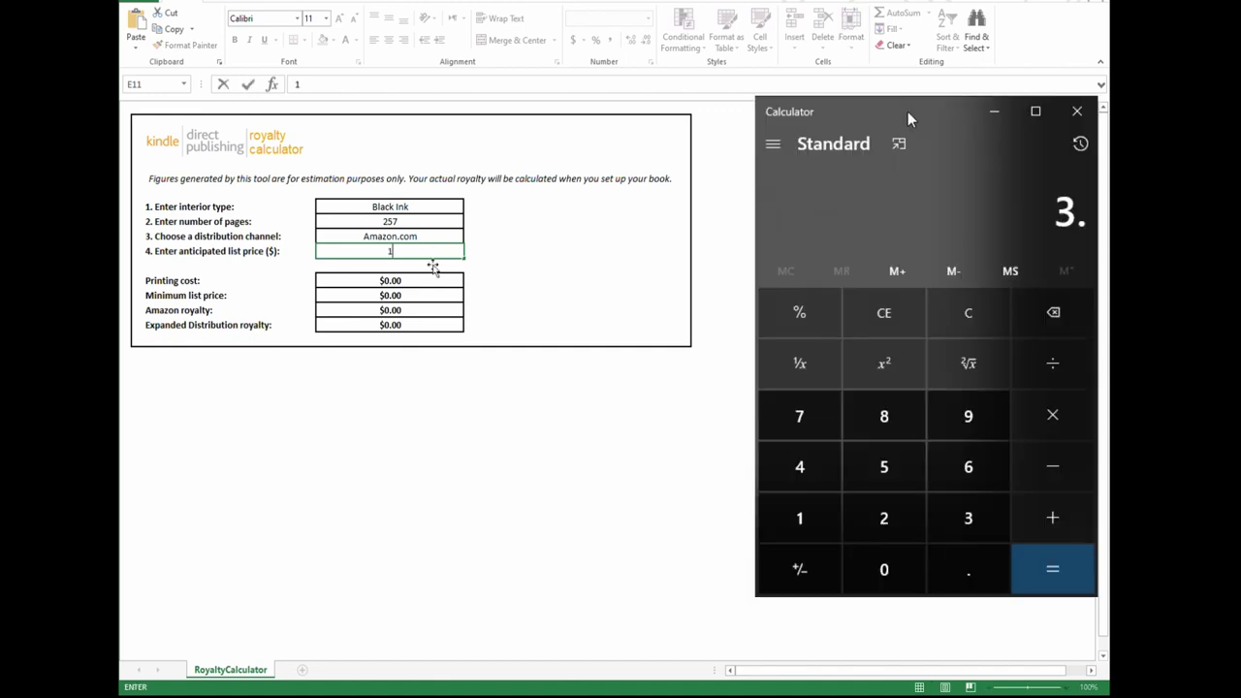
text(2.83)
key(Return)
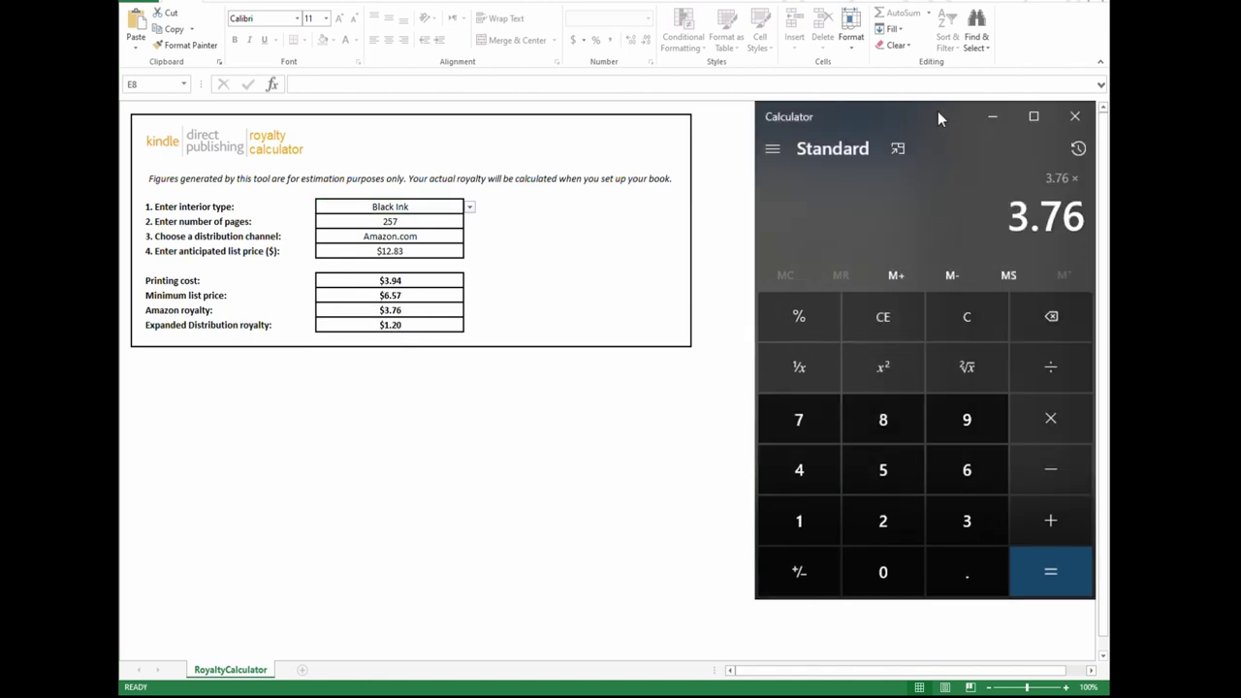
Multiply the $3.76 royalty by 6044 sales in Calculator, getting 22,725.44.
text(044)
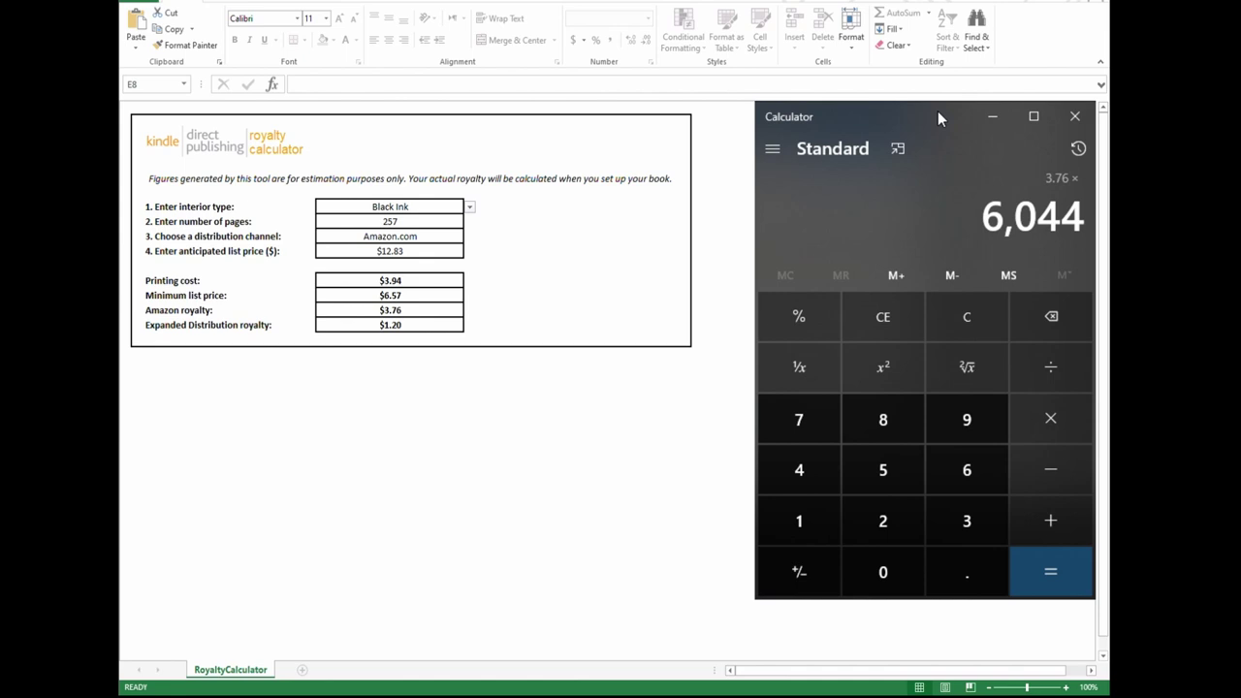
key(Return)
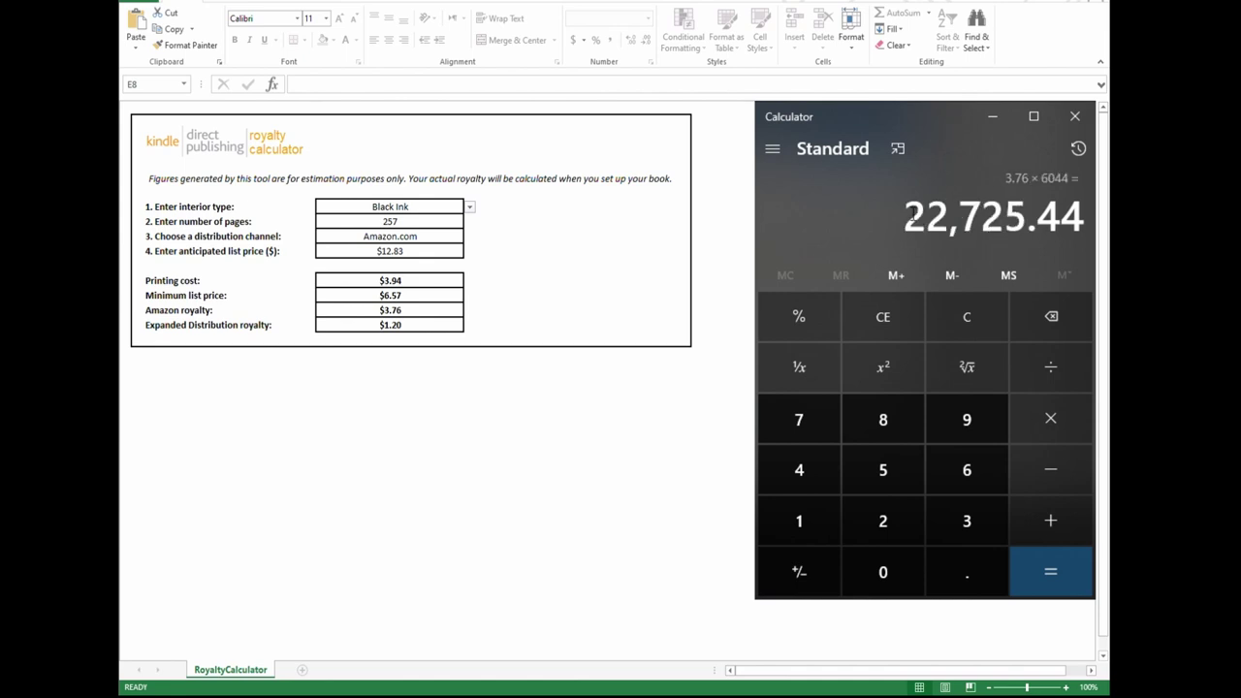
drag(1084, 221, 905, 210)
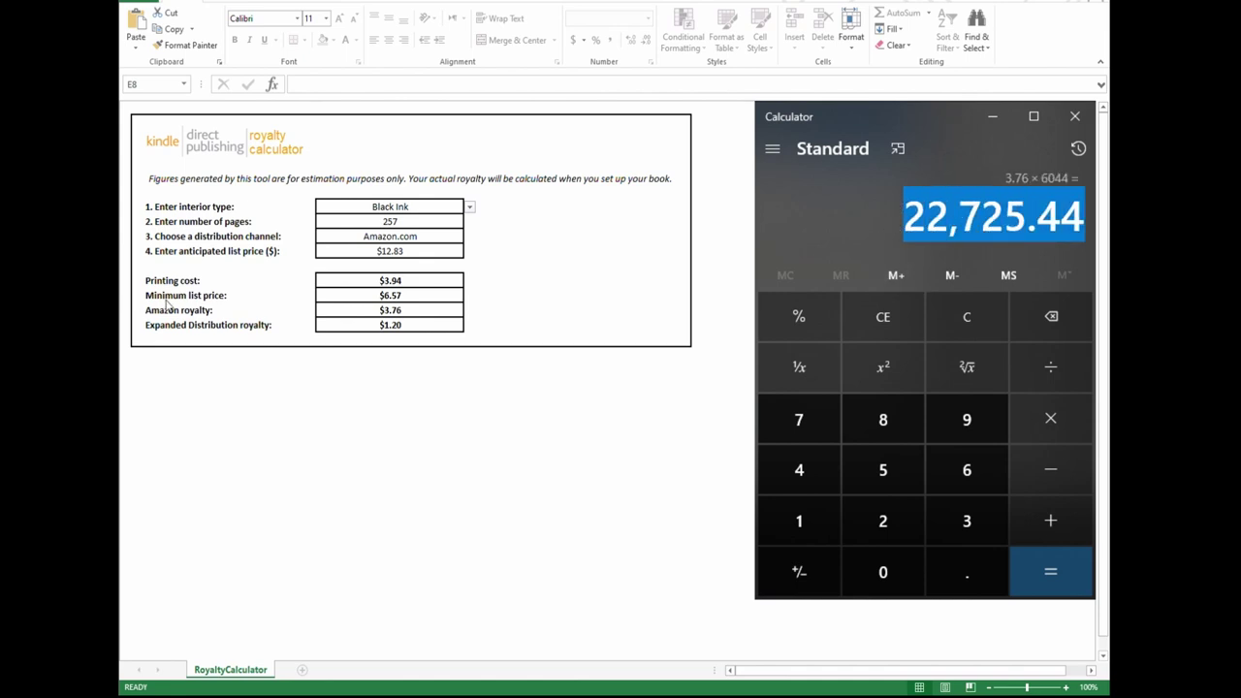
key(alt+Tab)
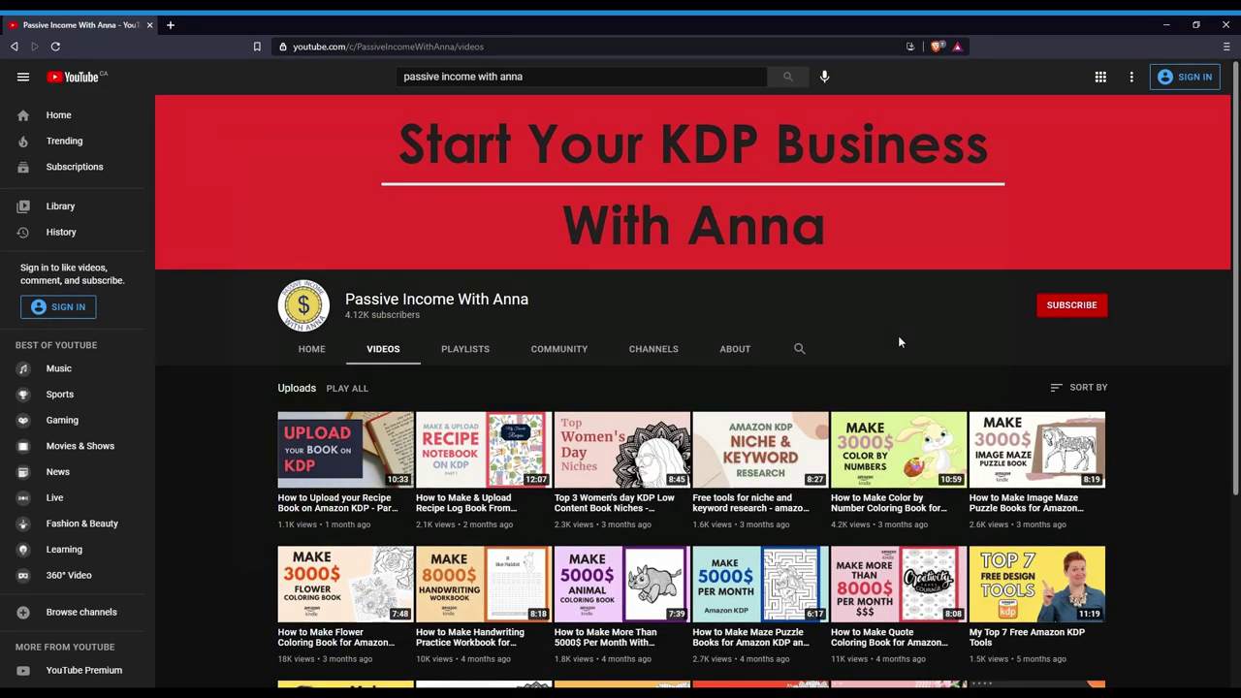
Scroll through the KDP channel's uploaded videos and back to the top.
scroll(898, 347, down, 2)
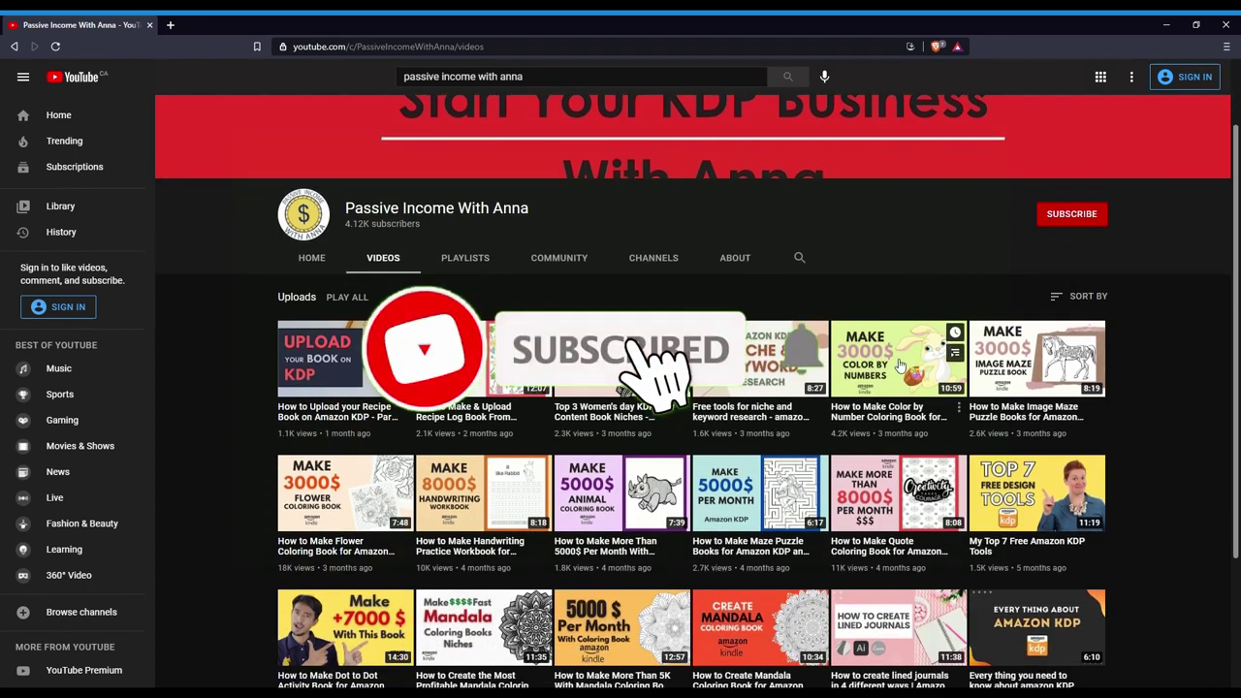
scroll(899, 365, down, 3)
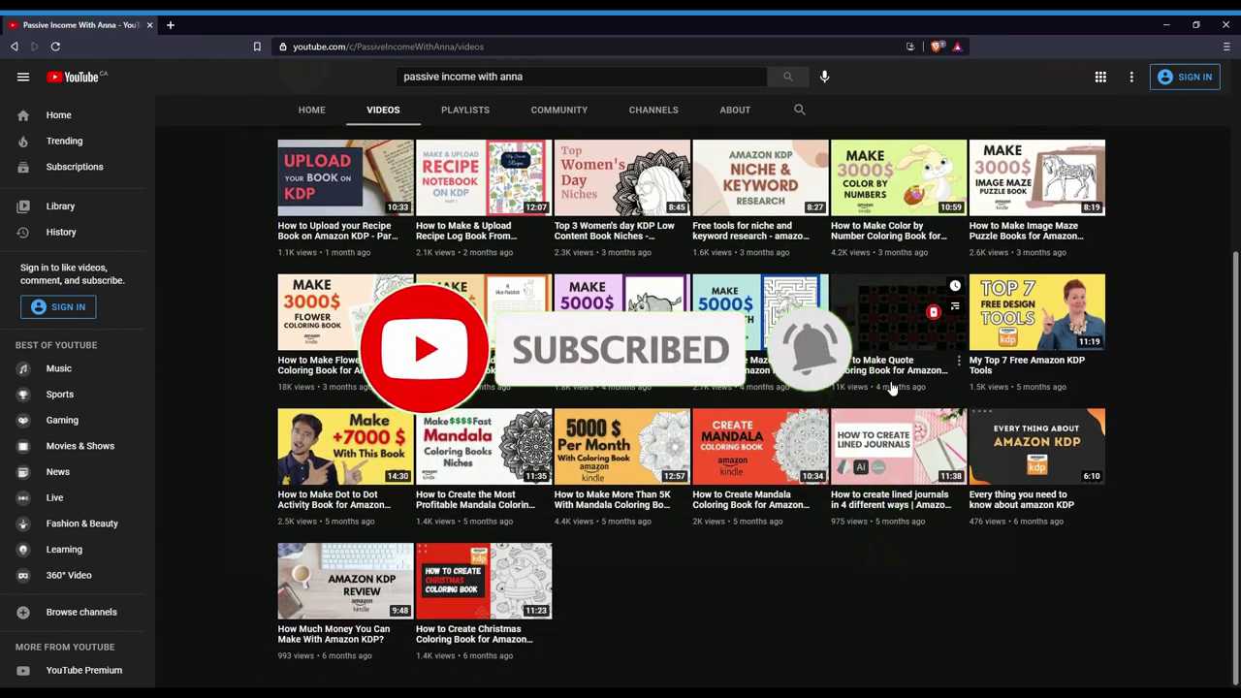
scroll(892, 388, up, 5)
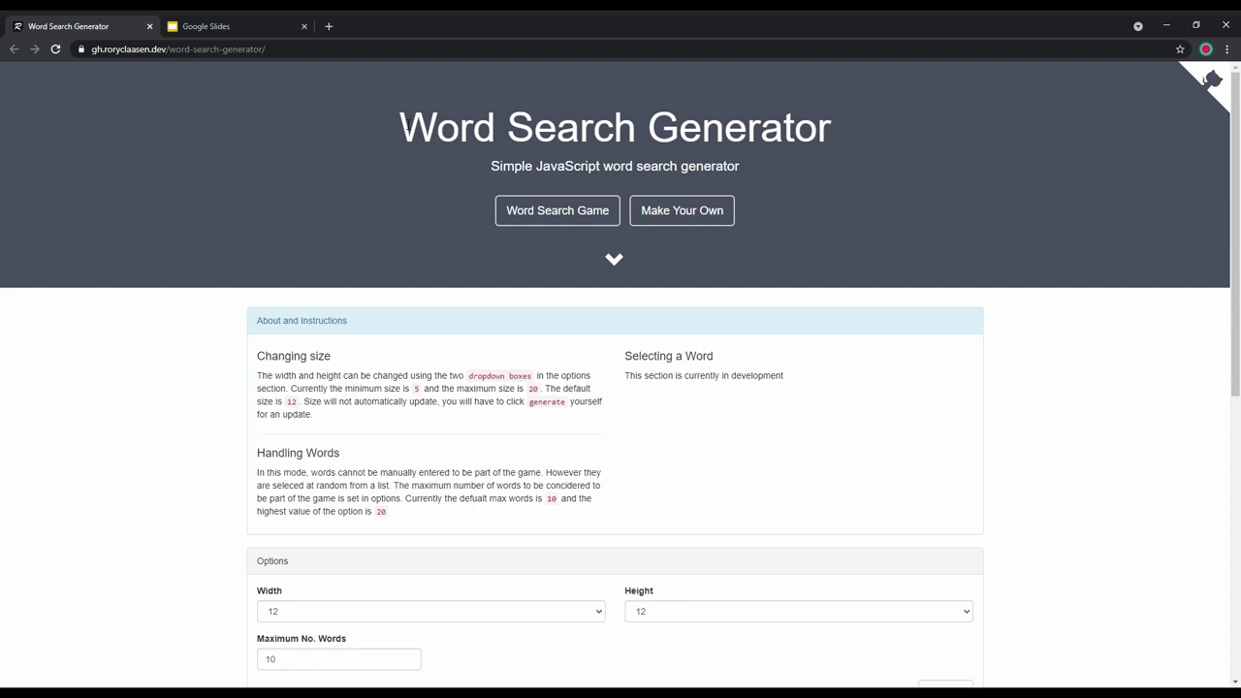
Open the Make Your Own word search generator and look over its page.
drag(405, 126, 866, 109)
click(900, 130)
click(690, 214)
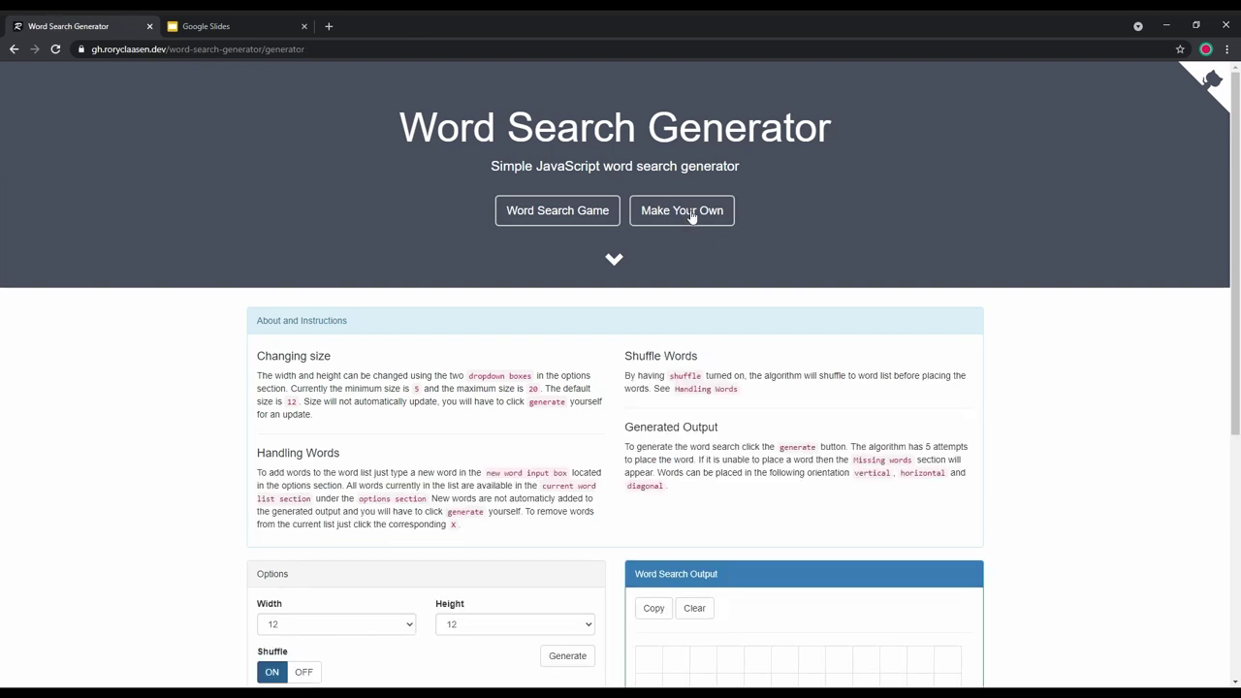
scroll(806, 269, down, 5)
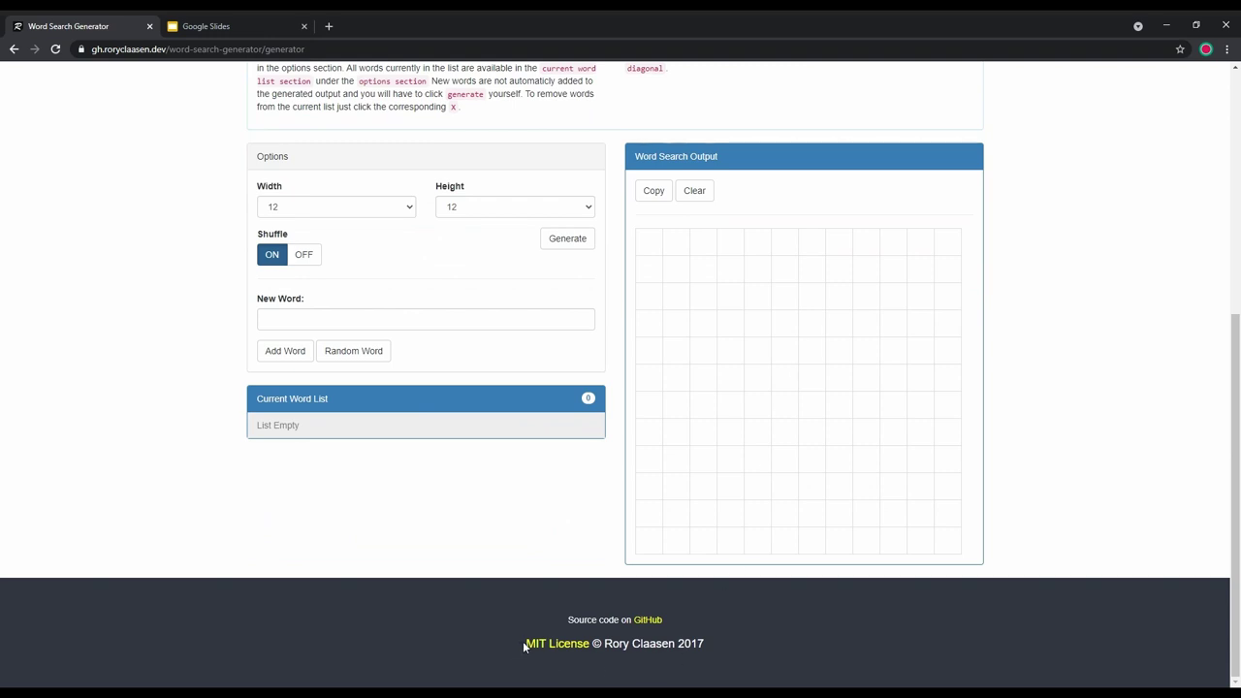
drag(524, 646, 589, 648)
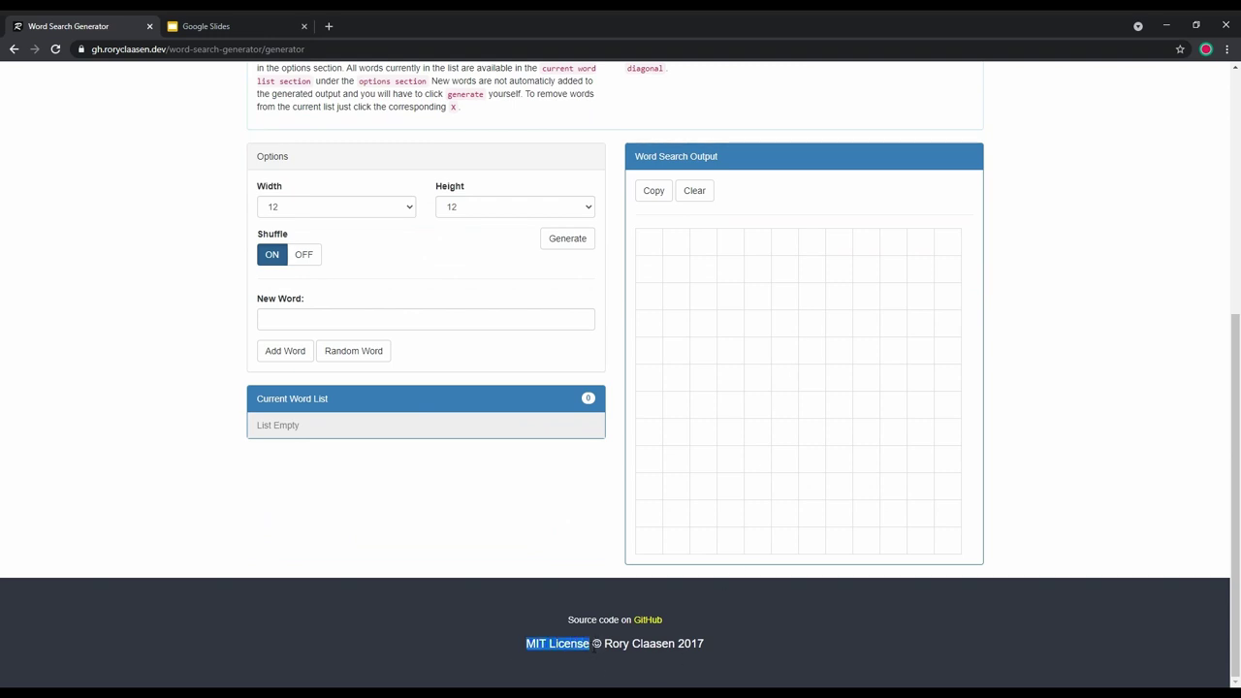
click(818, 628)
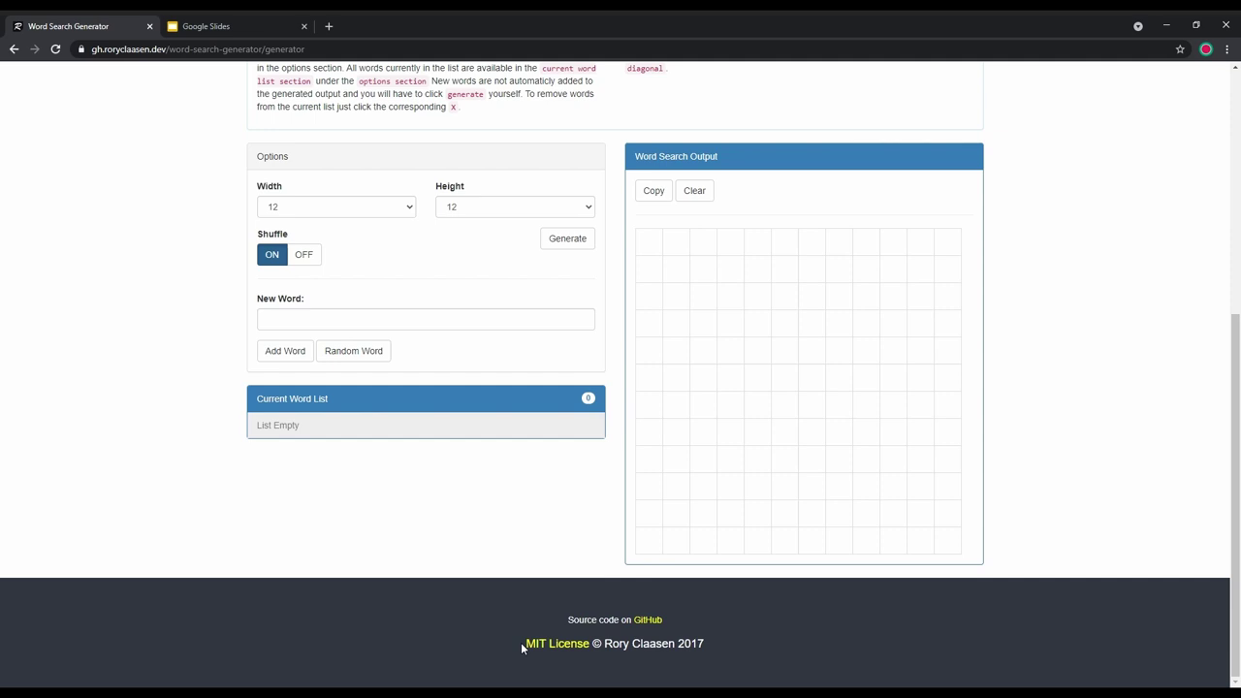
drag(521, 645, 587, 647)
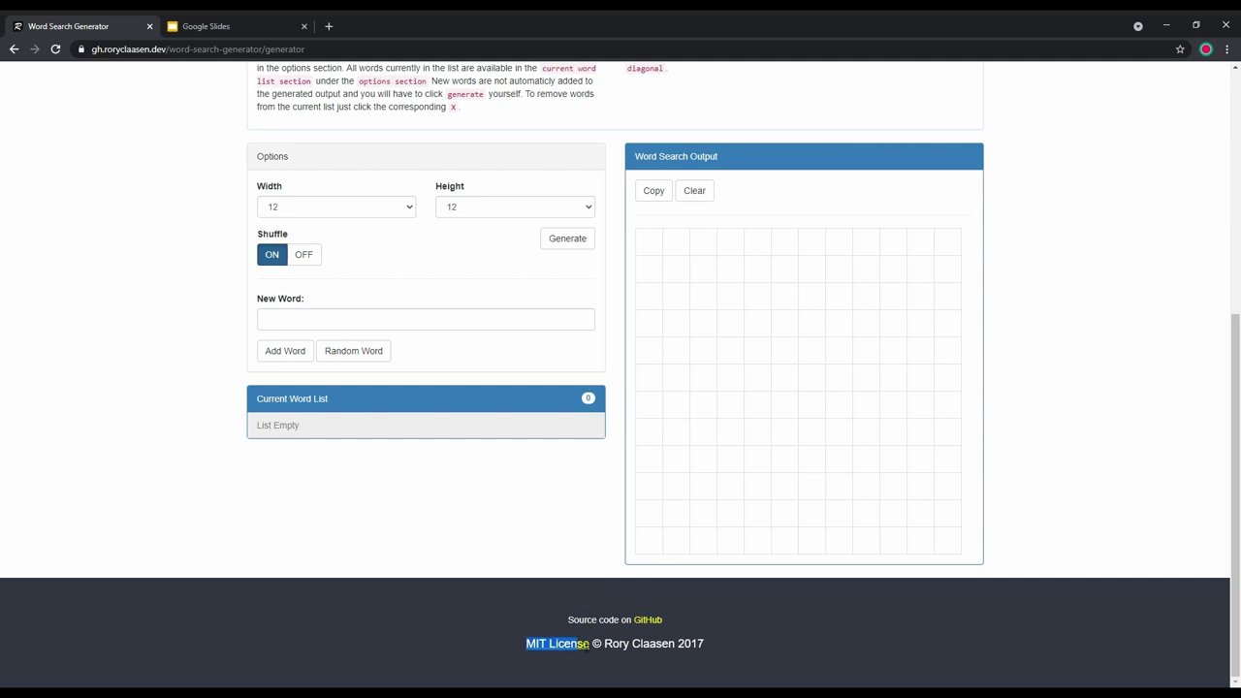
click(855, 618)
scroll(864, 452, up, 2)
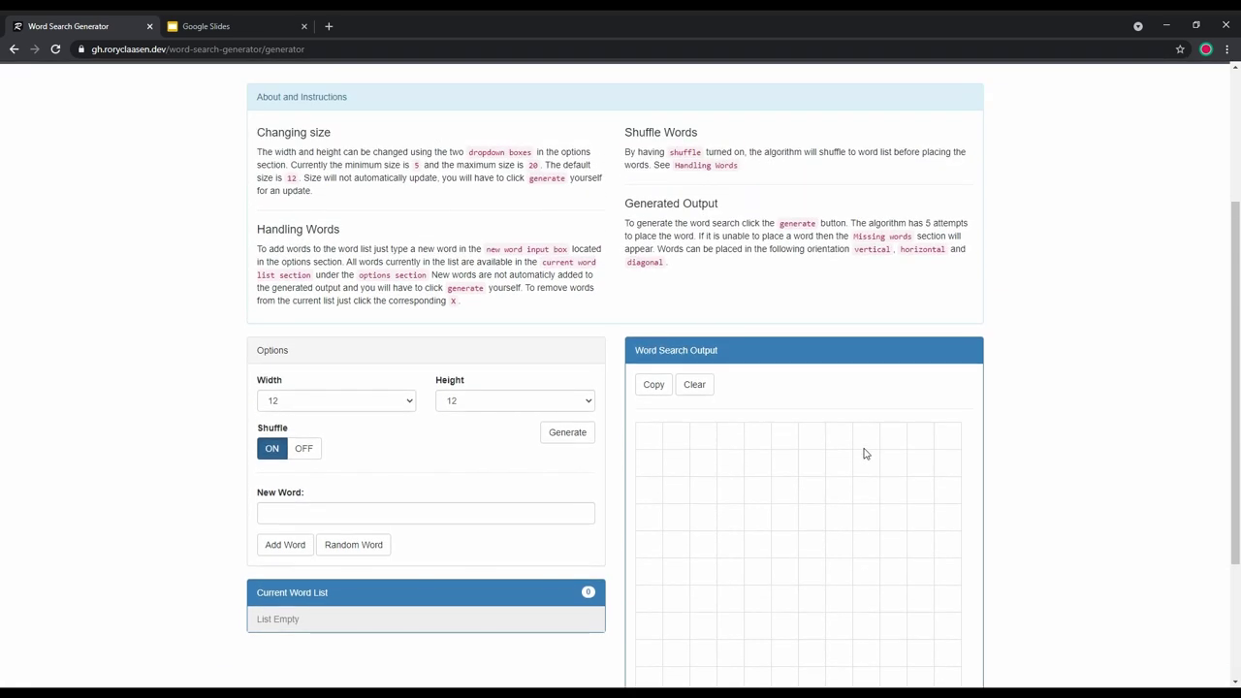
scroll(866, 362, up, 2)
scroll(867, 362, down, 3)
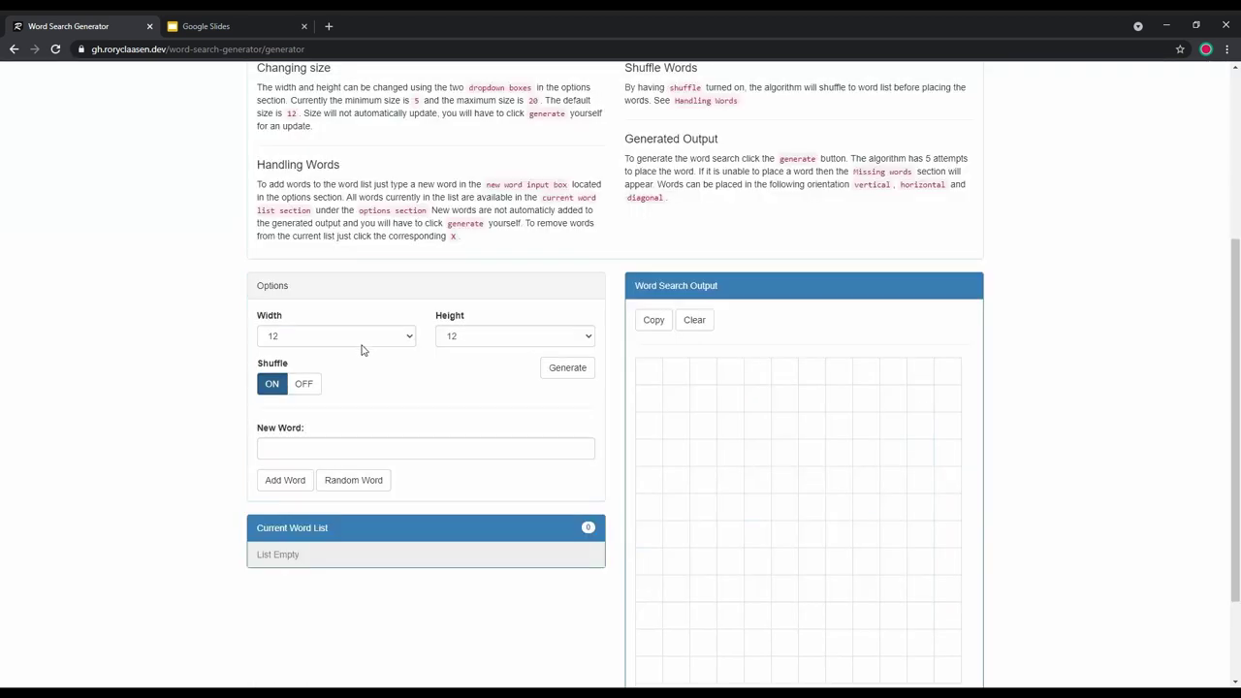
Set the puzzle grid width and height to 16.
click(329, 344)
click(482, 344)
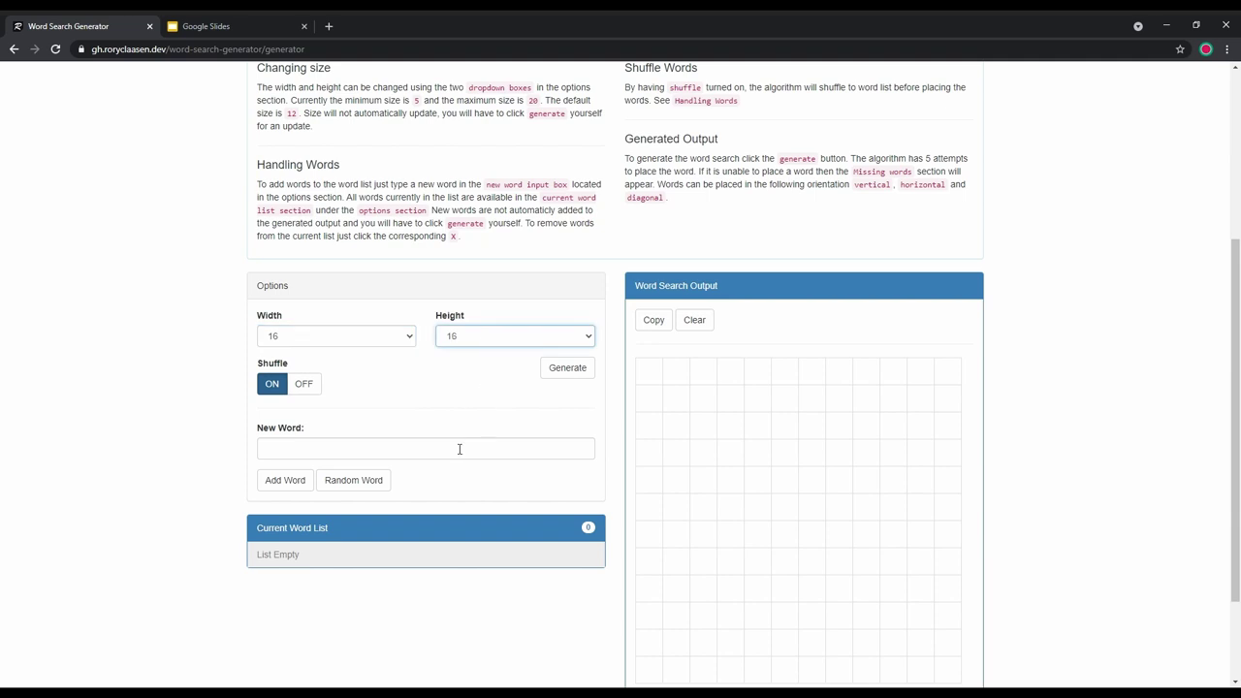
click(424, 418)
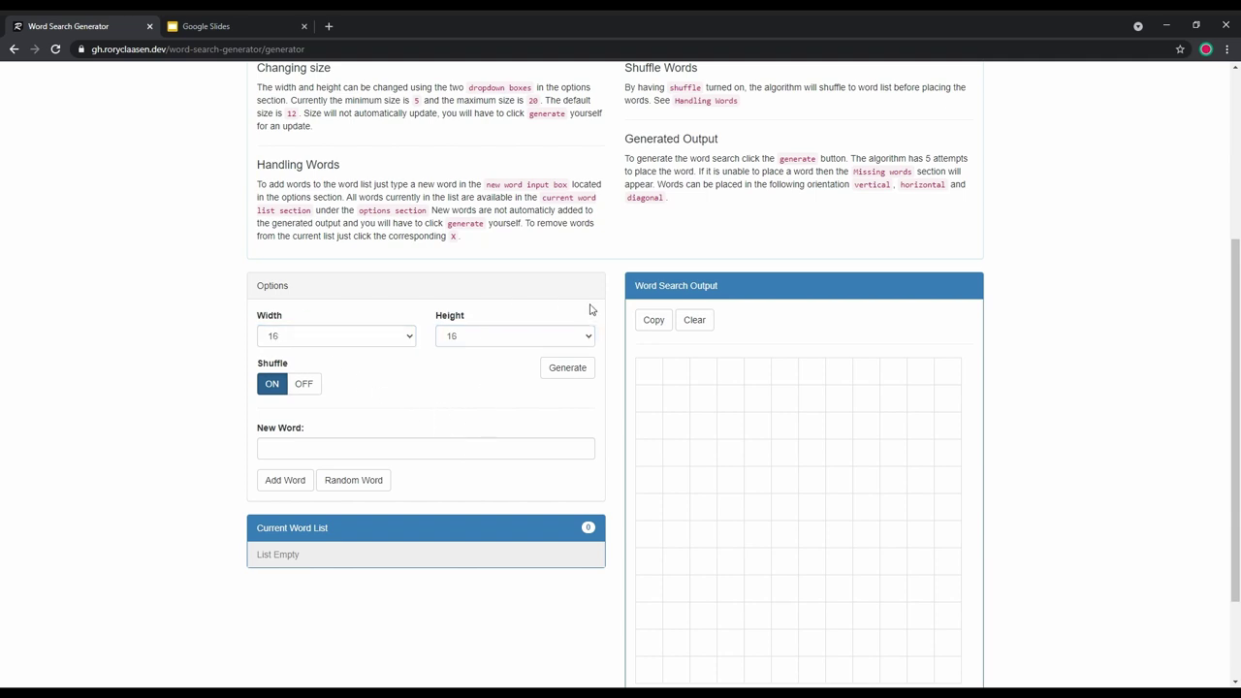
click(269, 384)
click(274, 456)
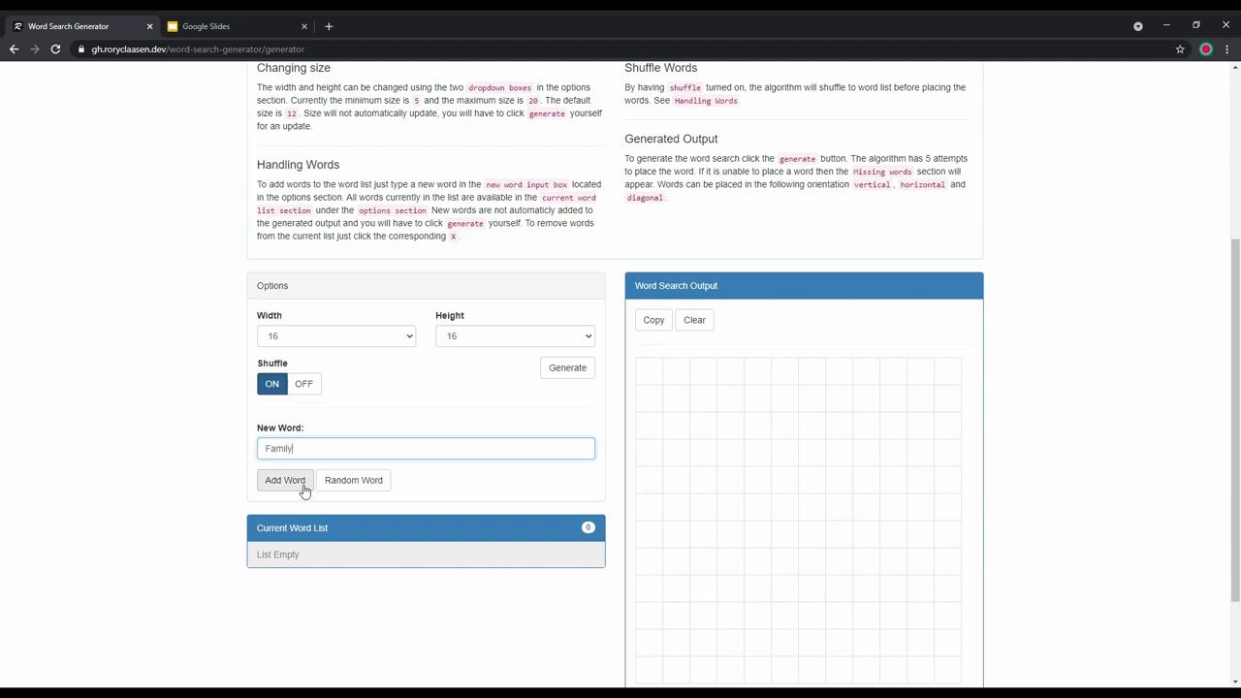
Add FAMILY, FATHER and MOTHER to the word list.
click(303, 489)
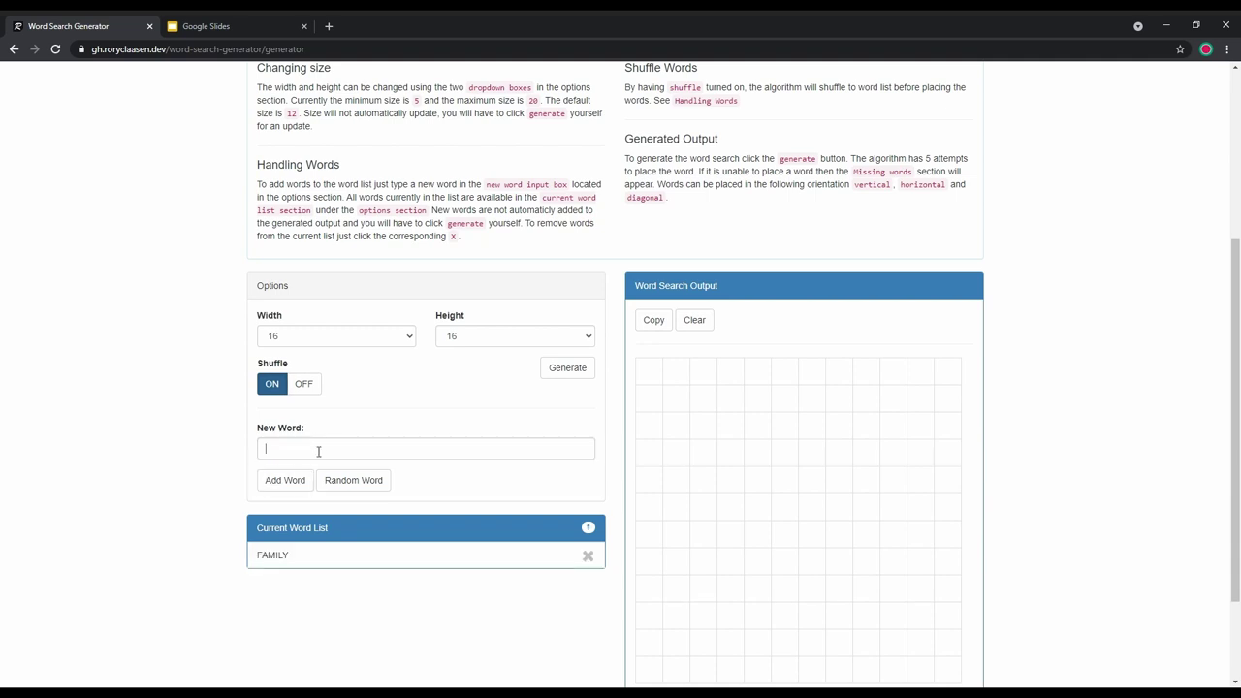
click(318, 450)
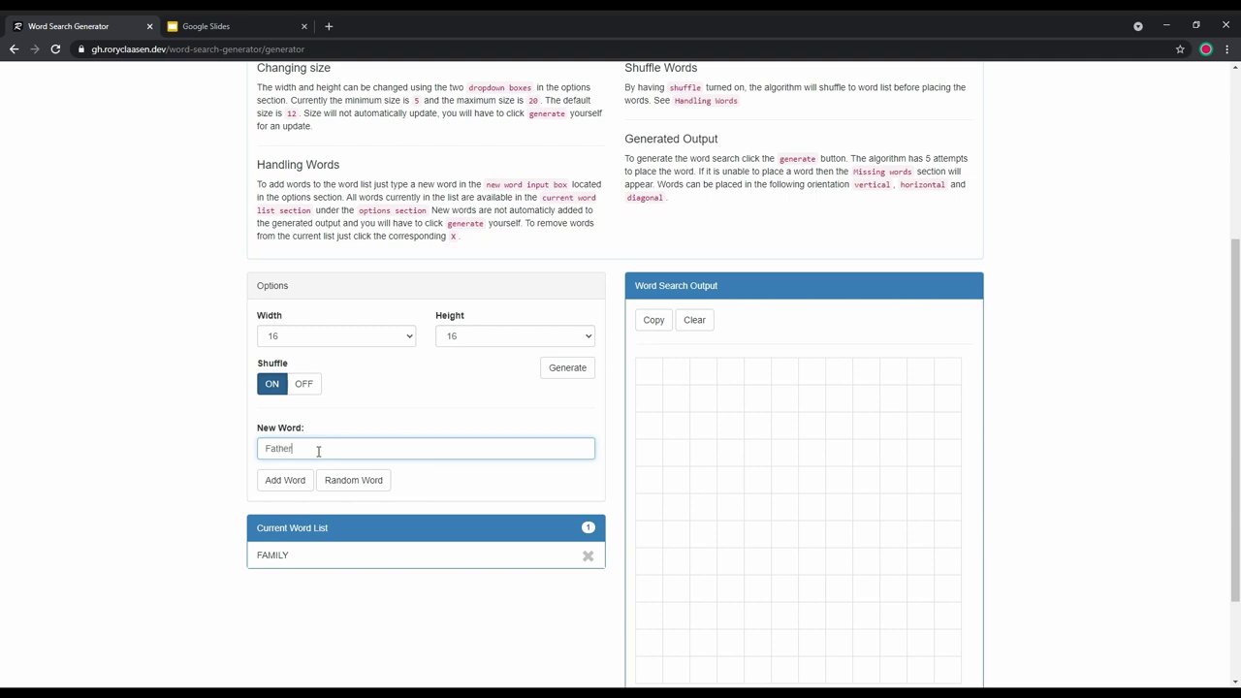
click(287, 480)
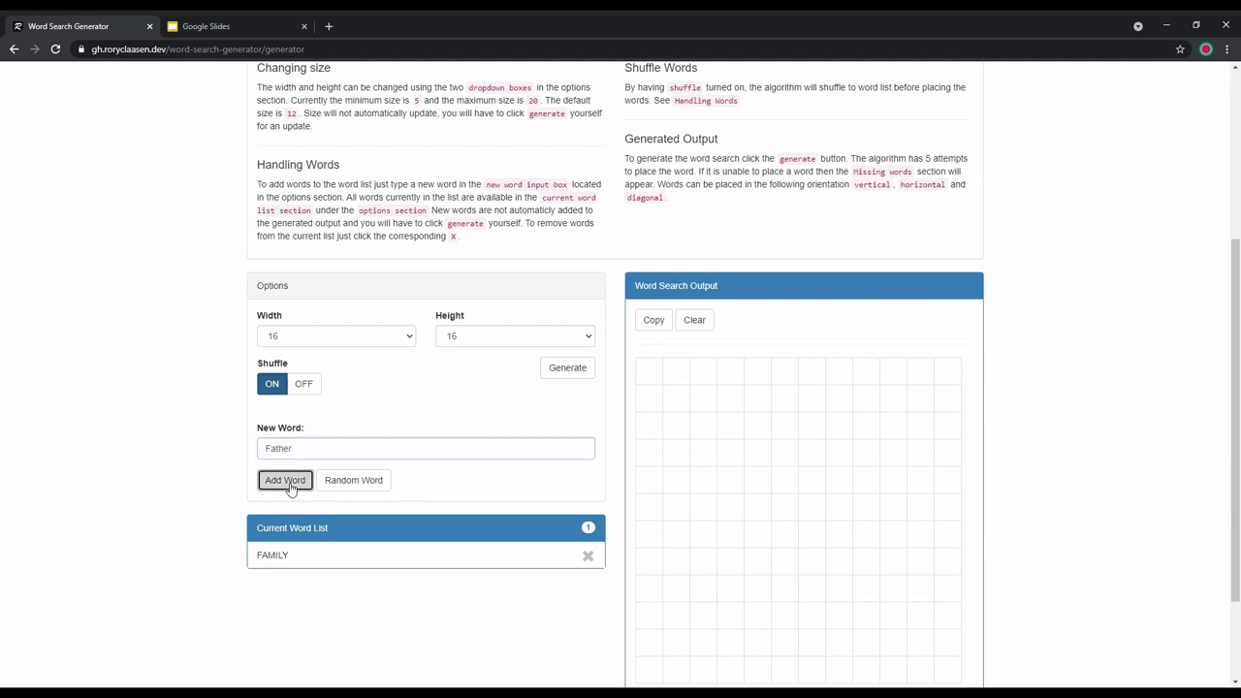
click(323, 449)
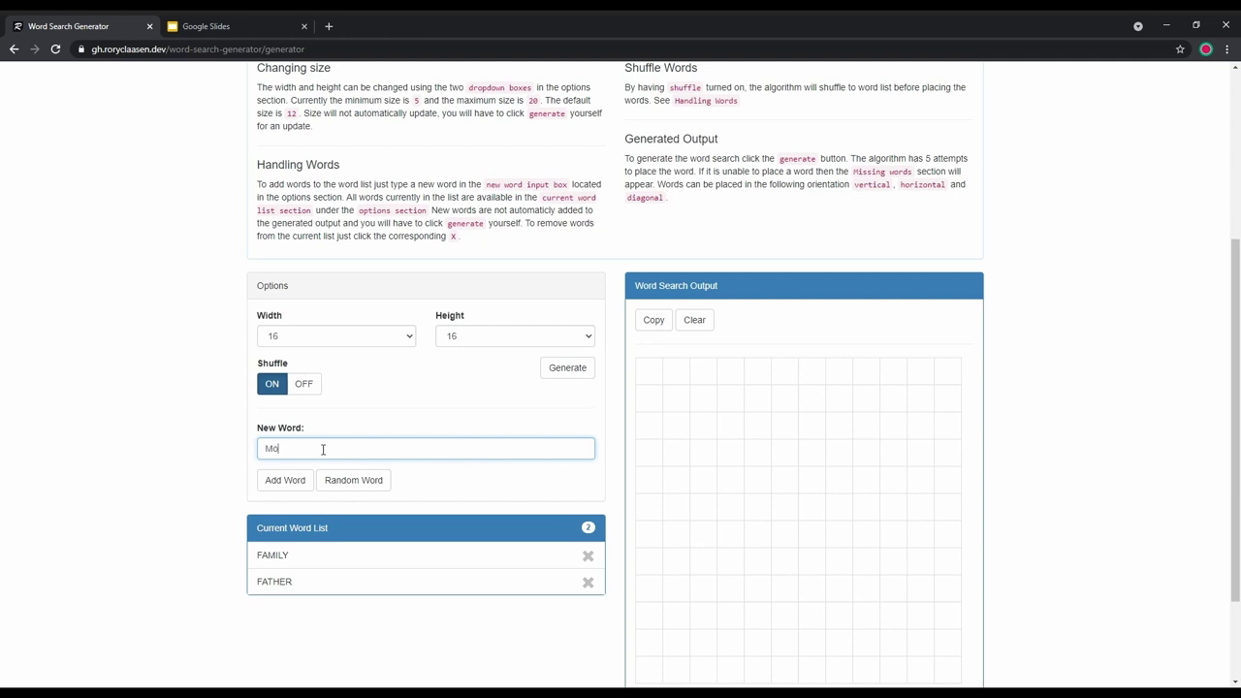
click(285, 480)
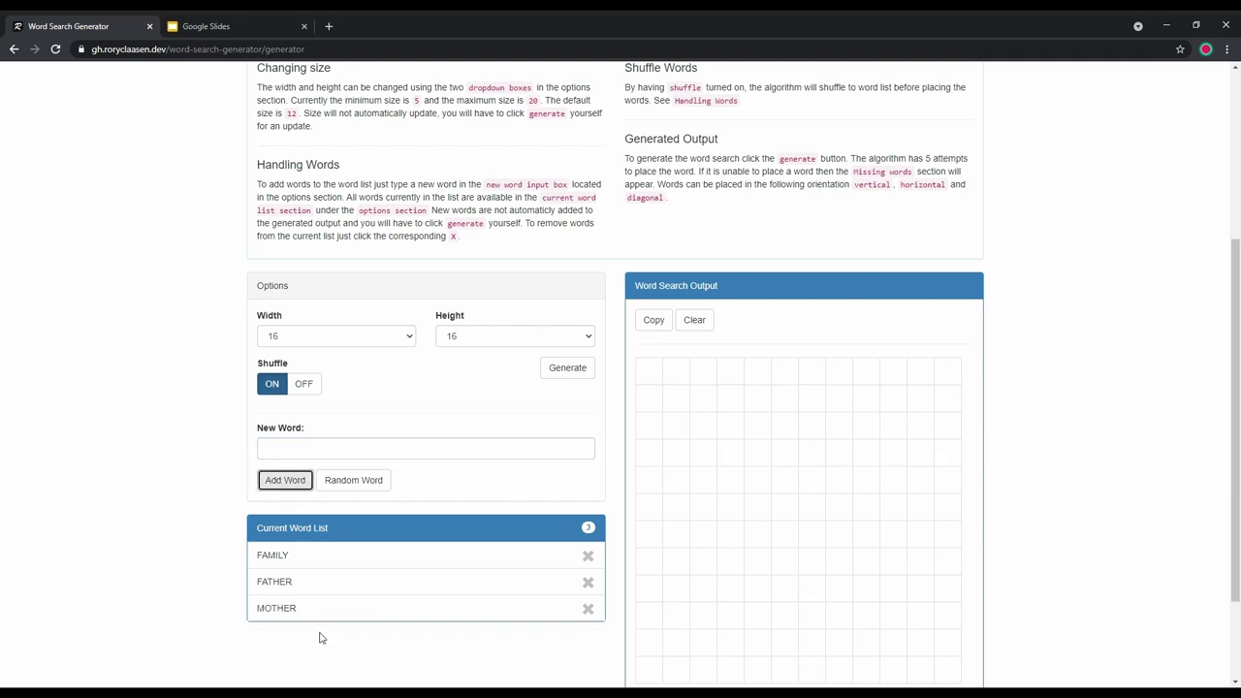
Add random words such as WHEEL and LIKELY until the list is full.
click(385, 487)
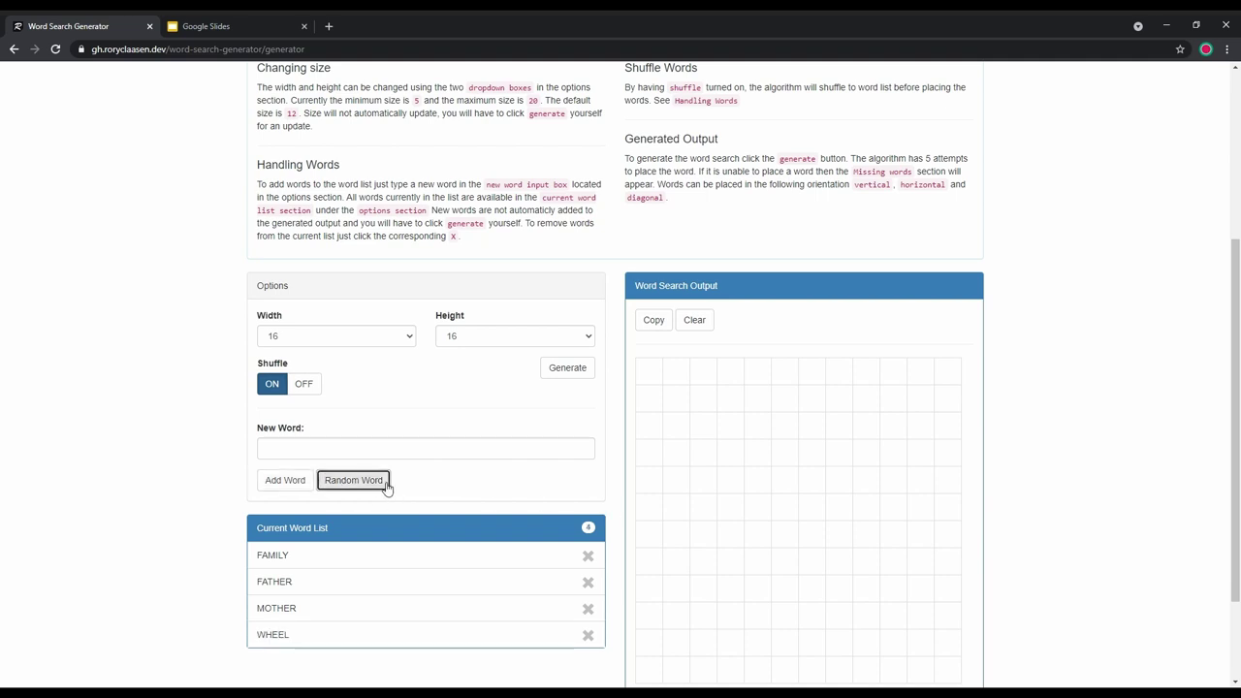
click(386, 488)
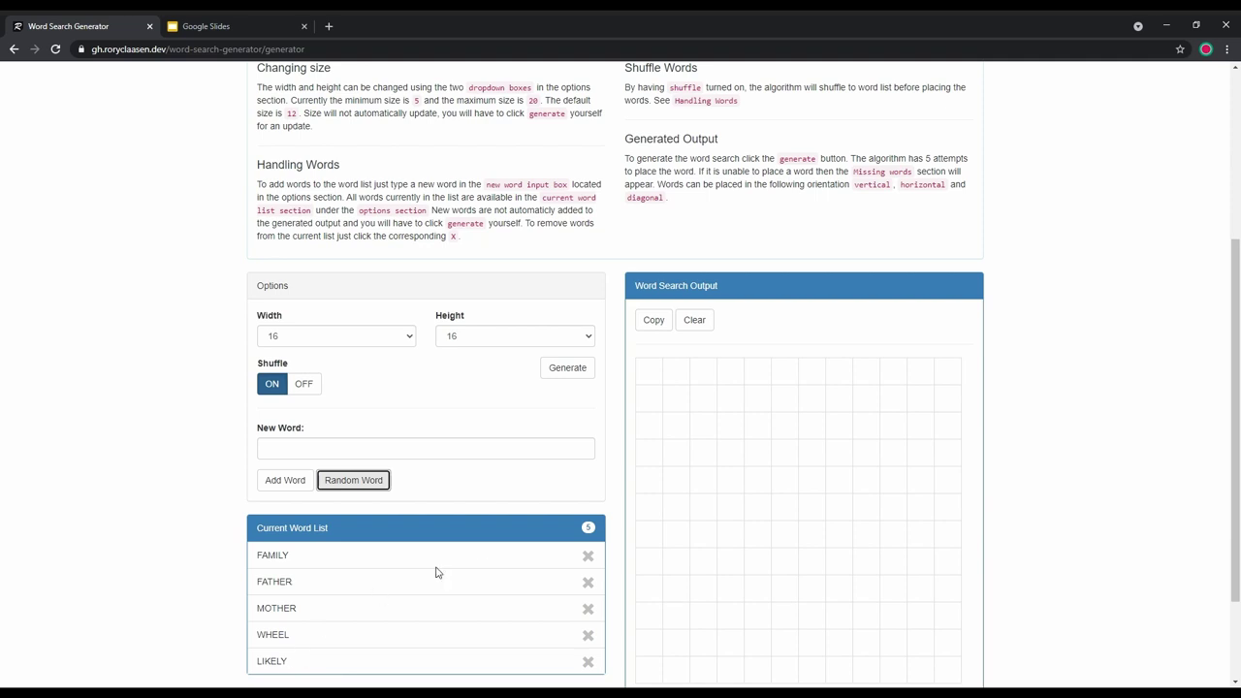
click(583, 526)
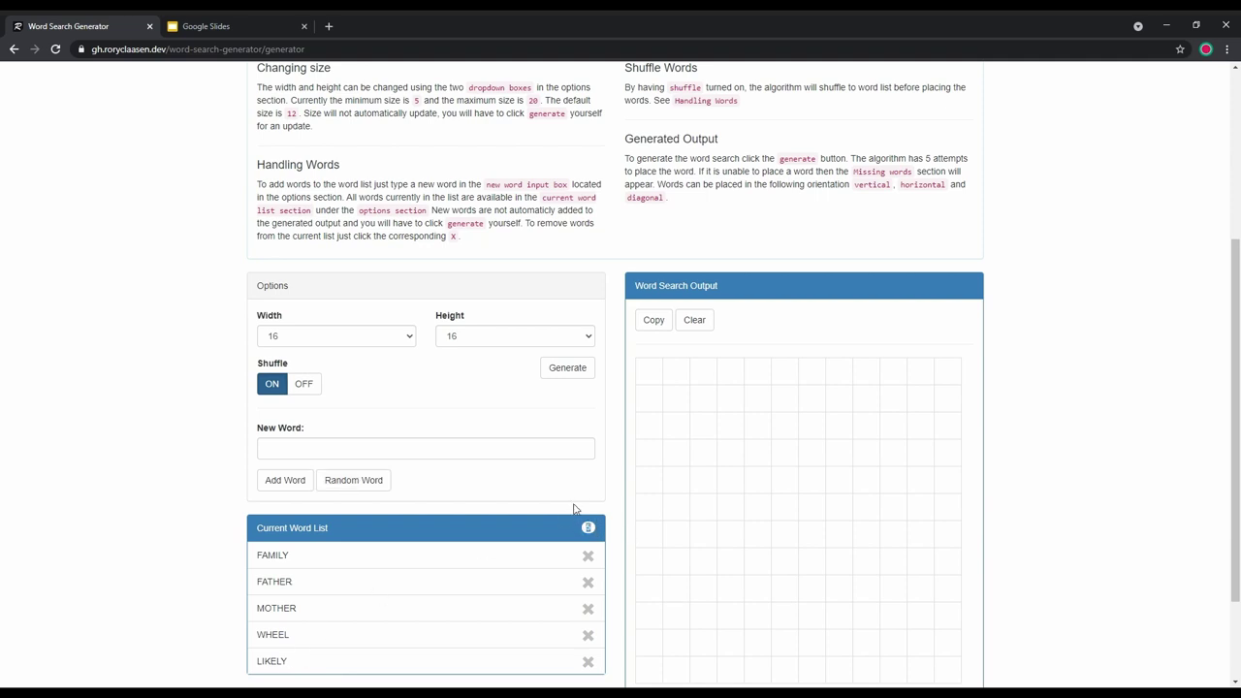
click(360, 493)
click(360, 495)
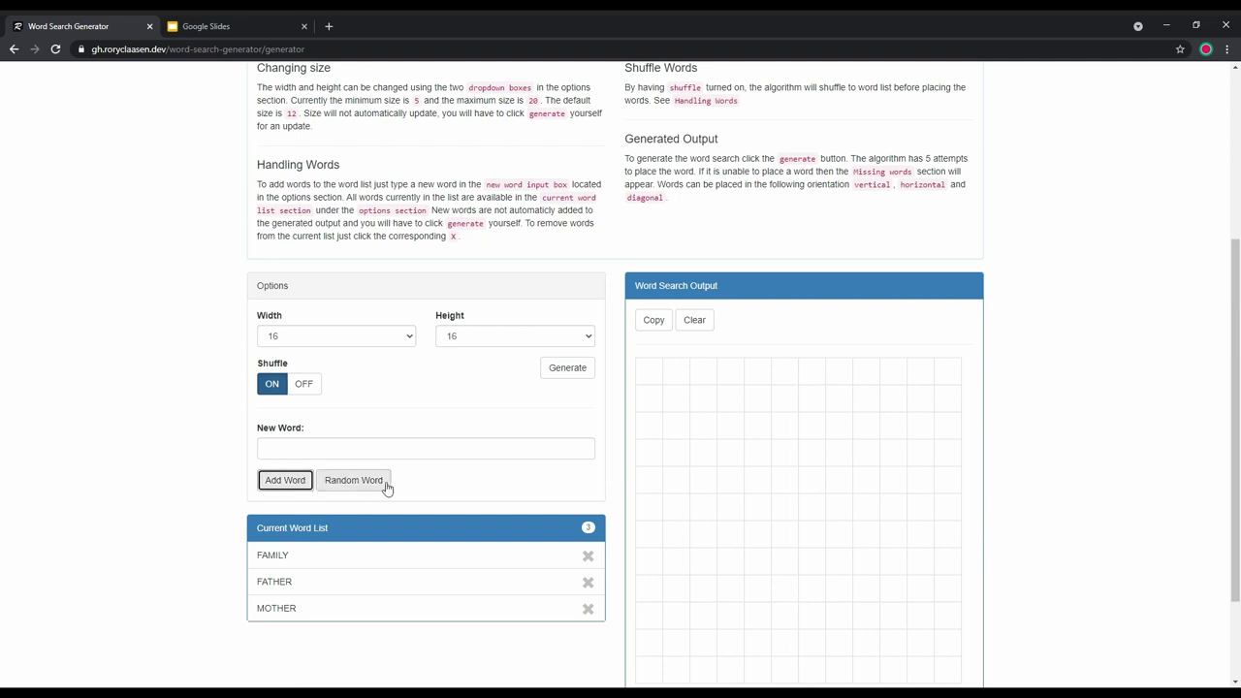
click(386, 487)
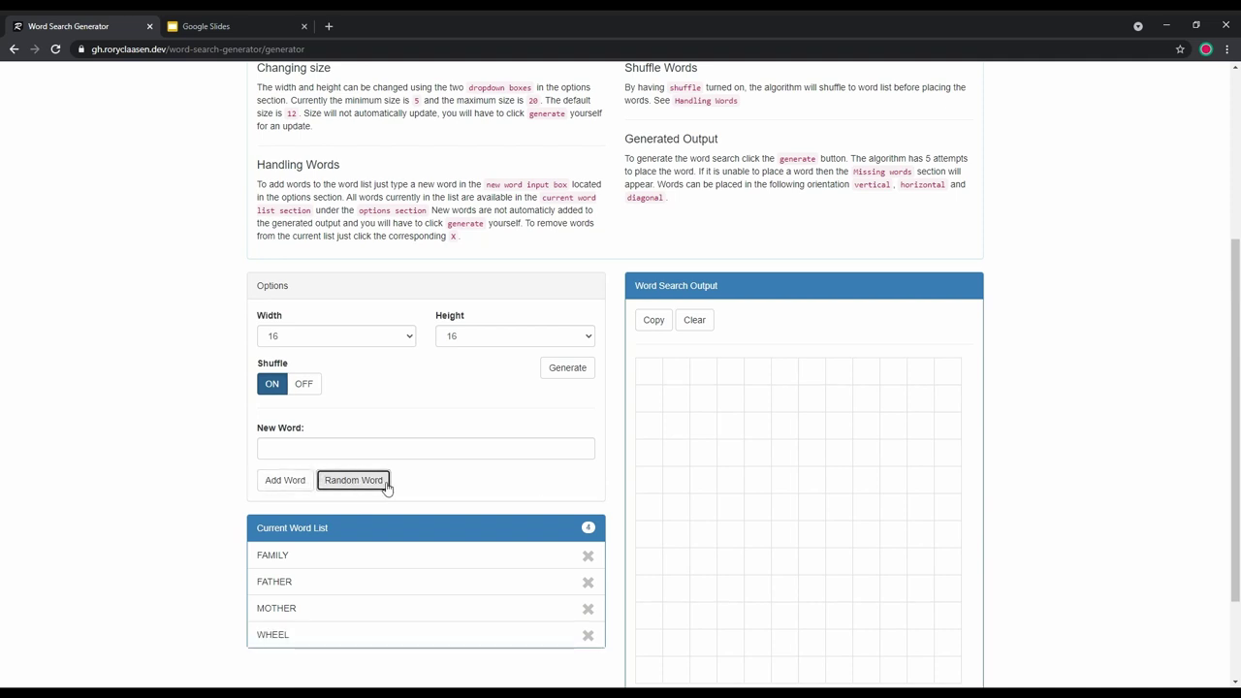
click(386, 488)
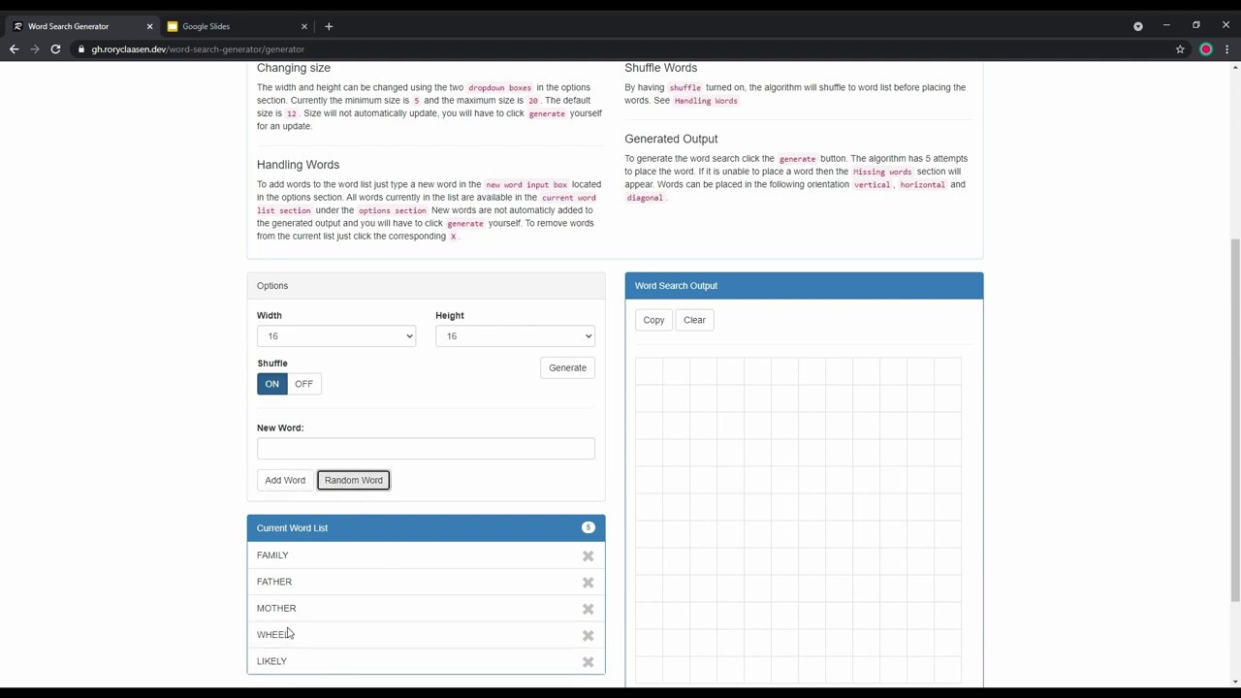
click(593, 529)
click(360, 485)
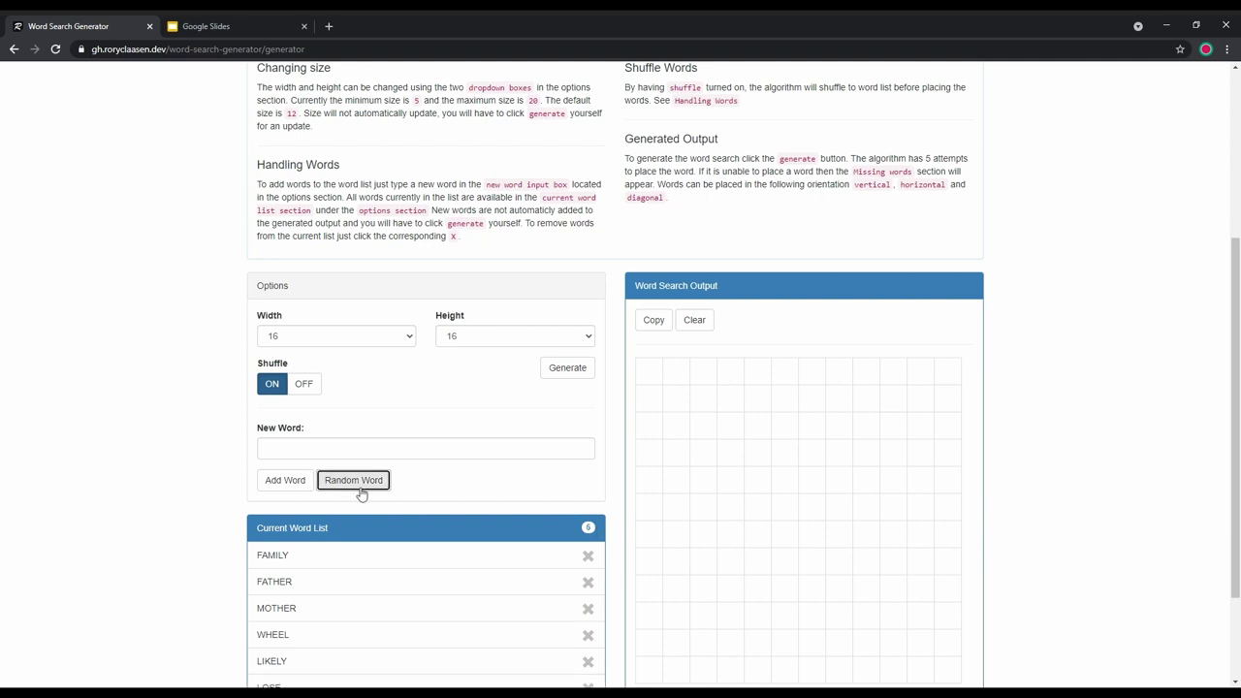
click(360, 485)
click(361, 490)
click(361, 490)
click(361, 490)
scroll(407, 485, down, 3)
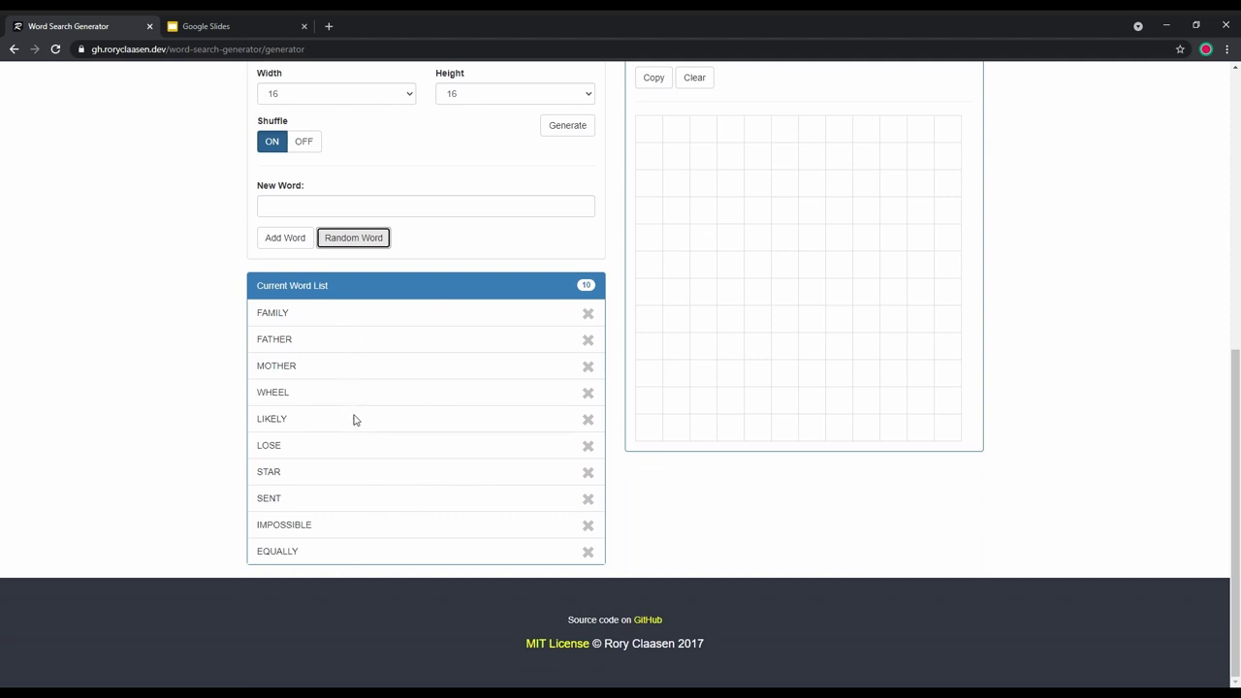
Remove LOSE from the list and add a replacement random word.
click(588, 447)
click(372, 268)
scroll(418, 445, up, 2)
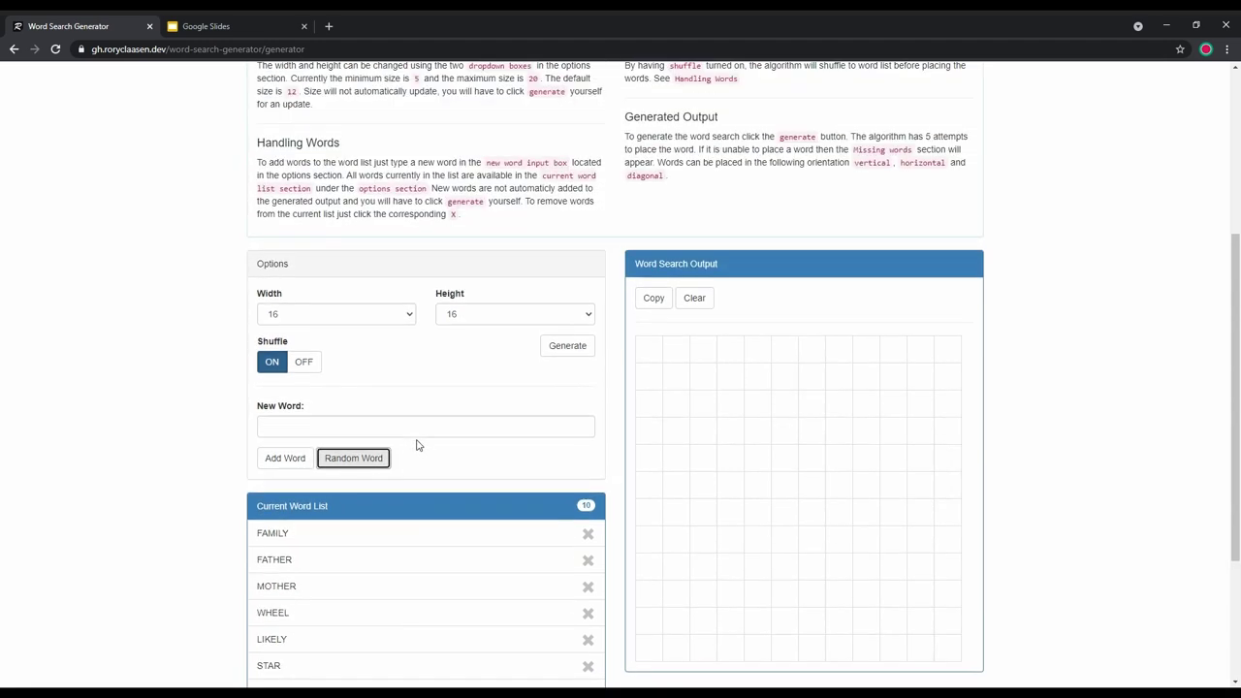
scroll(511, 487, down, 1)
scroll(436, 306, up, 2)
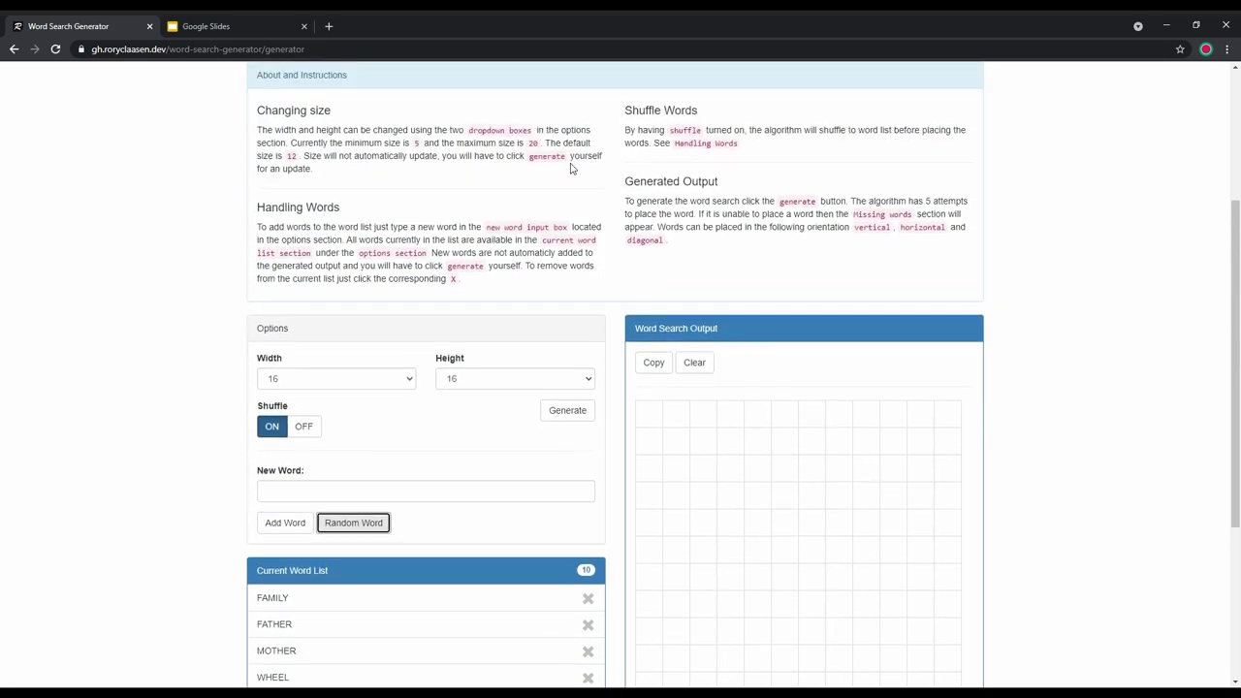
scroll(867, 310, down, 3)
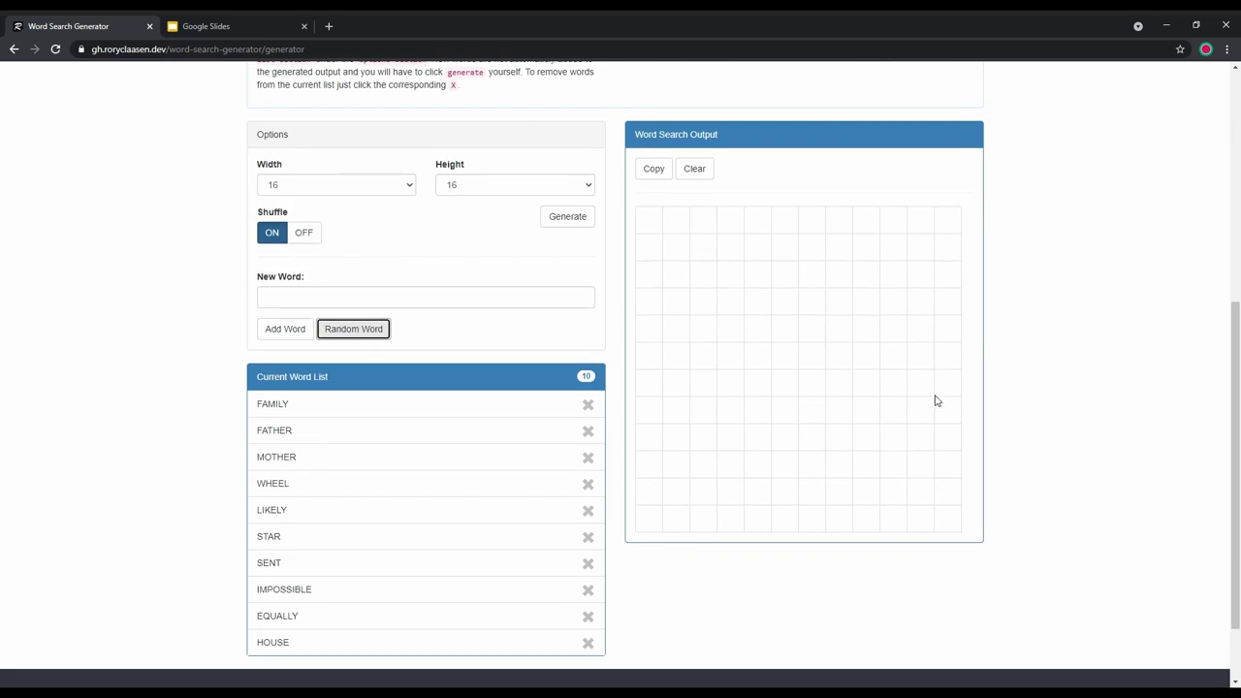
Generate the 16×16 puzzle, copy it to the clipboard, and switch to Google Slides.
click(566, 222)
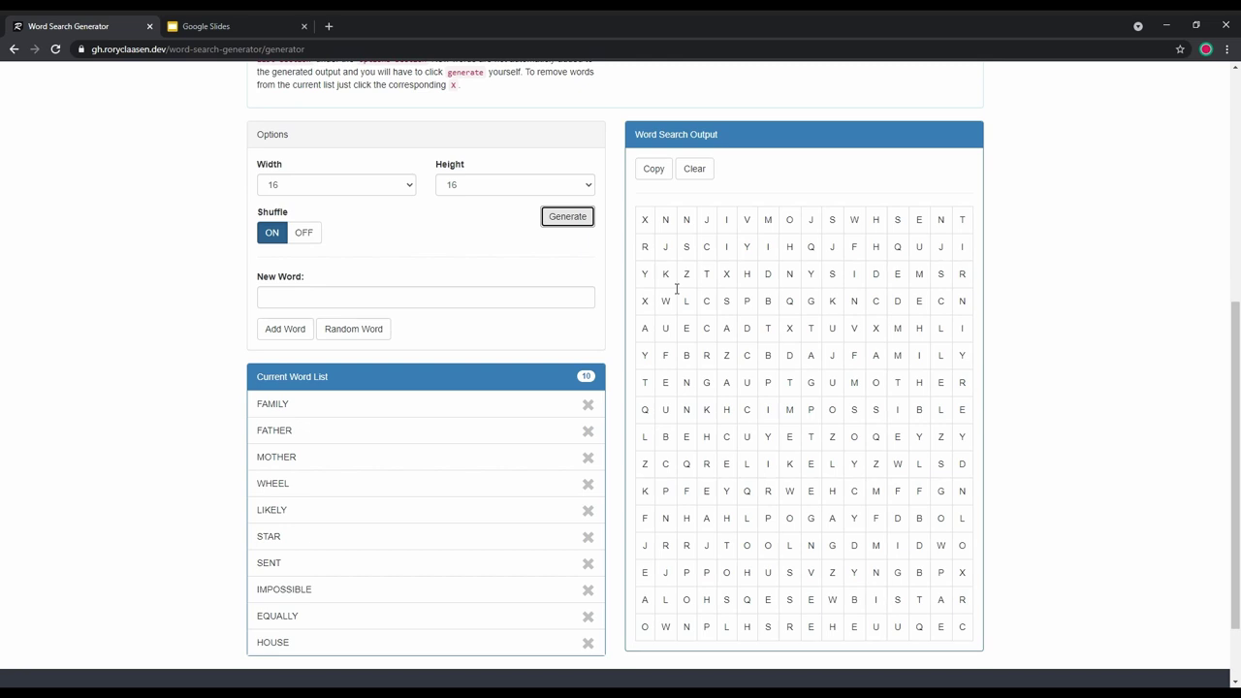
click(652, 171)
click(682, 145)
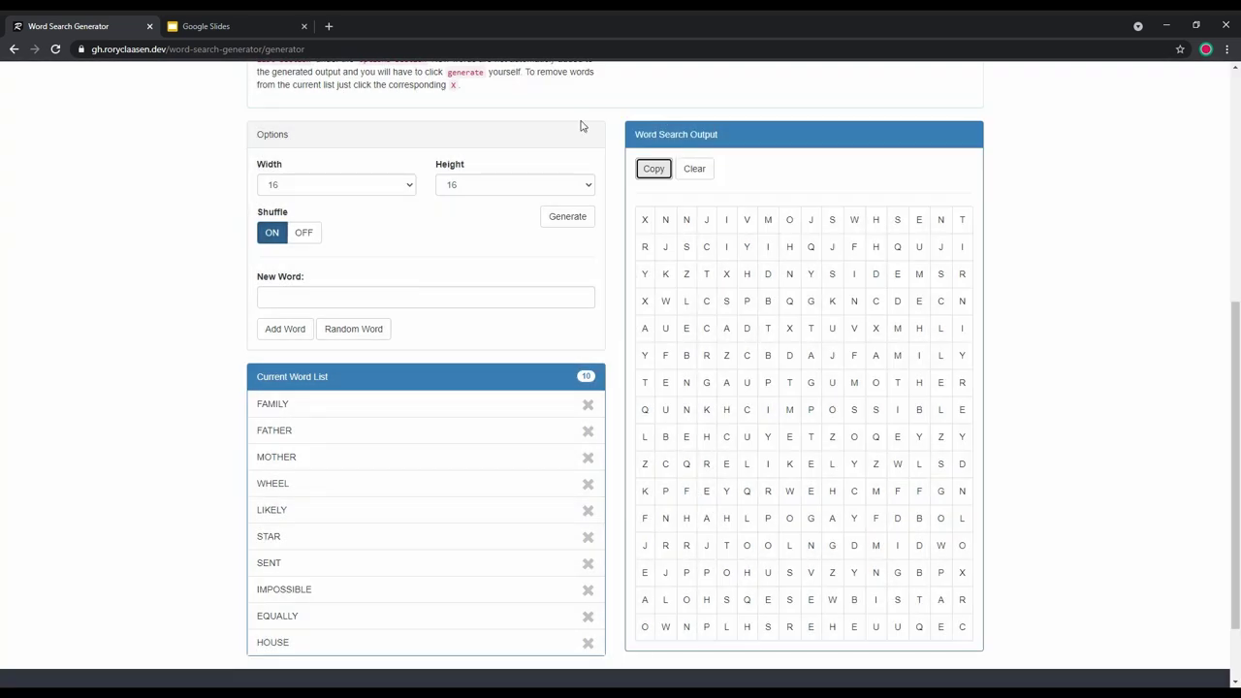
click(215, 23)
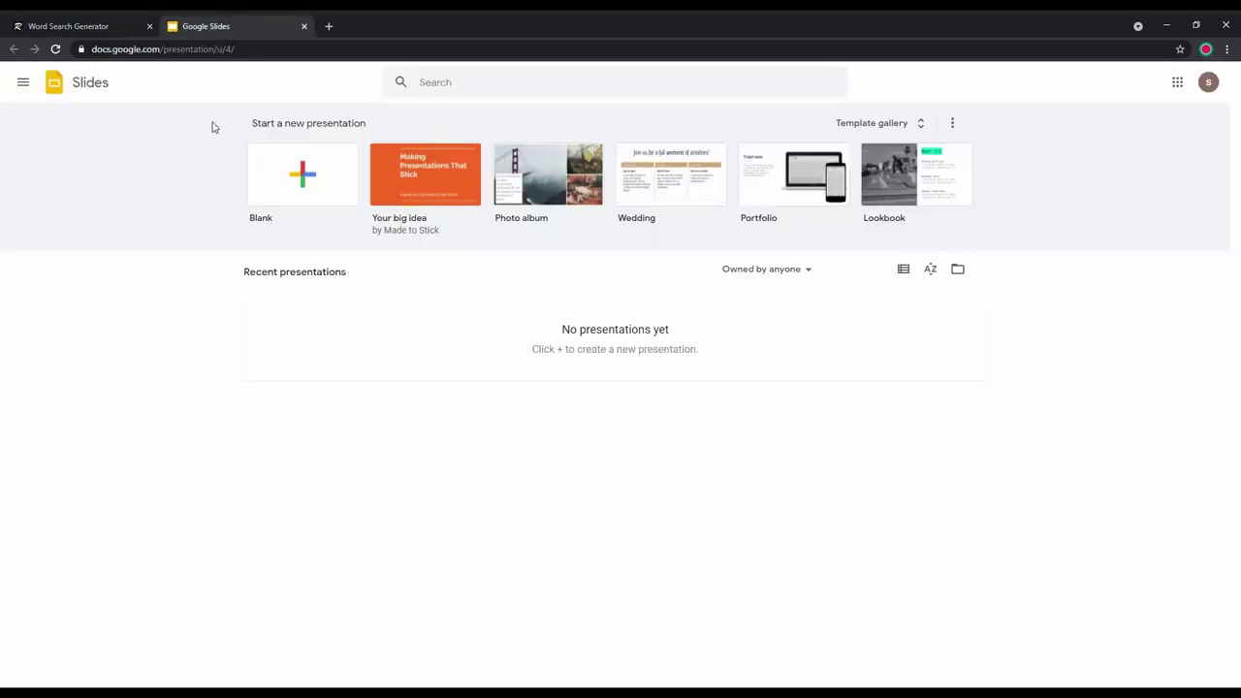
Create a blank presentation with a custom 8.5 × 11 inch portrait page size.
click(302, 173)
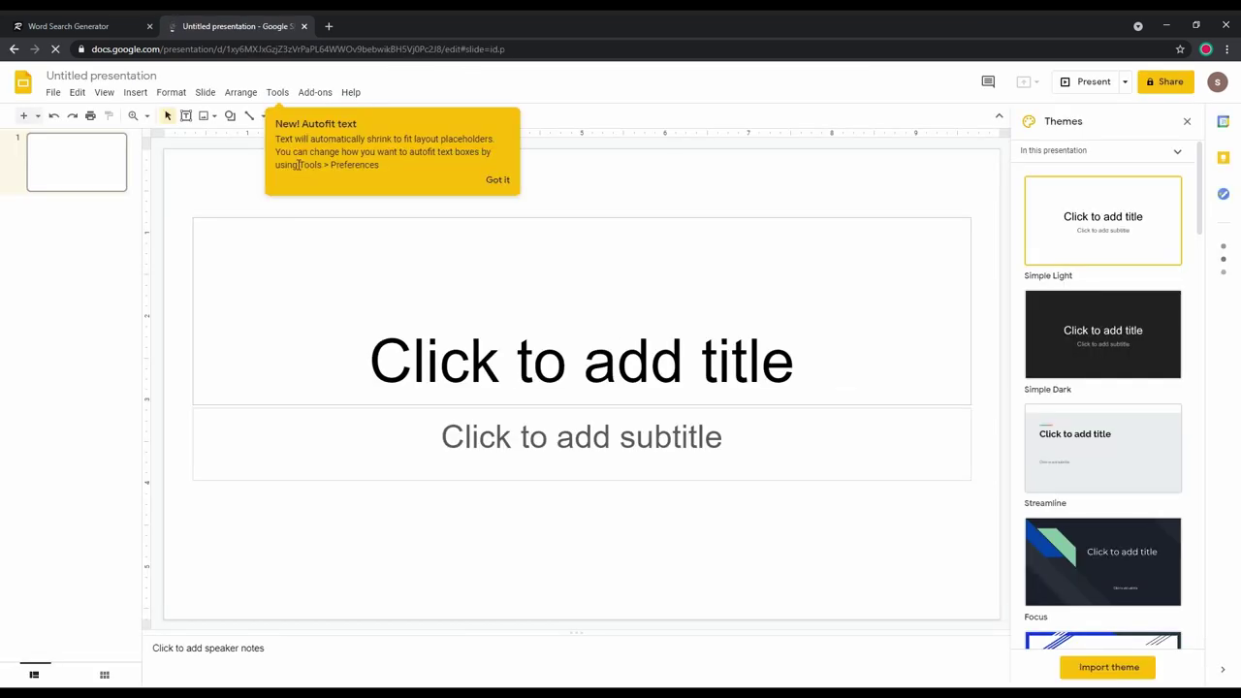
click(499, 182)
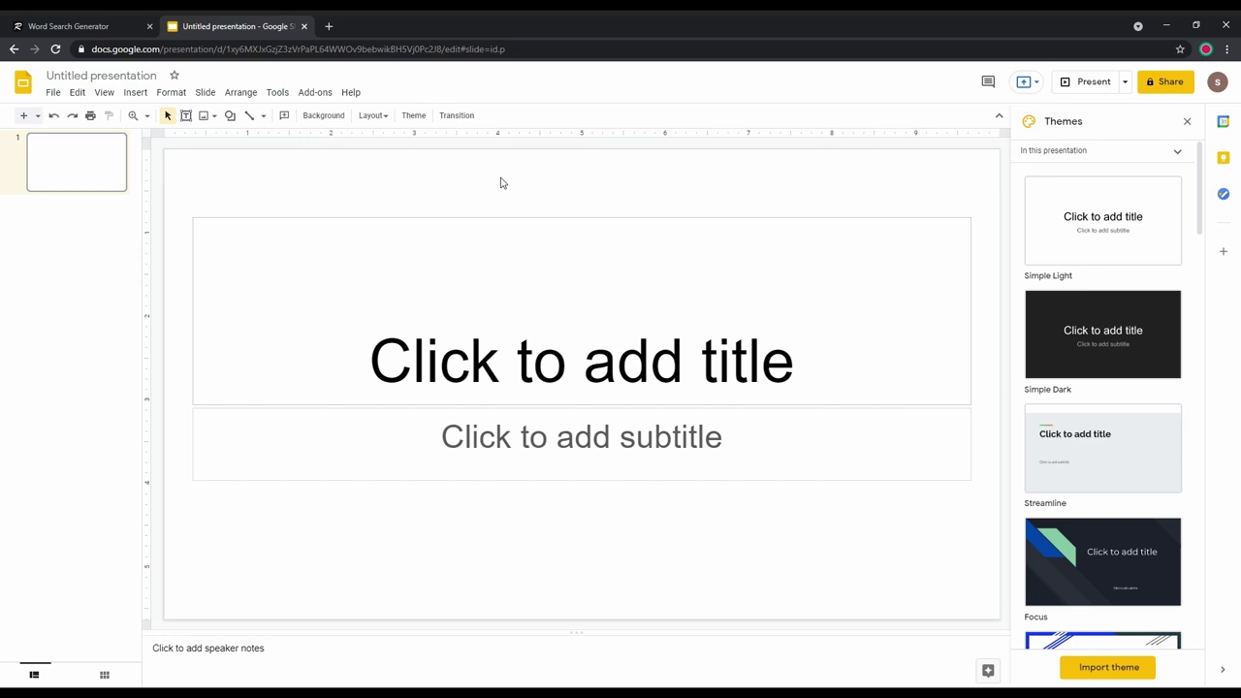
click(53, 93)
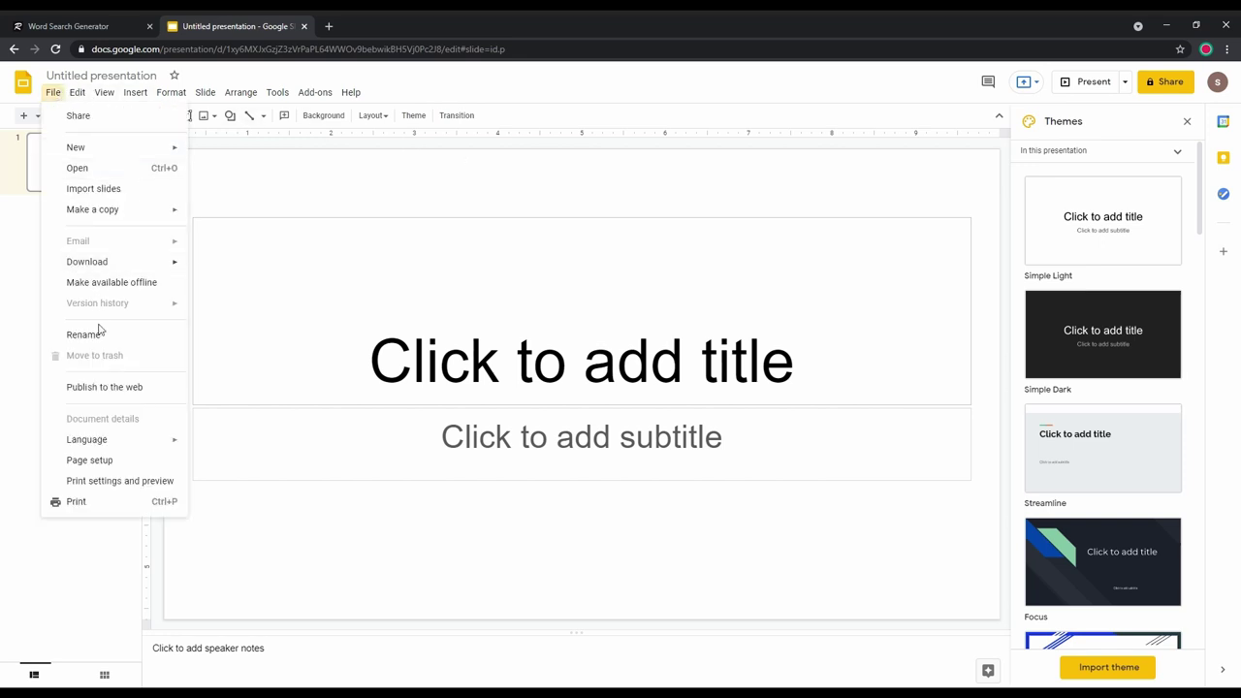
click(97, 461)
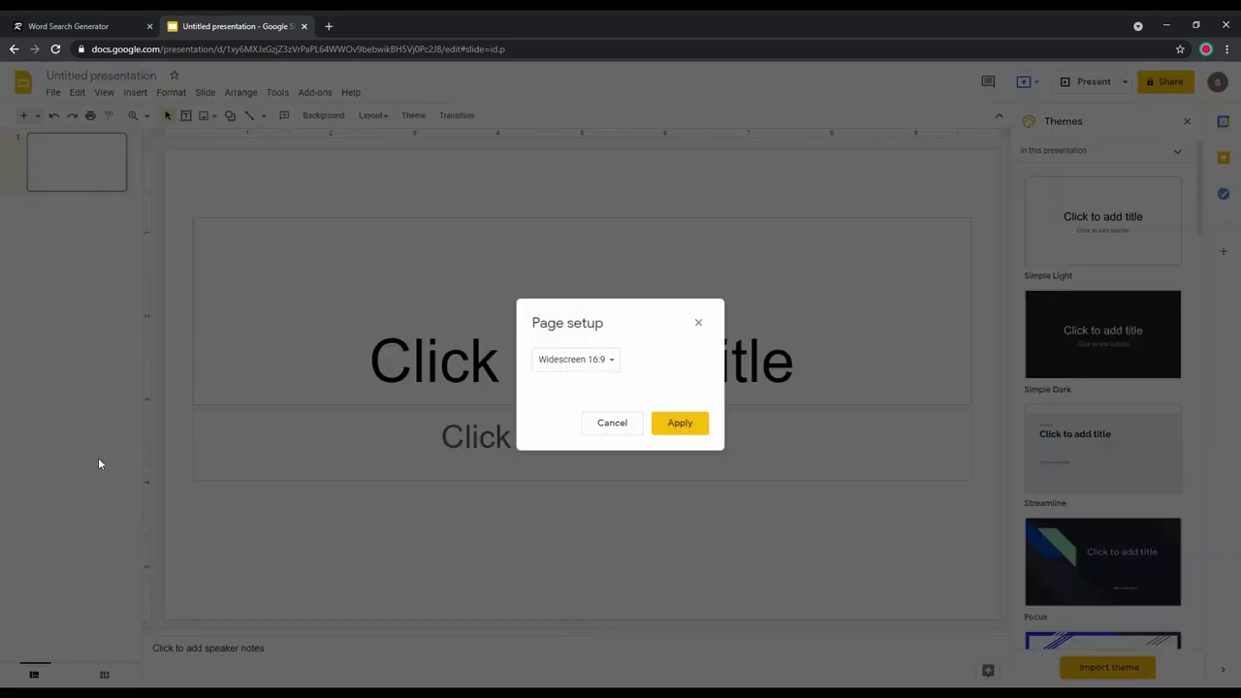
click(575, 359)
click(564, 401)
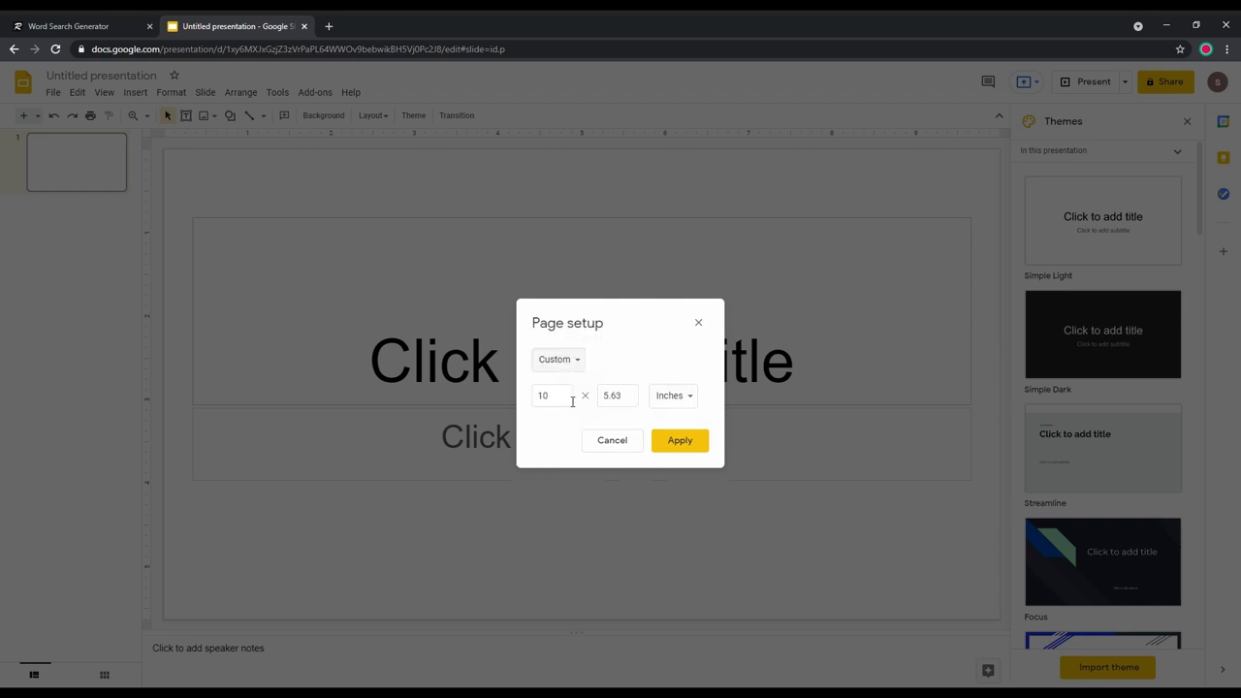
click(570, 397)
double_click(572, 399)
key(Tab)
text(11)
click(693, 448)
drag(820, 561, 352, 209)
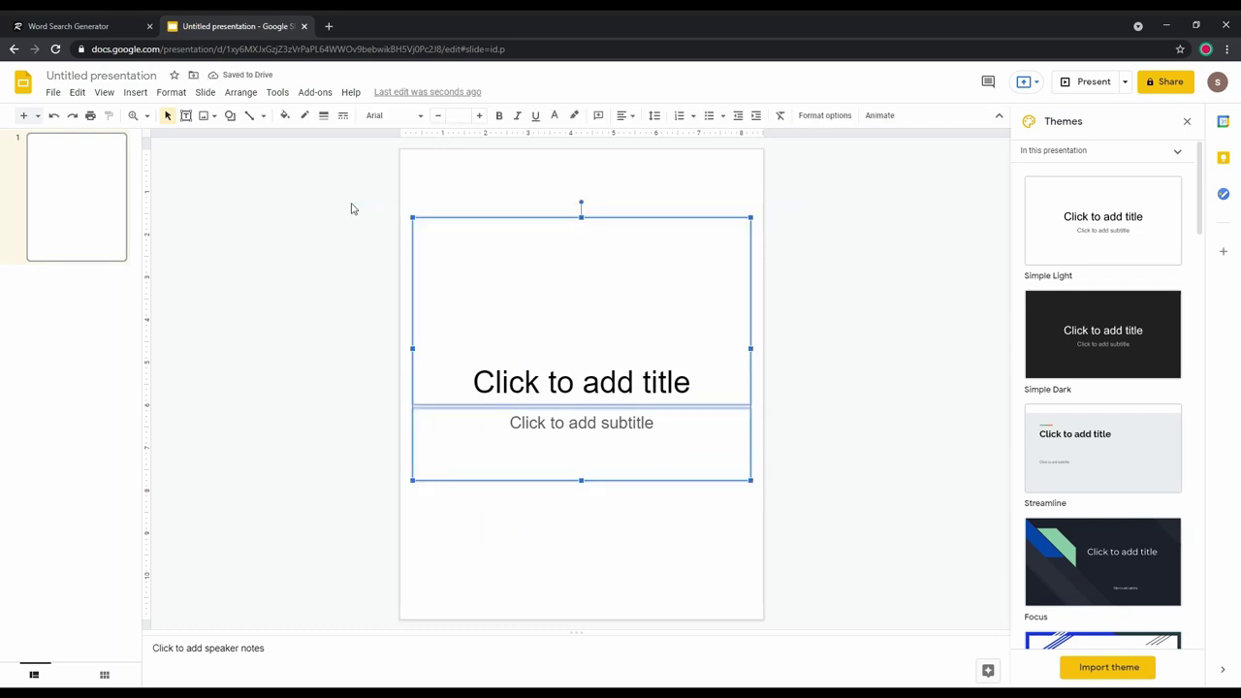
Delete the title and subtitle placeholders and paste the copied word-search grid onto the slide.
right_click(580, 254)
click(626, 347)
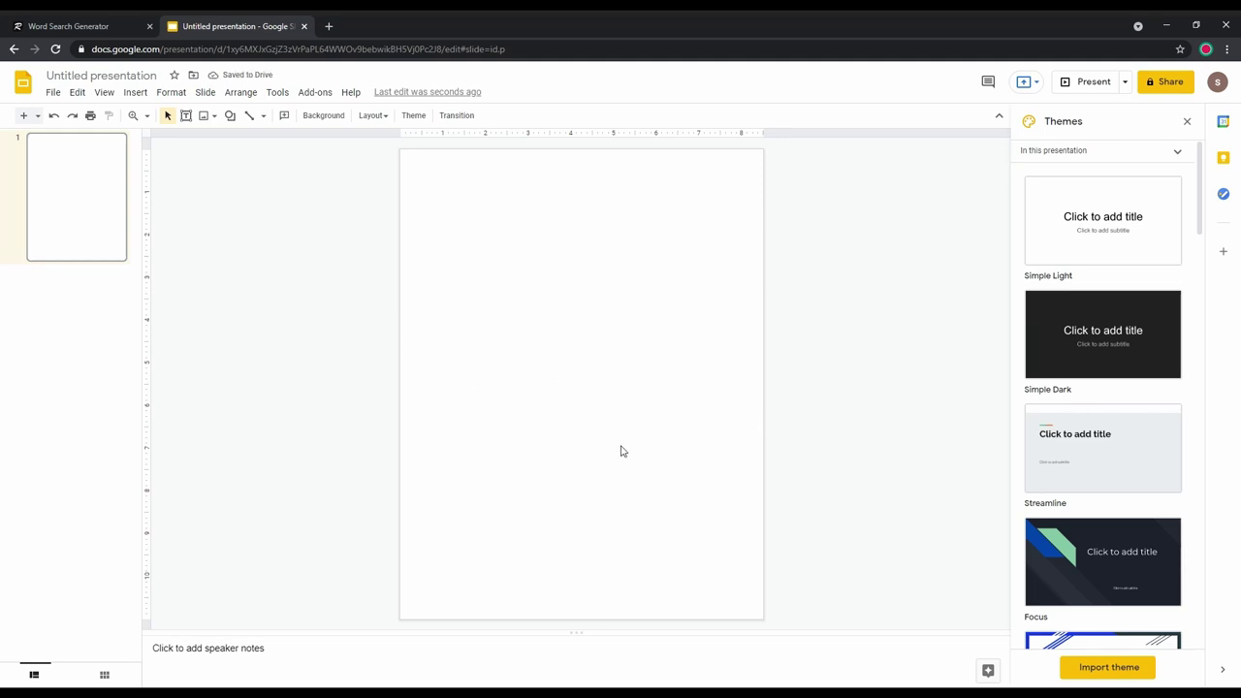
right_click(510, 238)
click(547, 293)
Give the grid table 1px black borders and nudge it slightly higher.
click(443, 243)
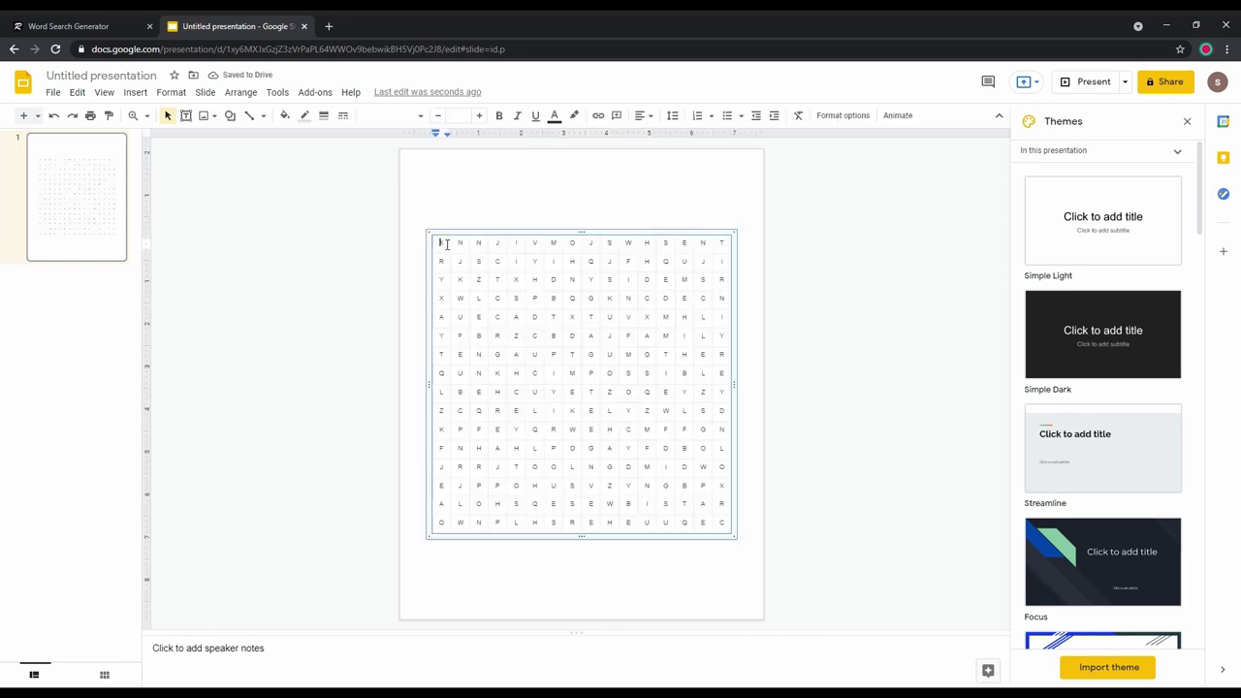
key(Escape)
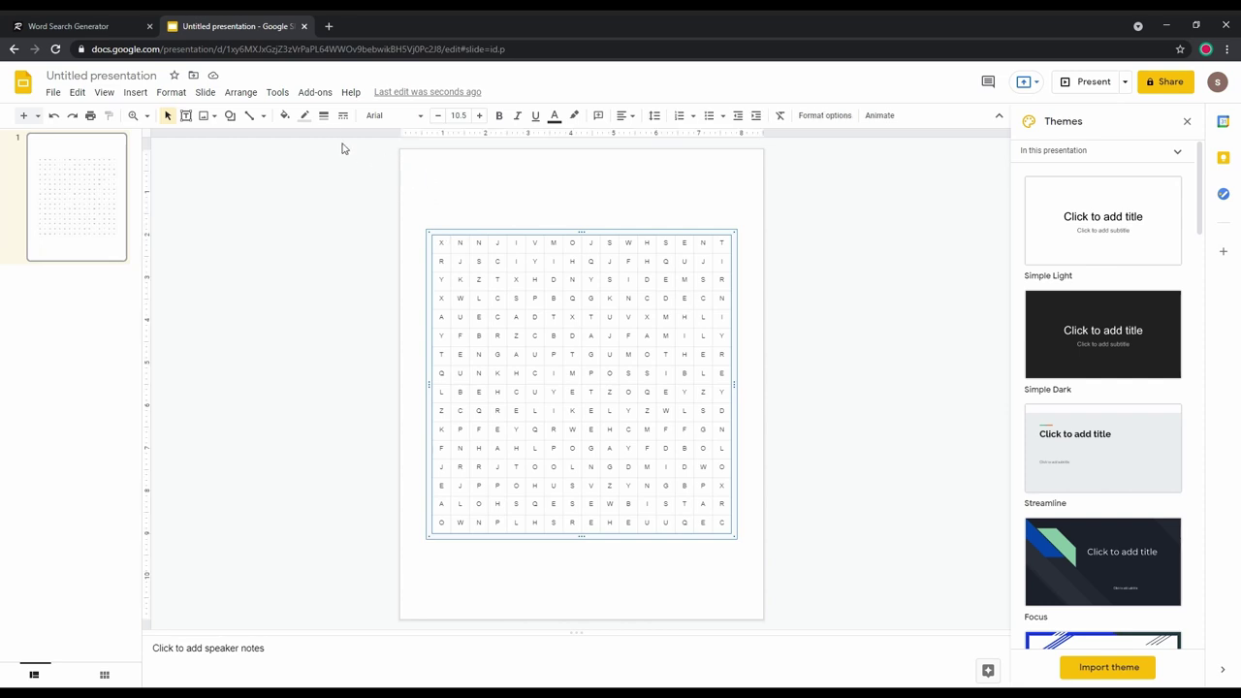
click(325, 118)
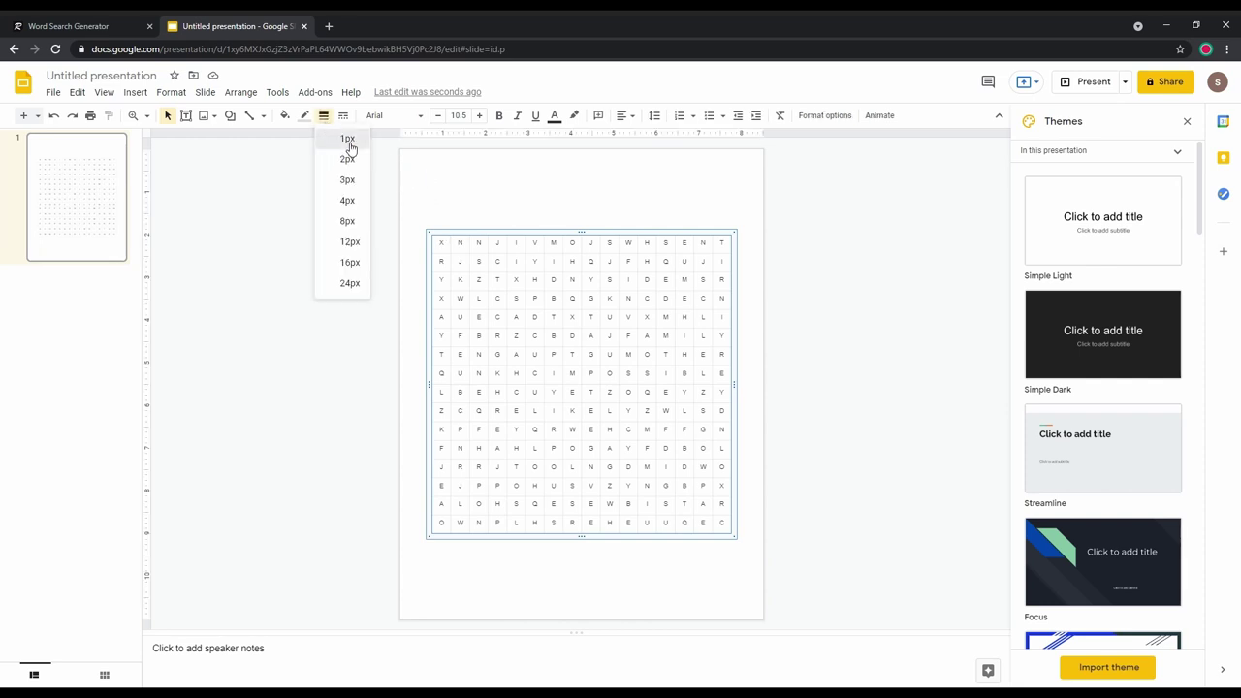
click(349, 142)
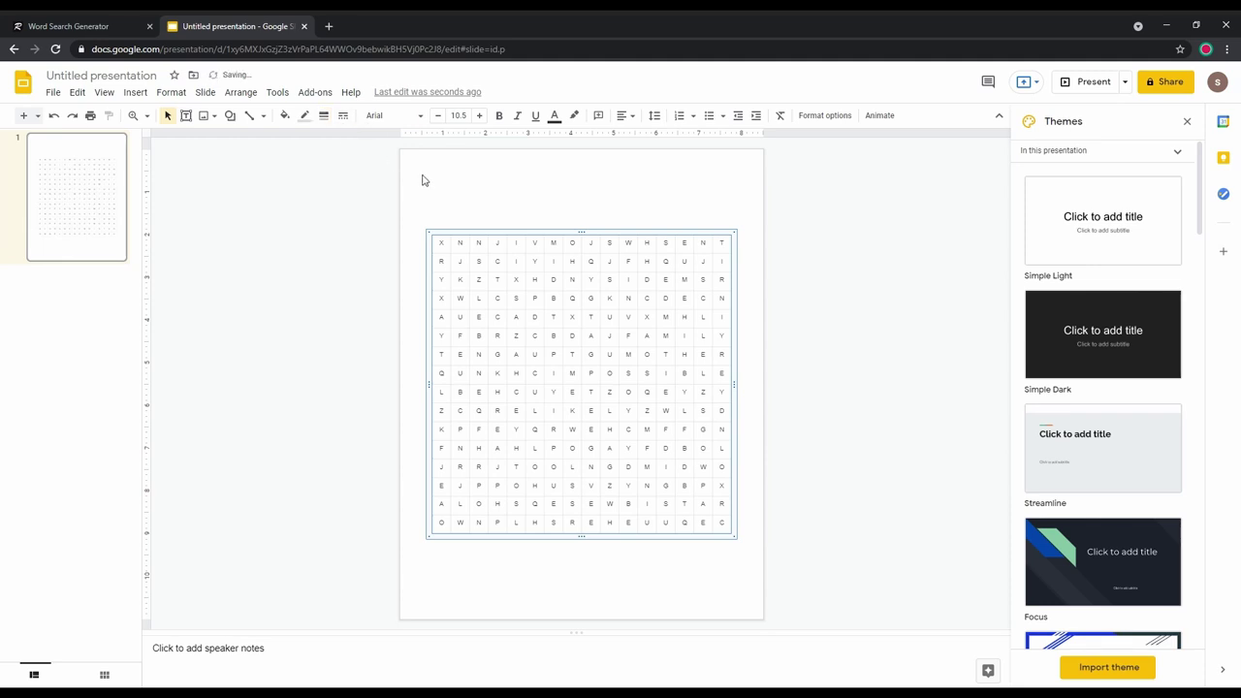
click(315, 117)
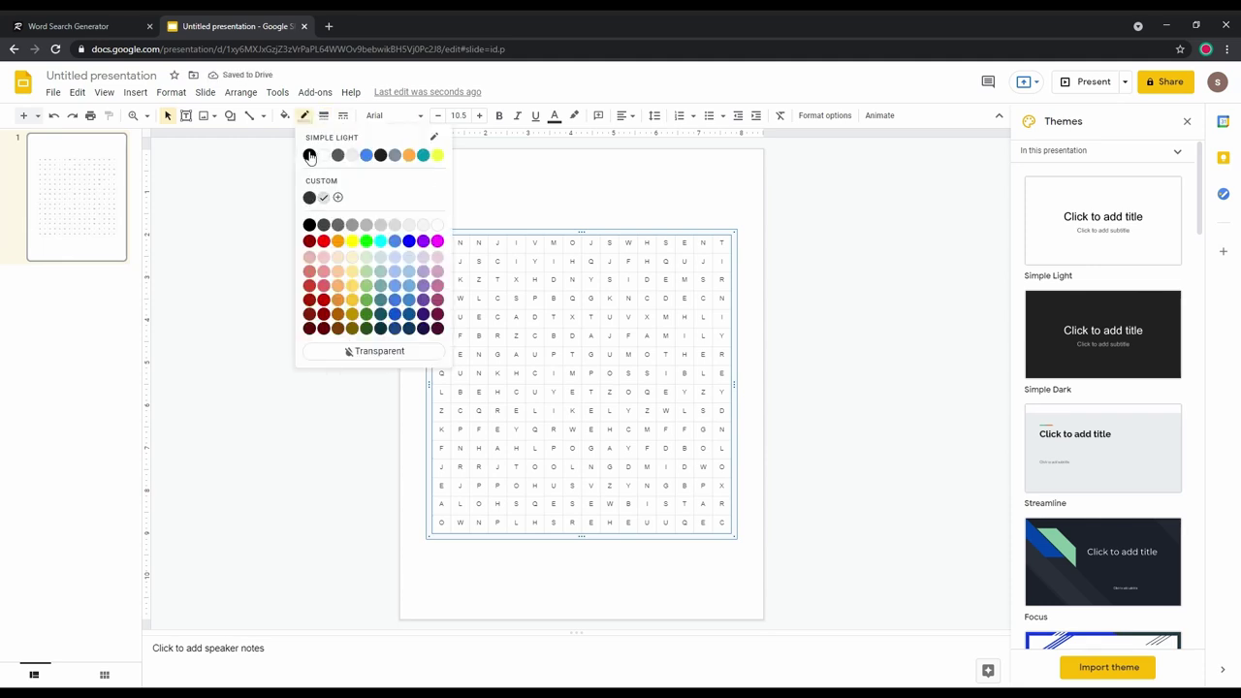
click(310, 157)
click(533, 190)
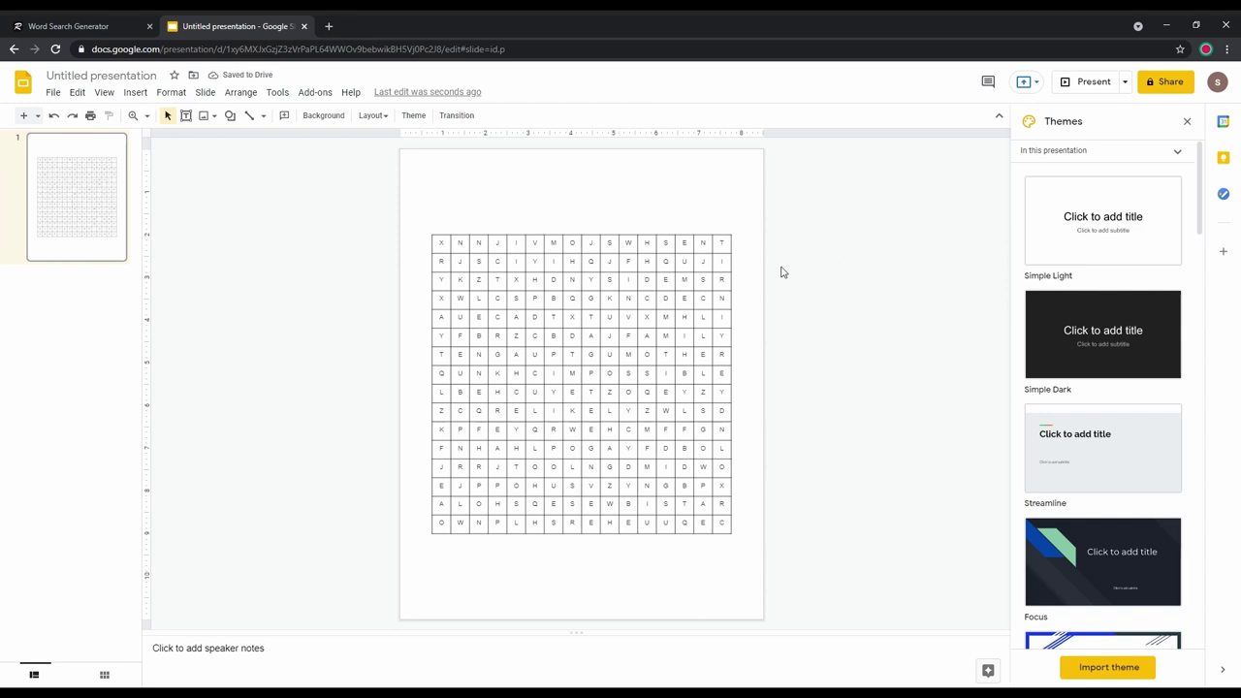
drag(410, 544, 410, 532)
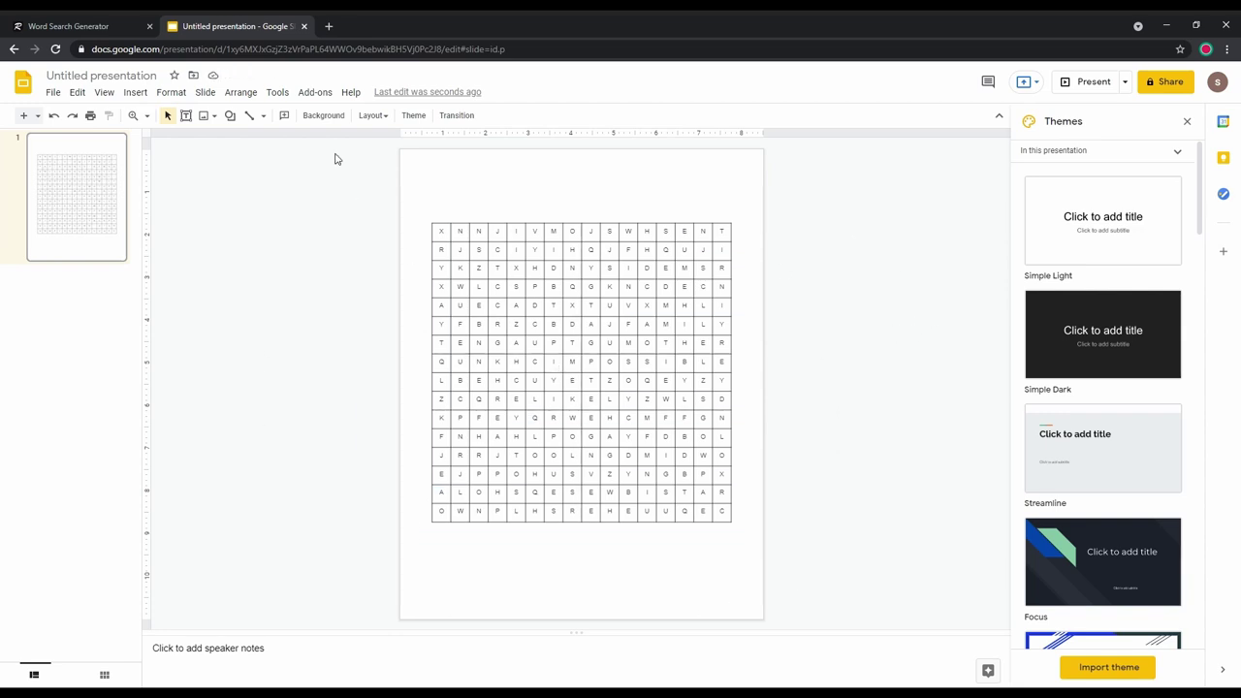
Draw a text box above the word-search grid and type the Puzzle #1 title.
click(135, 101)
click(161, 136)
drag(434, 195, 740, 228)
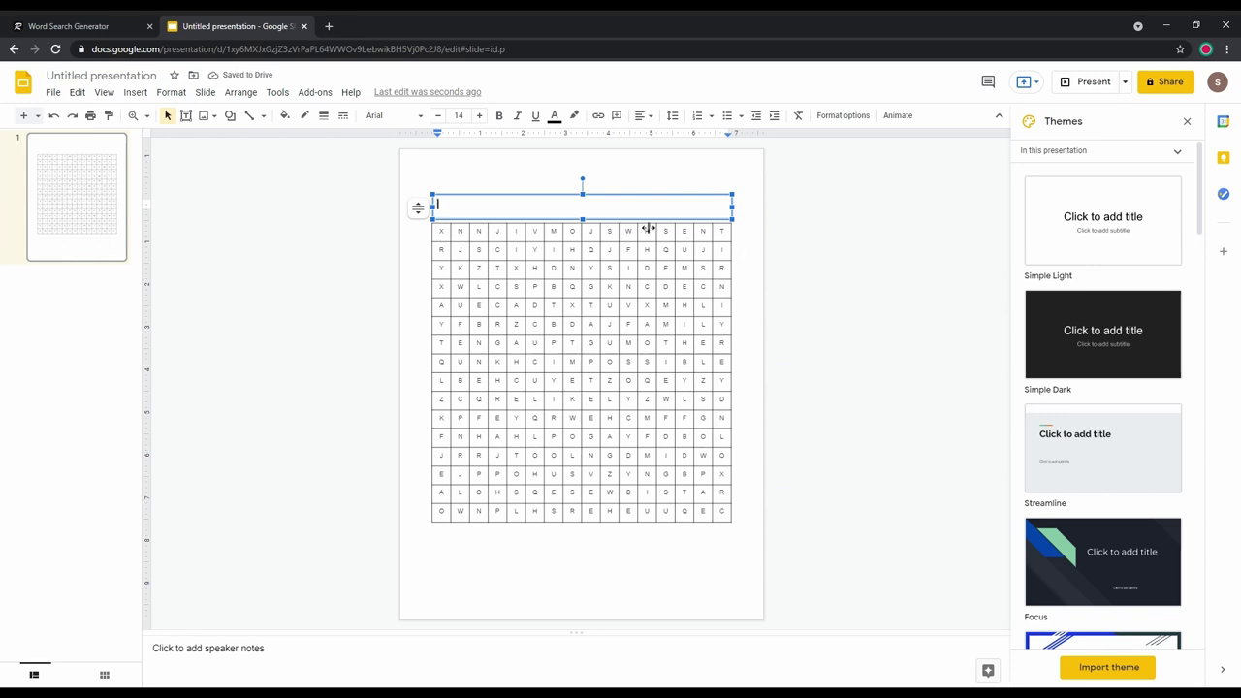
text(Puz)
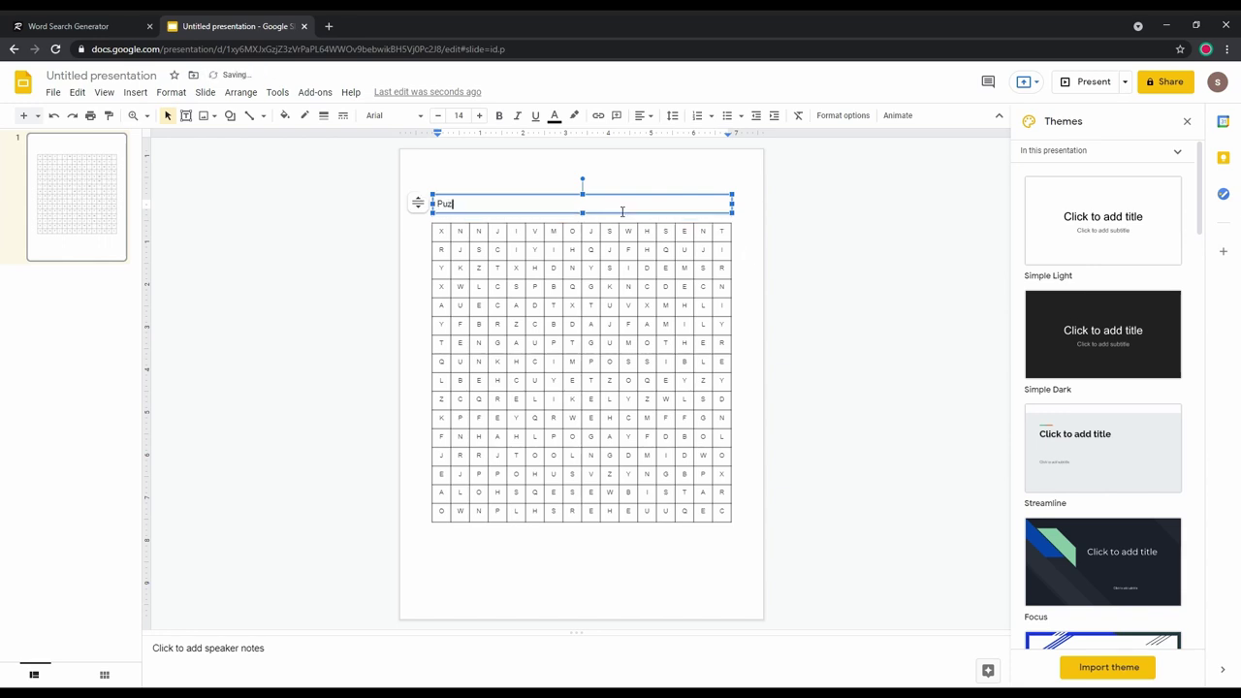
text(zle #1)
Center-align the Puzzle #1 heading and apply bold and italic.
key(ctrl+a)
click(643, 115)
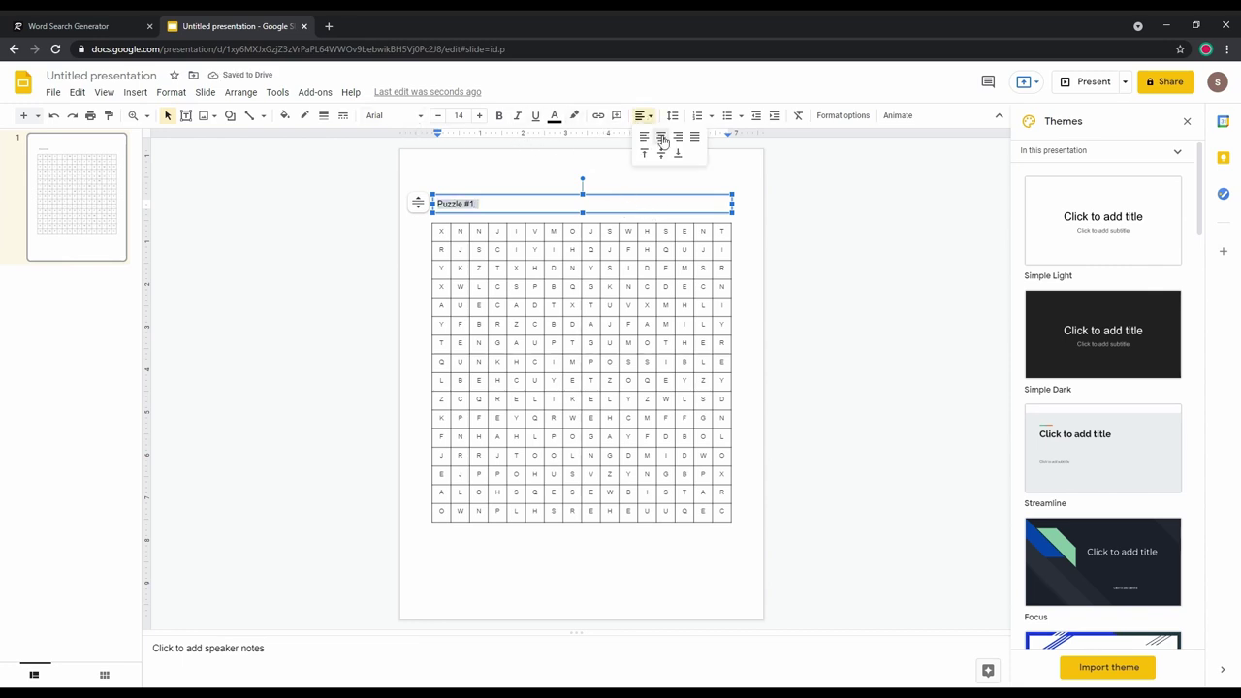
click(663, 138)
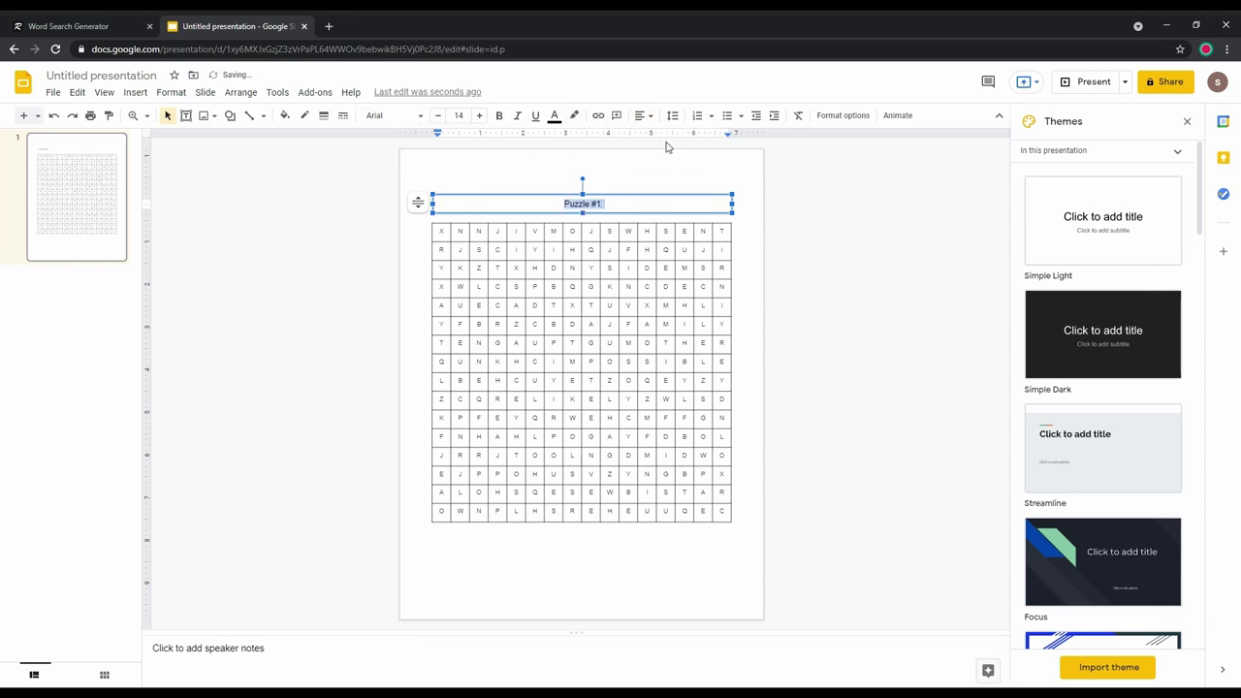
click(500, 115)
click(517, 115)
click(691, 161)
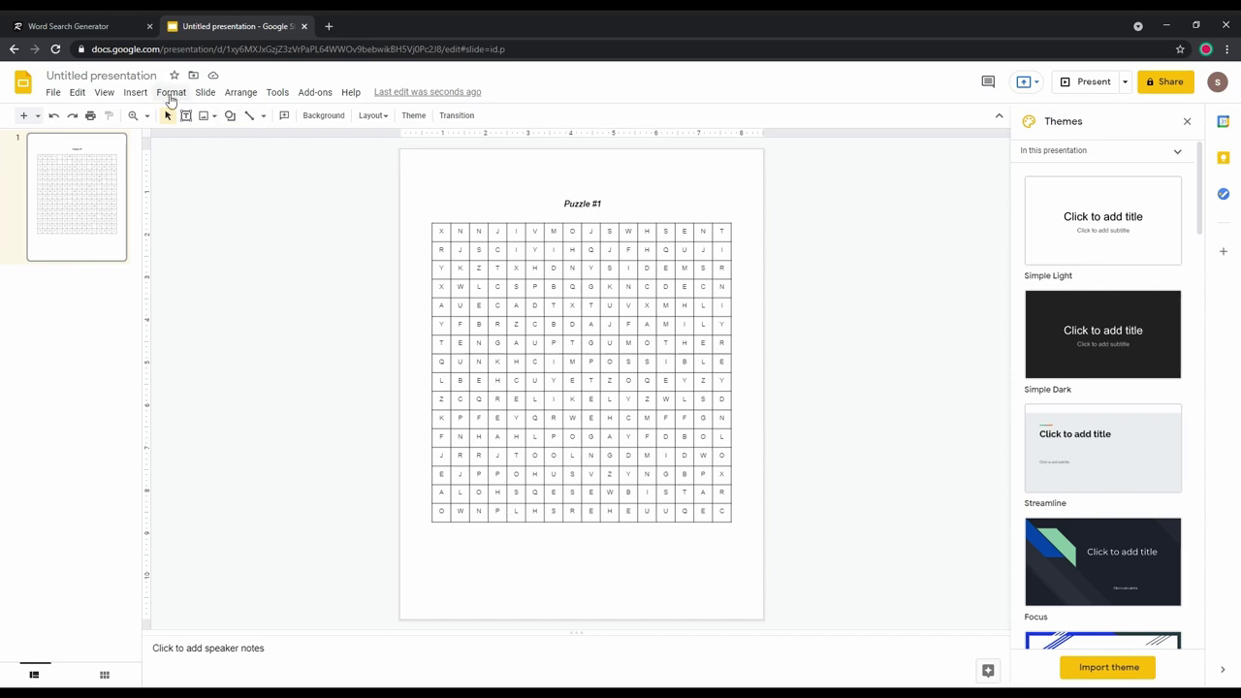
Insert a 5×2 table below the letter grid, stretched to the grid's width.
click(135, 92)
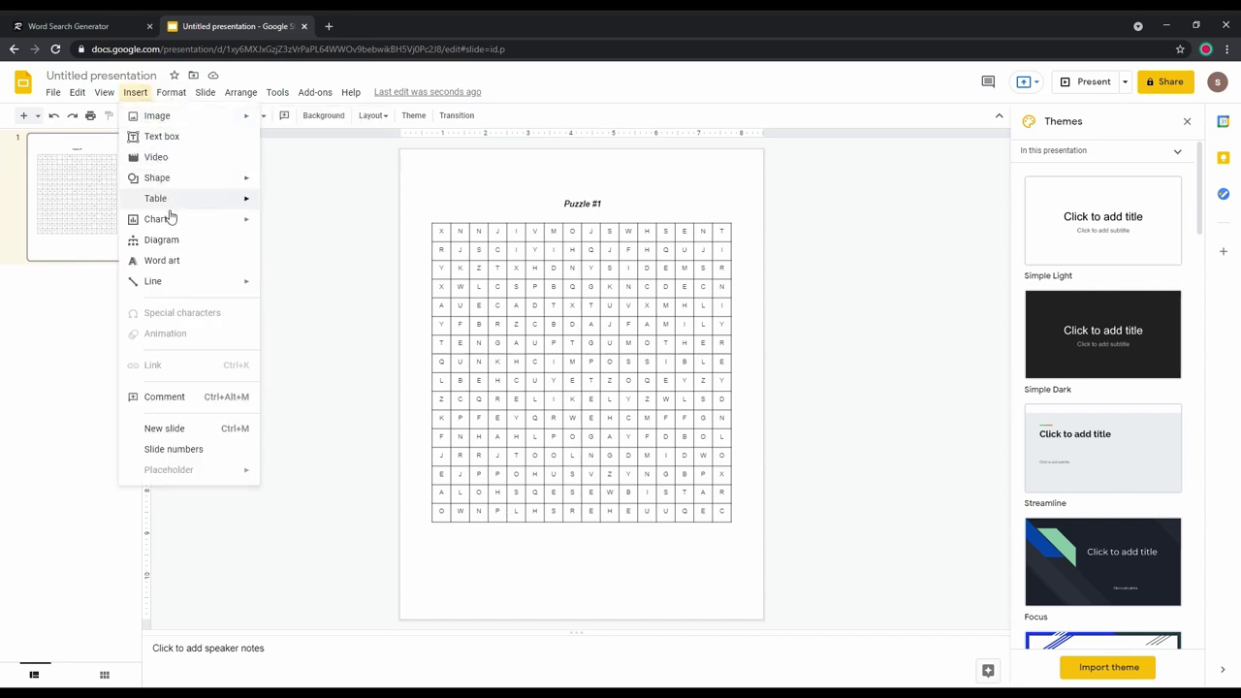
mouse_move(186, 199)
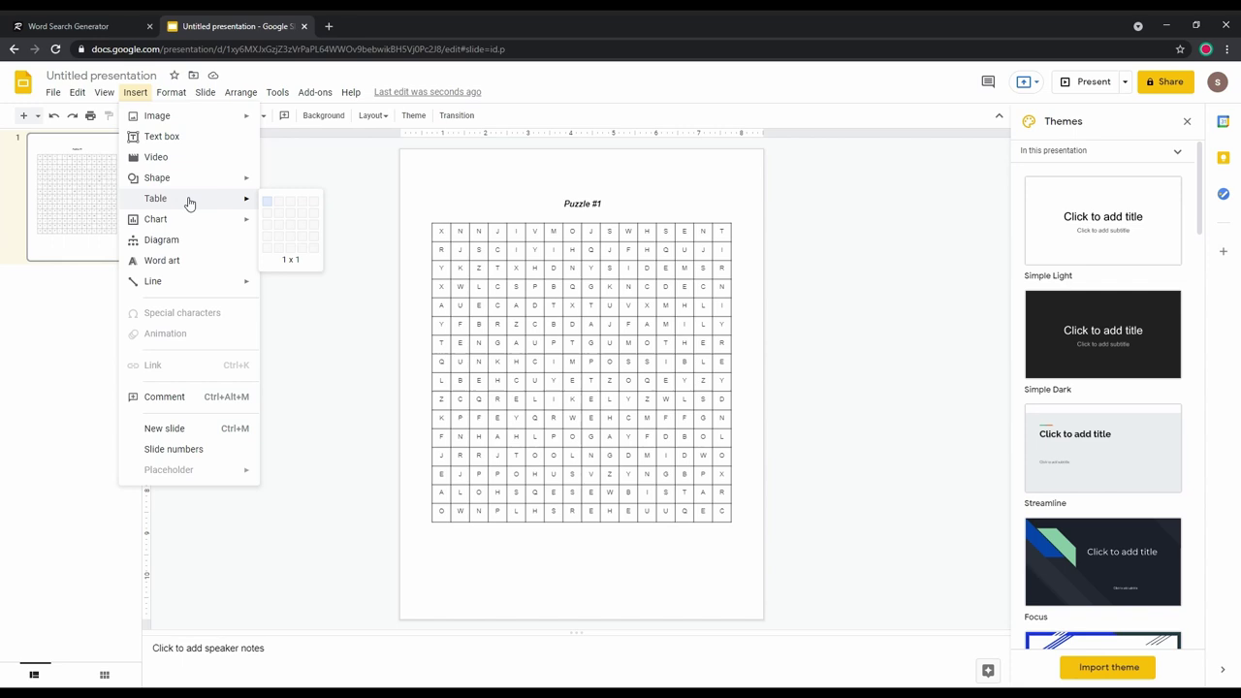
click(313, 220)
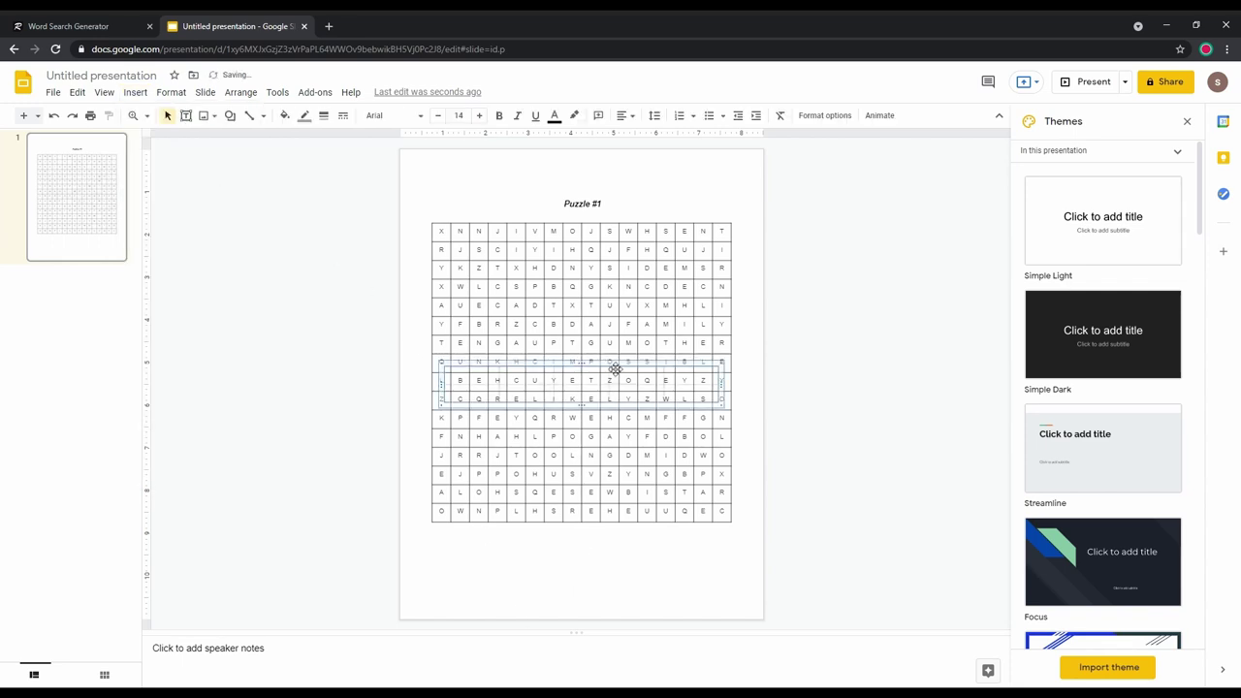
drag(615, 368, 606, 550)
drag(715, 589, 737, 602)
click(808, 582)
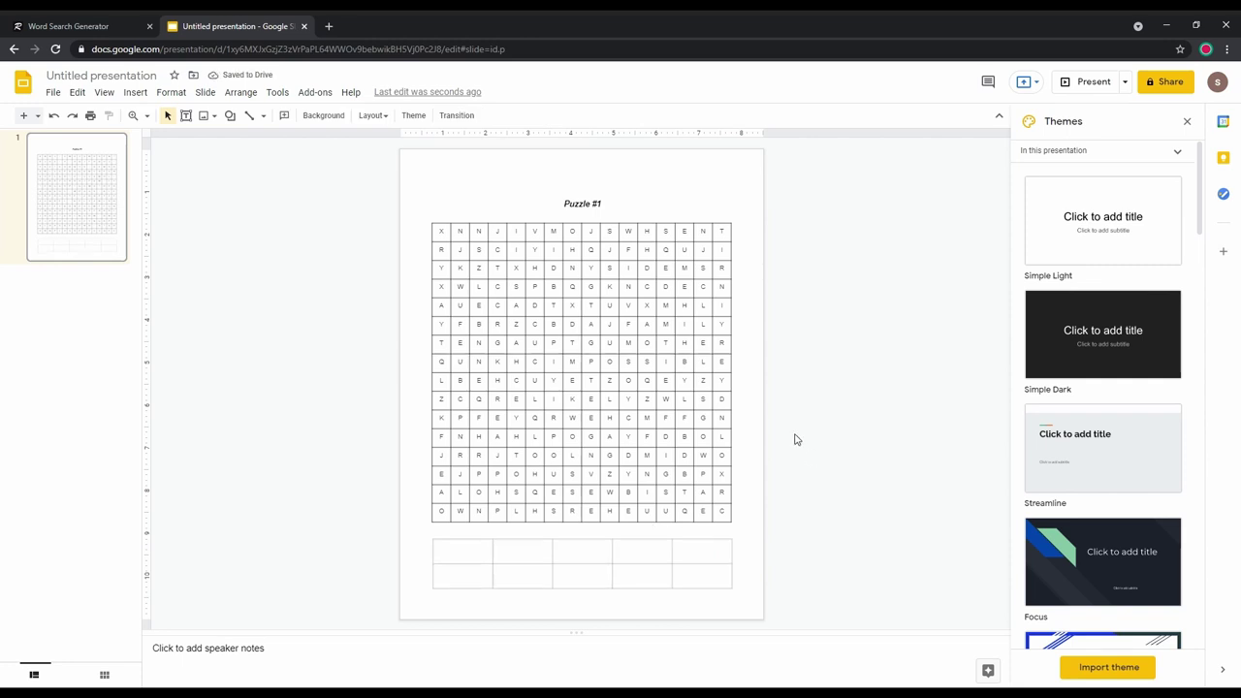
Copy the word list FAMILY to HOUSE from the generator and paste it onto the slide.
click(68, 26)
drag(254, 415, 362, 634)
key(ctrl+c)
click(238, 26)
key(ctrl+v)
Move the ten words, FAMILY through HOUSE, into the table cells.
drag(268, 272, 572, 547)
double_click(269, 281)
double_click(270, 289)
double_click(268, 298)
drag(267, 297, 630, 549)
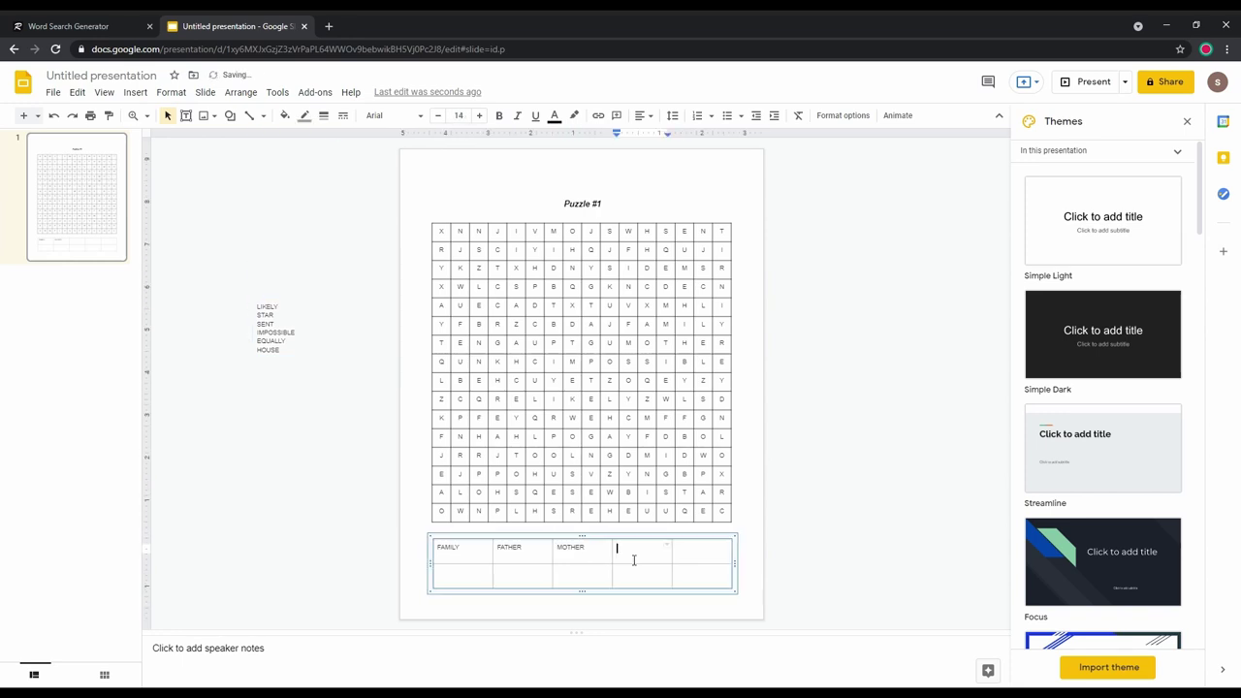
double_click(267, 306)
drag(267, 307, 495, 572)
double_click(265, 315)
double_click(266, 324)
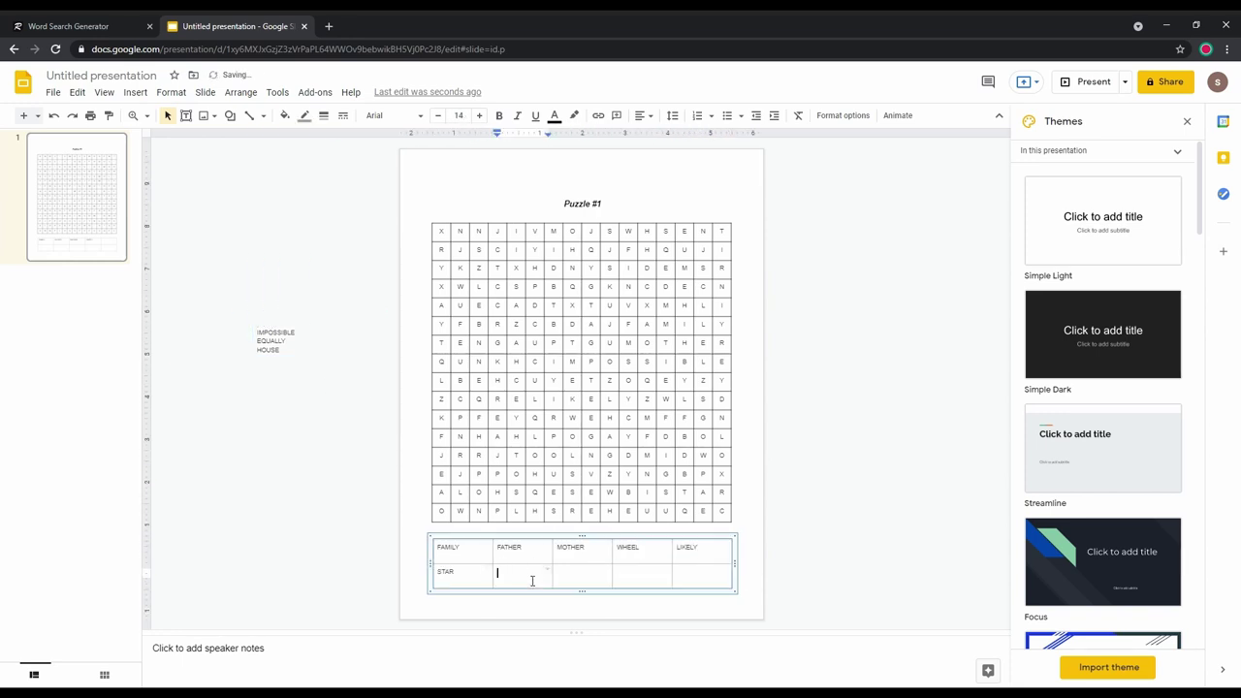
double_click(274, 333)
drag(274, 332, 689, 572)
double_click(268, 341)
double_click(267, 351)
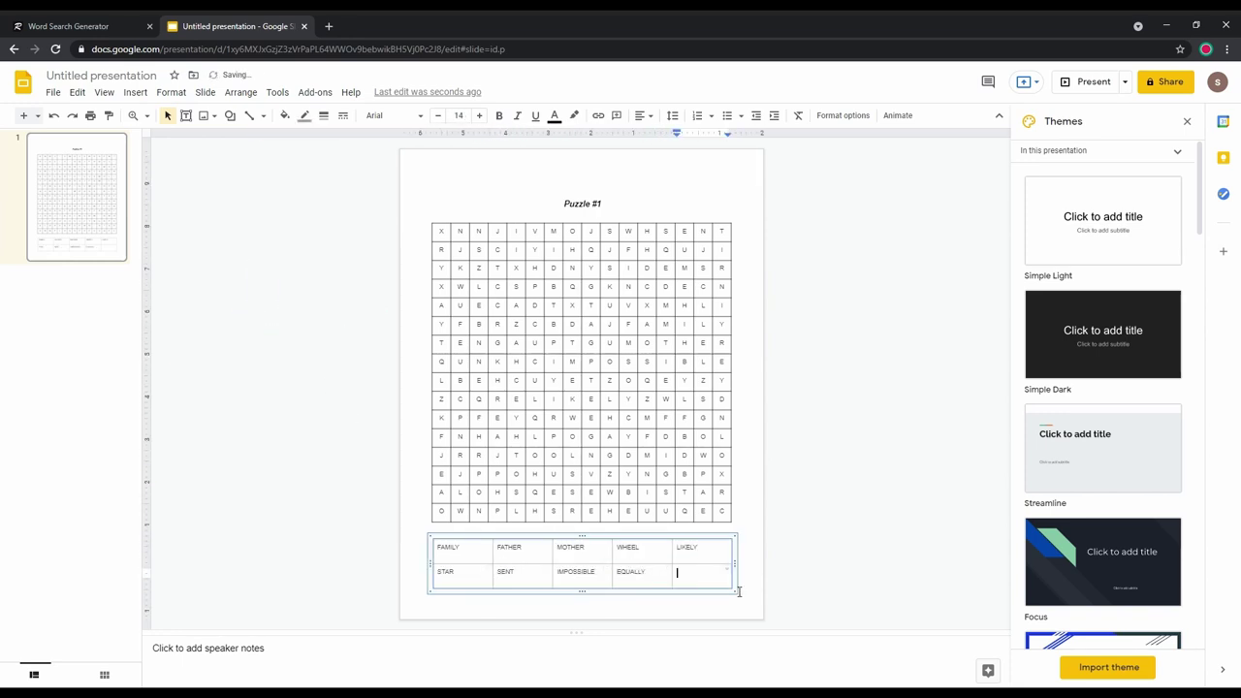
Delete the leftover empty text box from the pasted list.
key(ctrl+a)
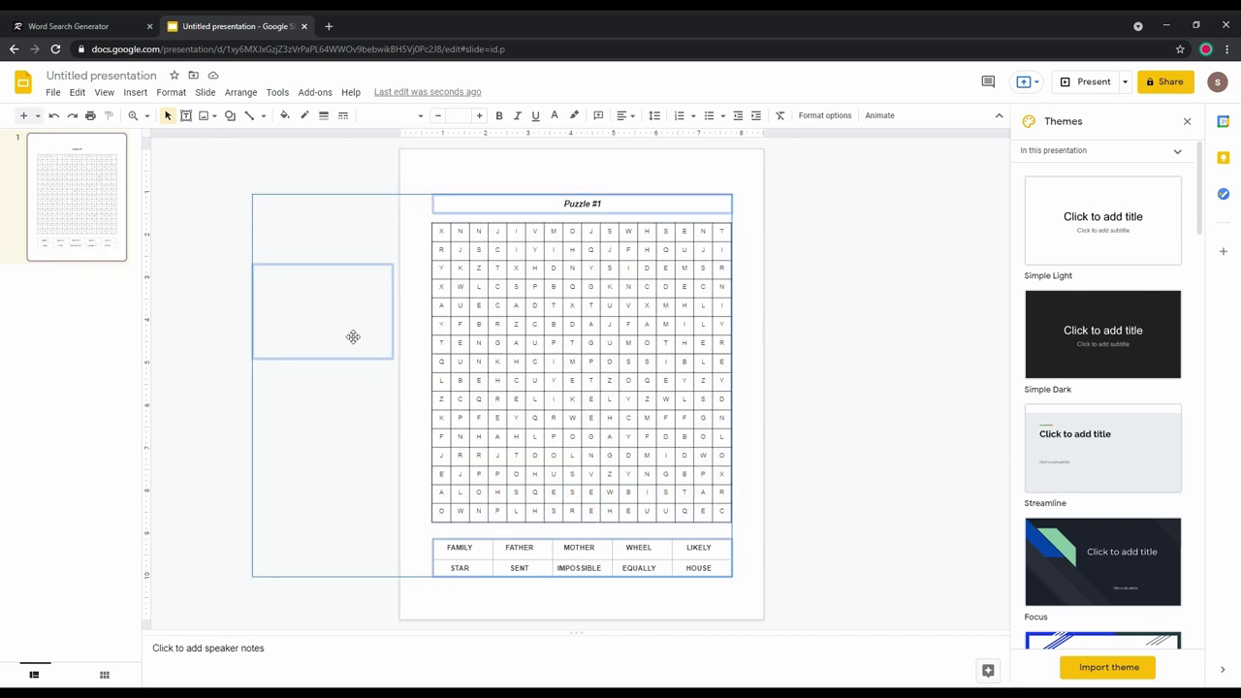
click(343, 233)
click(339, 272)
key(Delete)
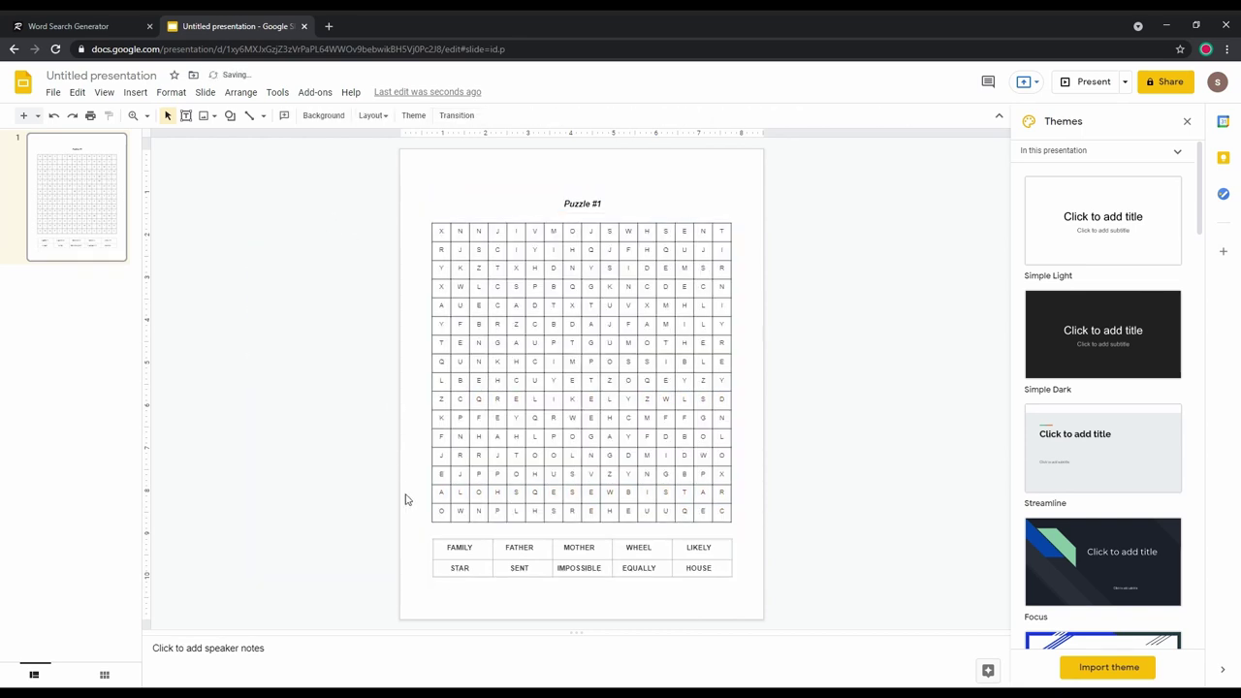
Select the title, letter grid and word table and open the font choices.
drag(424, 627, 744, 222)
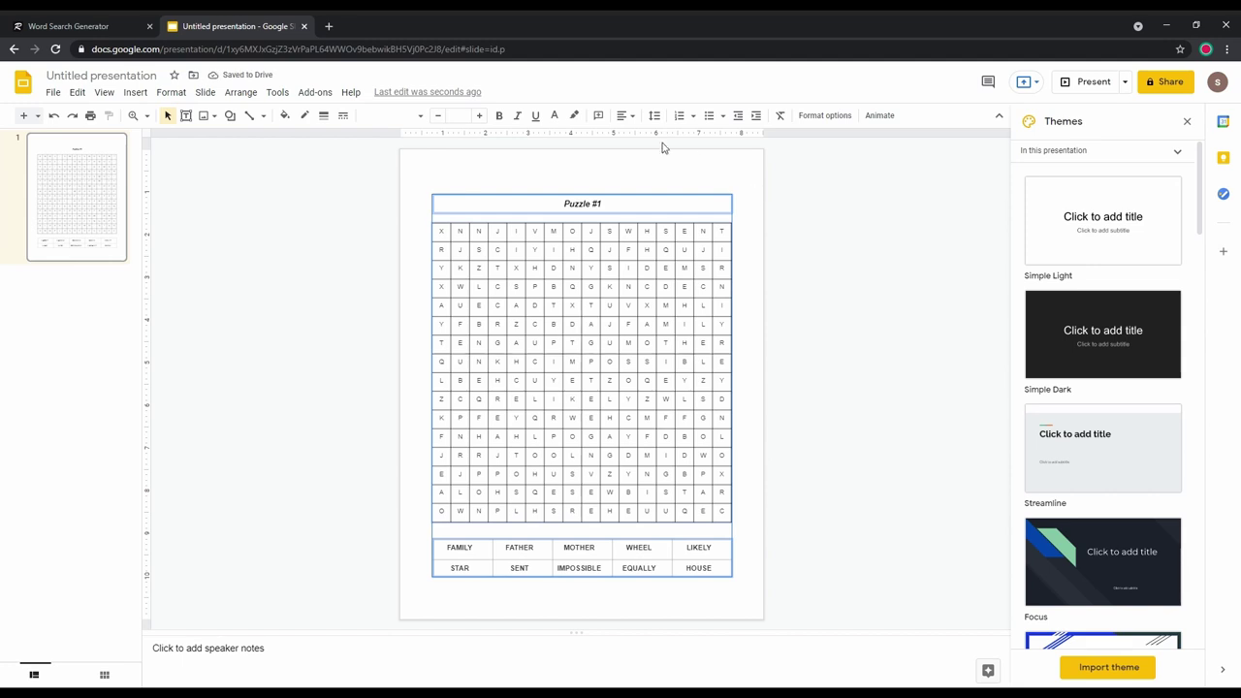
click(420, 116)
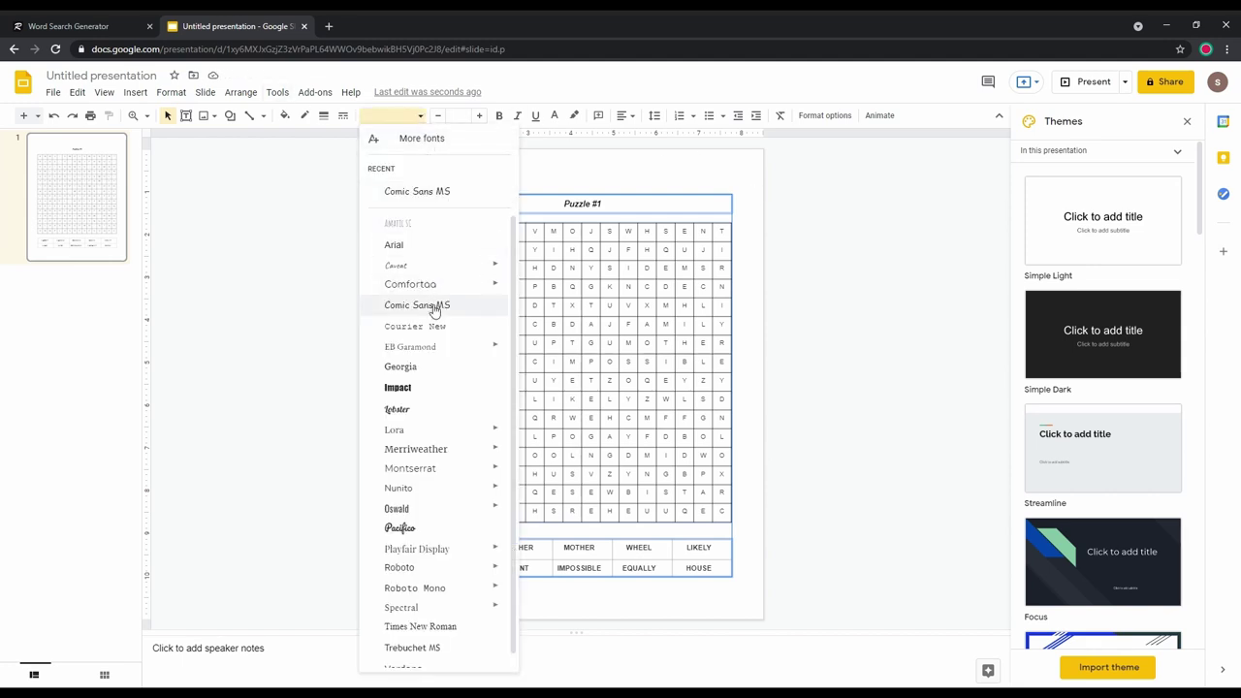
mouse_move(451, 487)
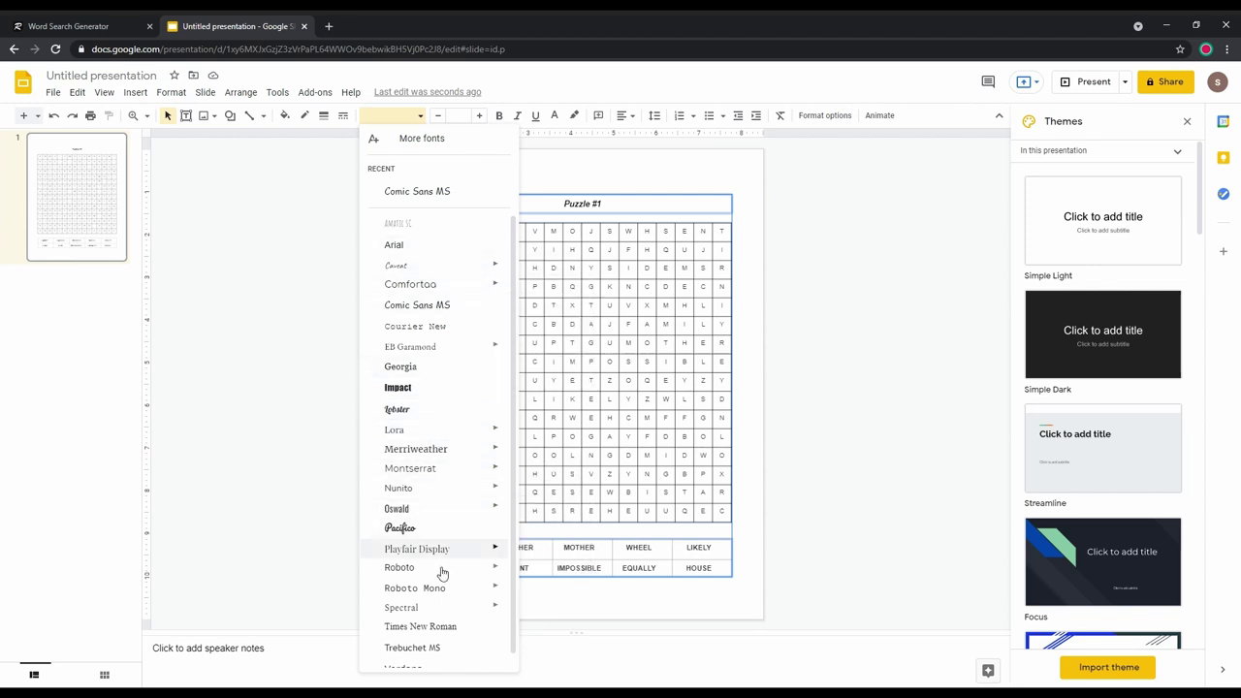
Remove FAMILY, FATHER and MOTHER from the generator's word list.
click(99, 21)
click(252, 261)
scroll(257, 325, down, 1)
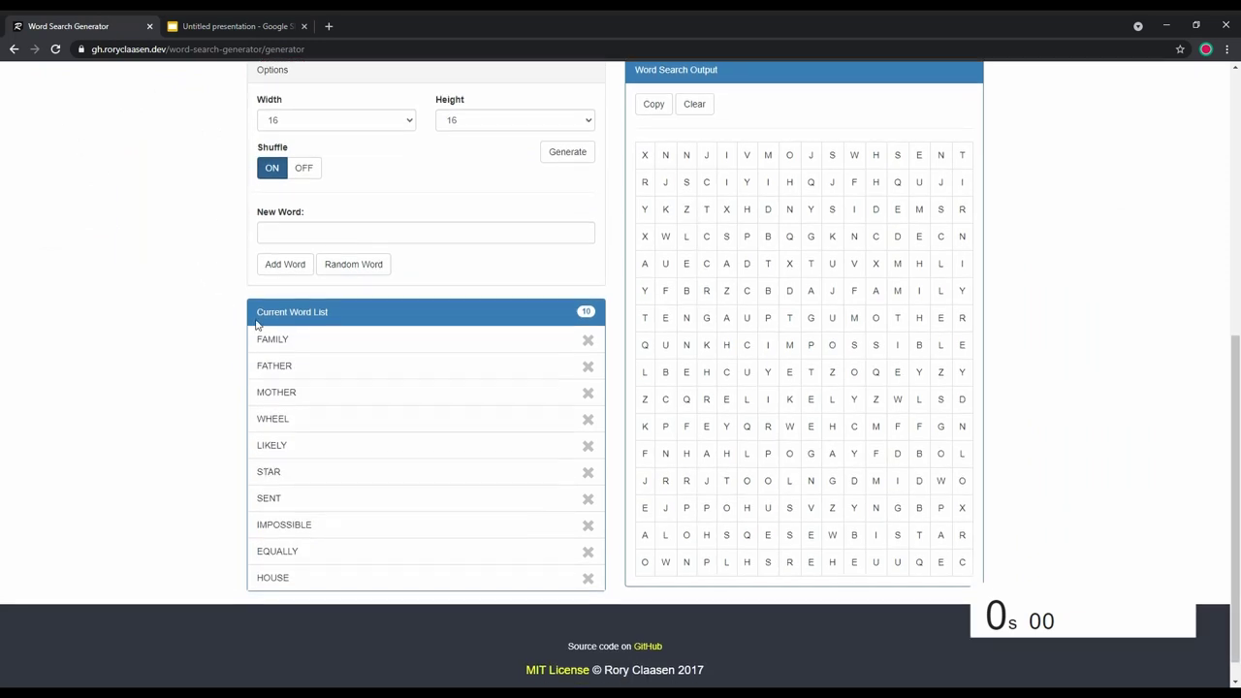
click(588, 341)
click(587, 340)
click(588, 340)
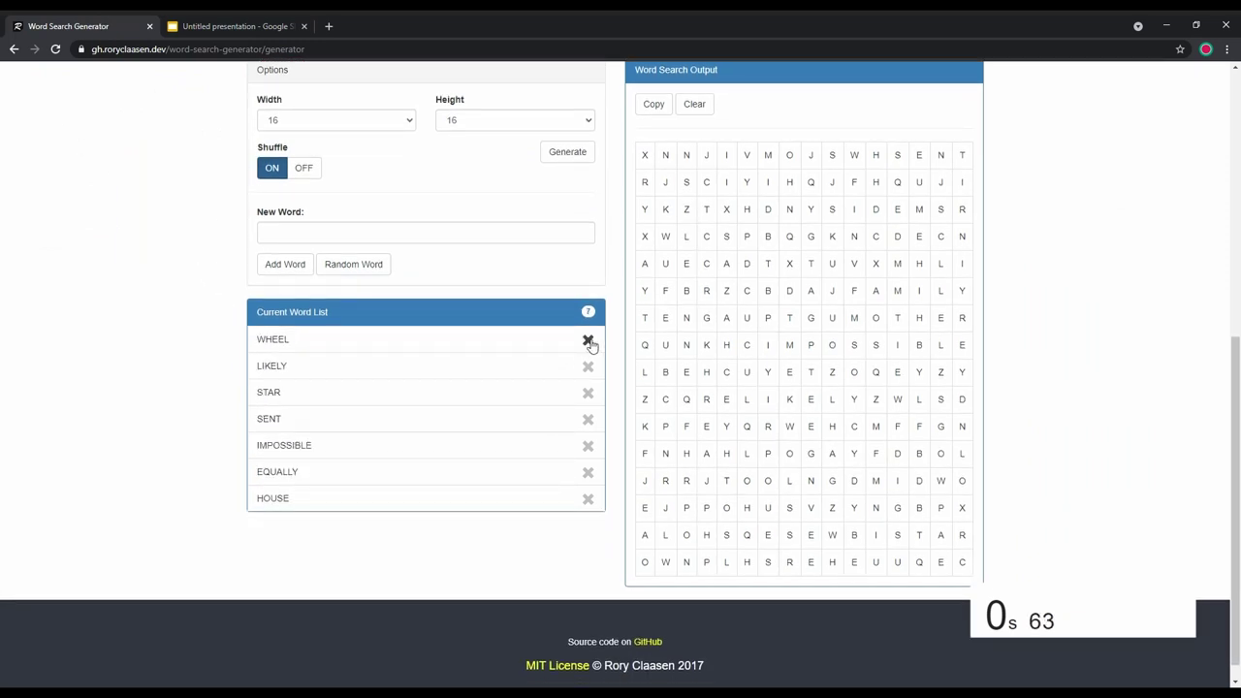
scroll(395, 372, up, 2)
Reload the generator and set the puzzle width and height to 16.
key(F5)
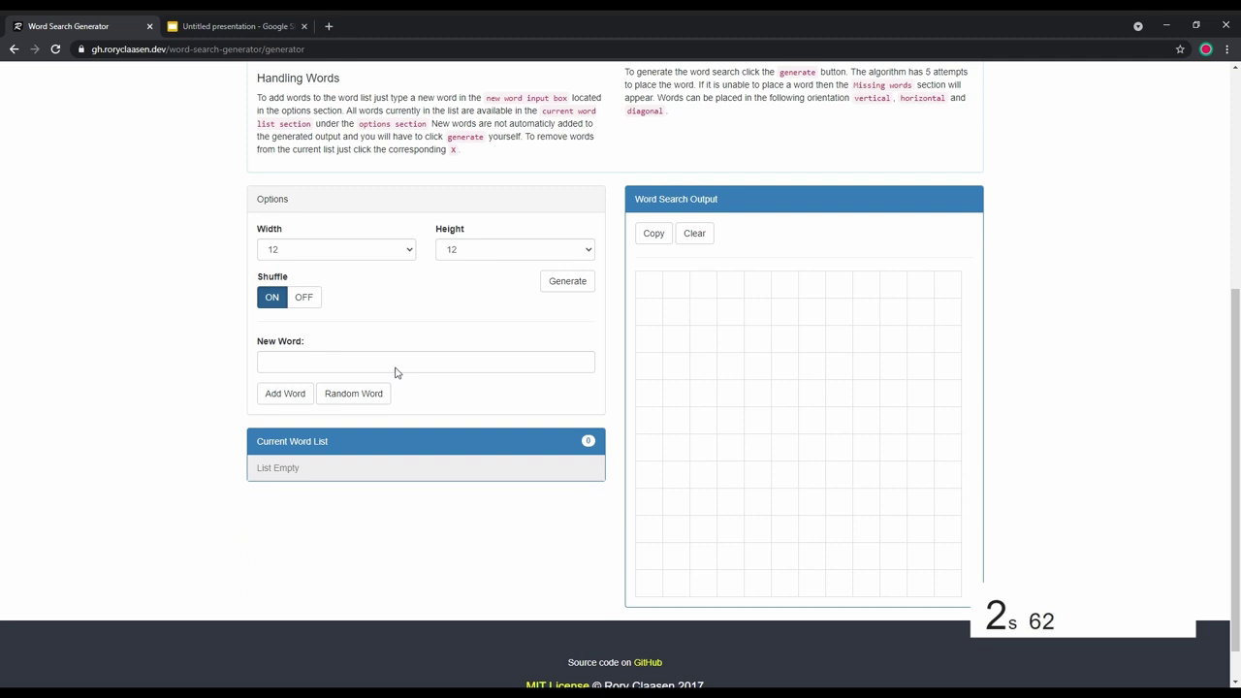
key(Tab)
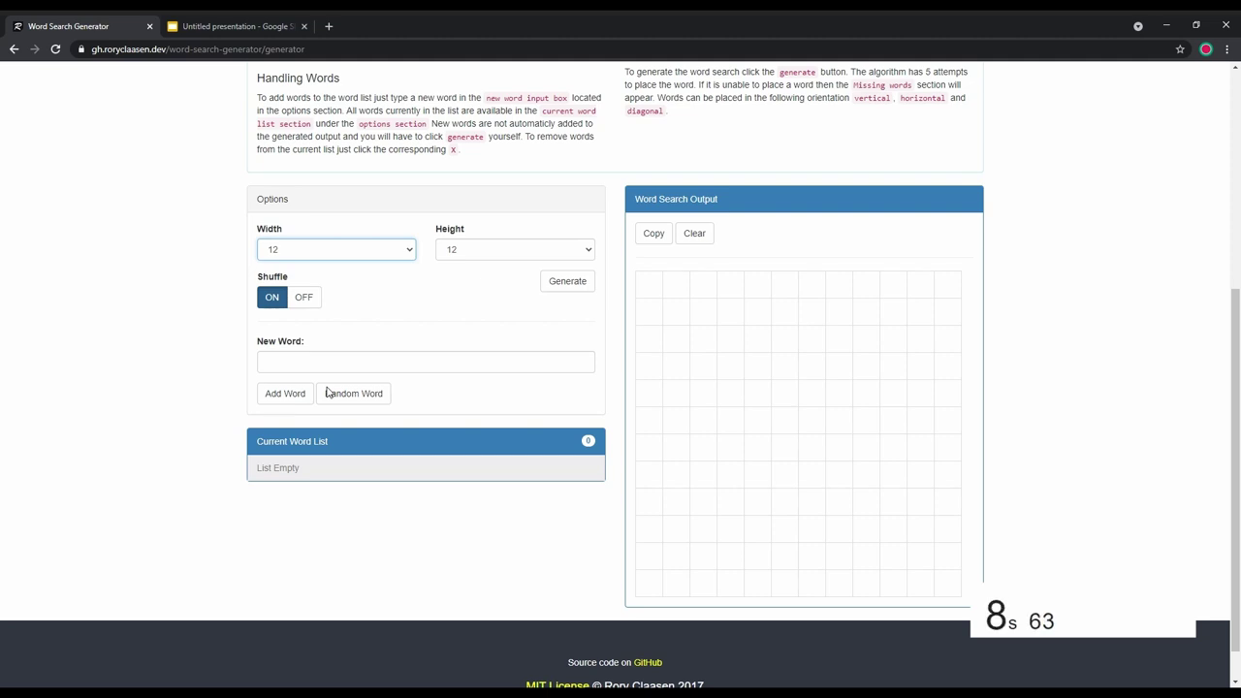
key(Tab)
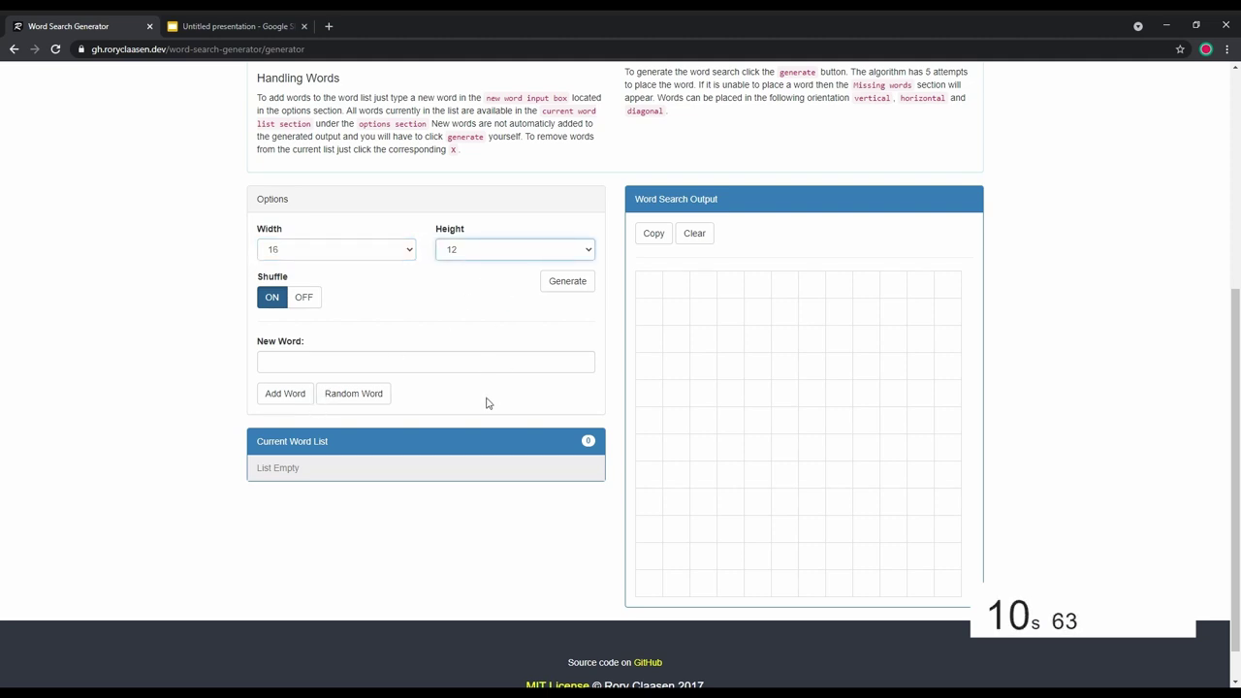
Fill the word list with random words.
click(369, 398)
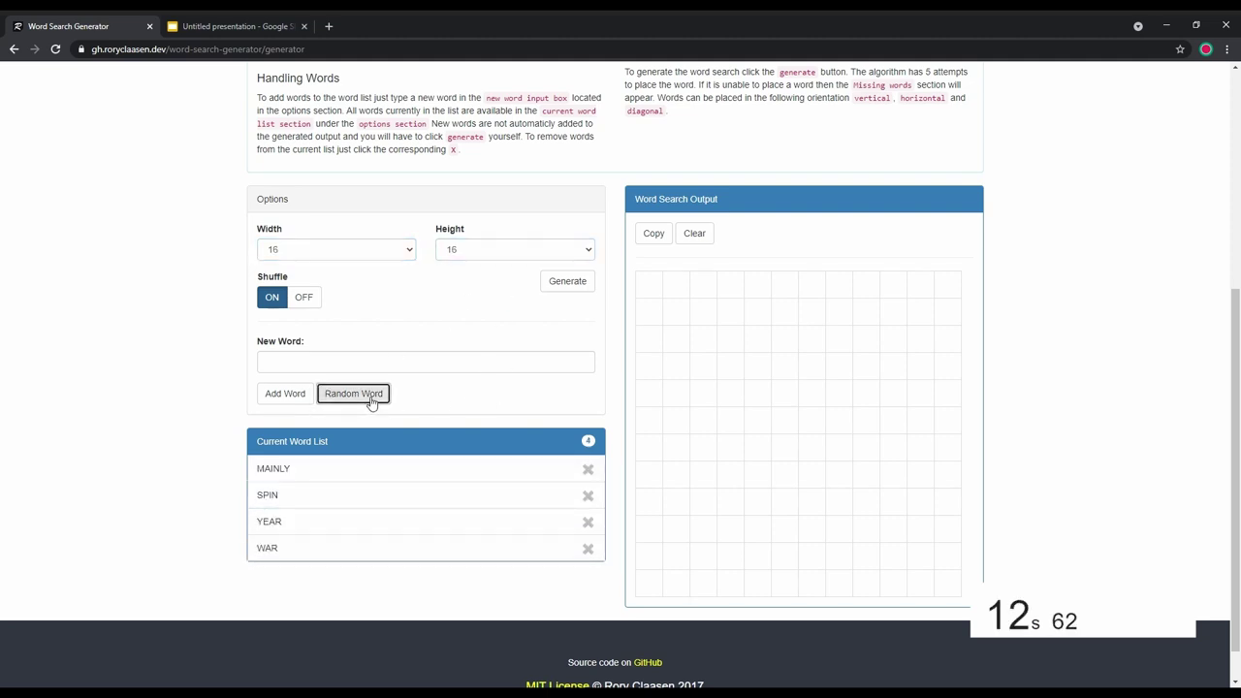
click(371, 401)
click(372, 402)
click(371, 402)
click(371, 402)
click(372, 401)
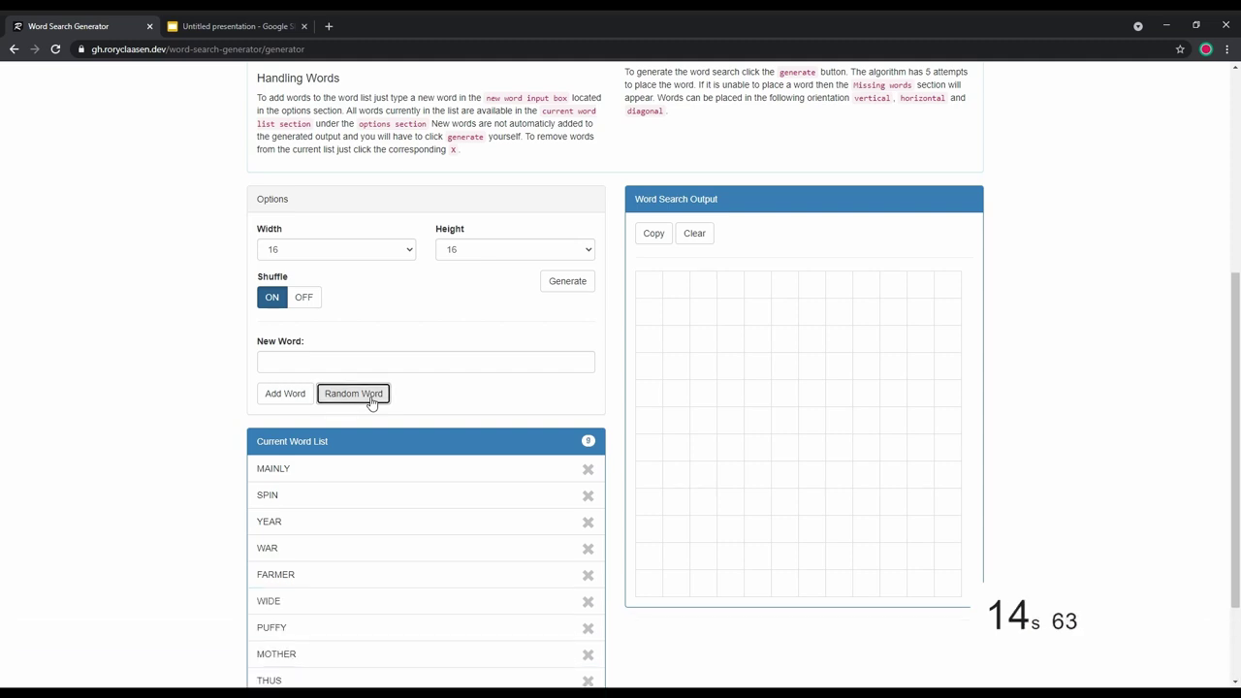
click(372, 402)
scroll(562, 416, down, 1)
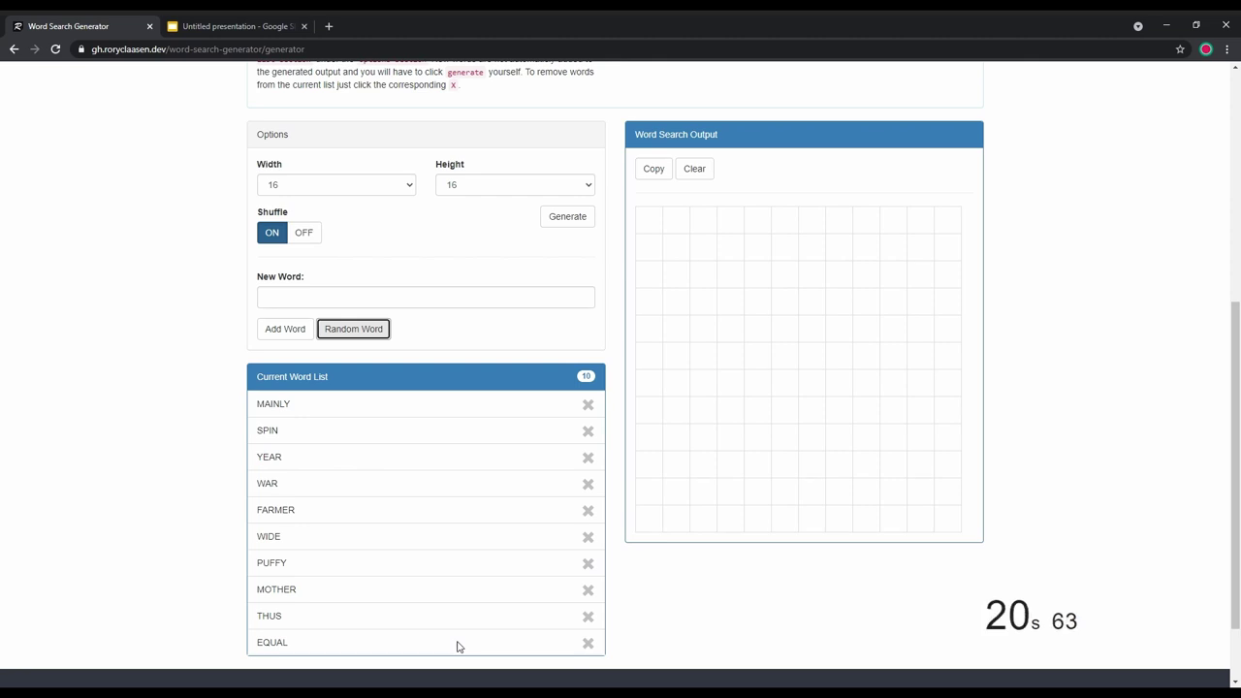
scroll(437, 582, up, 1)
Generate the 16×16 word search grid and copy it to the clipboard.
click(565, 284)
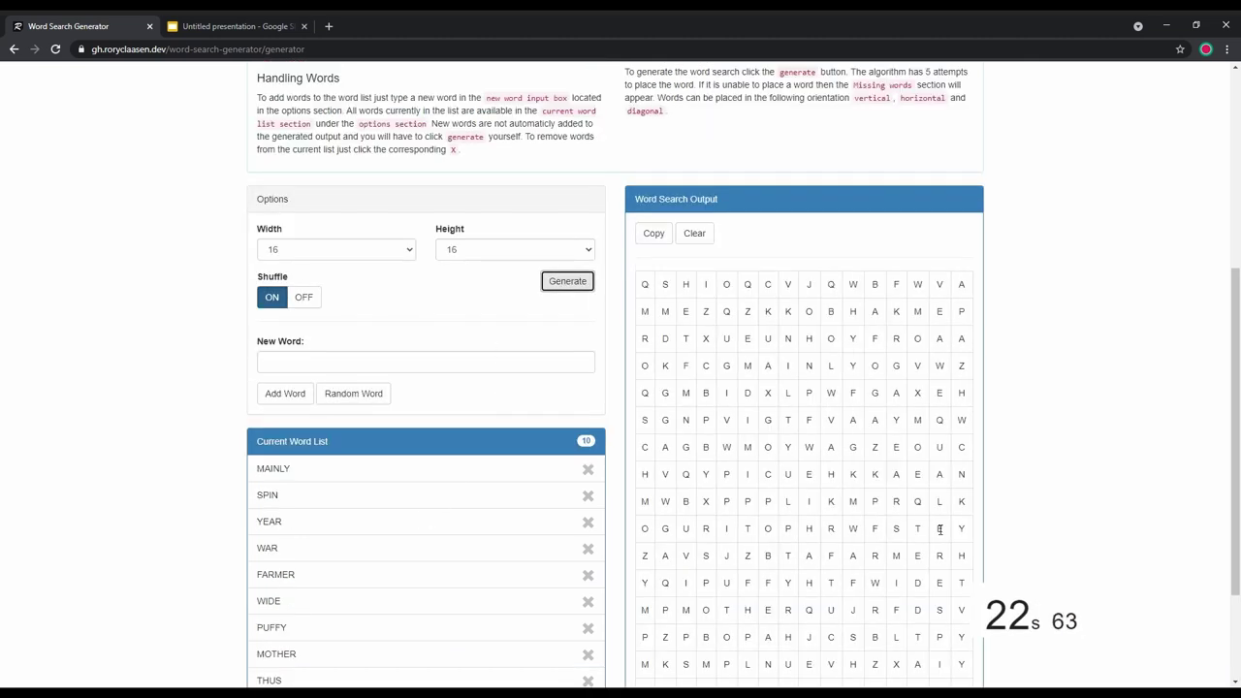
click(653, 234)
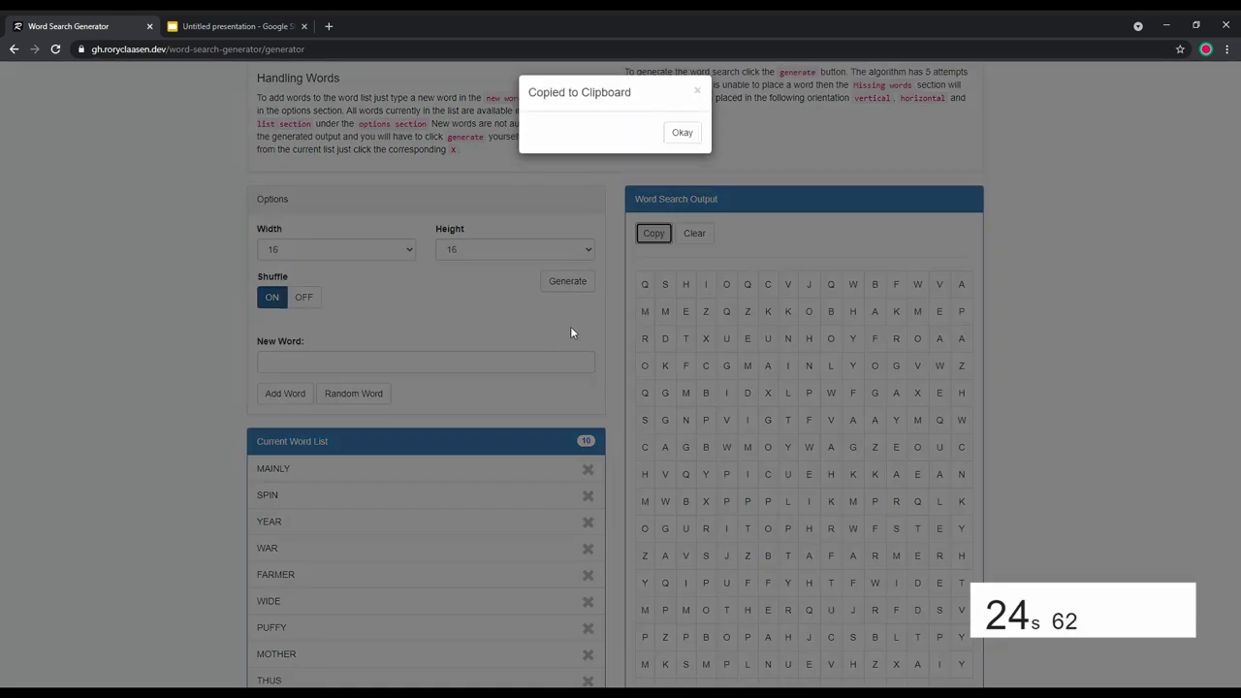
click(680, 140)
Duplicate the first slide in the presentation.
click(242, 29)
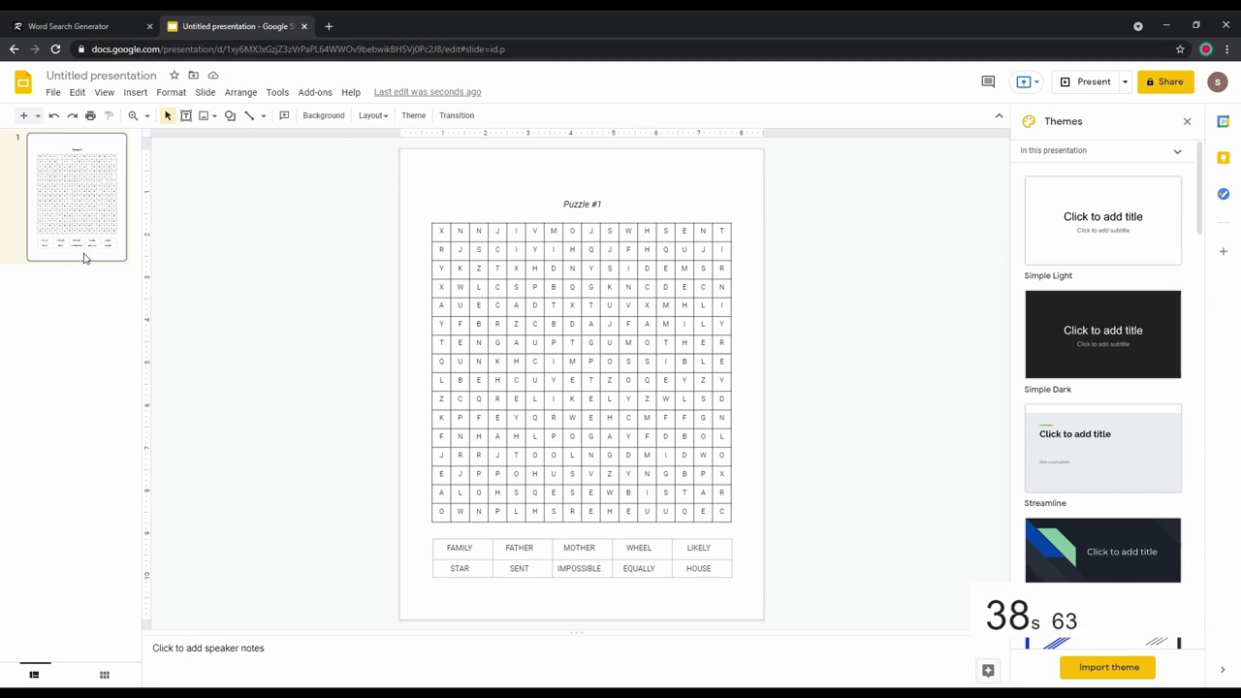
right_click(76, 206)
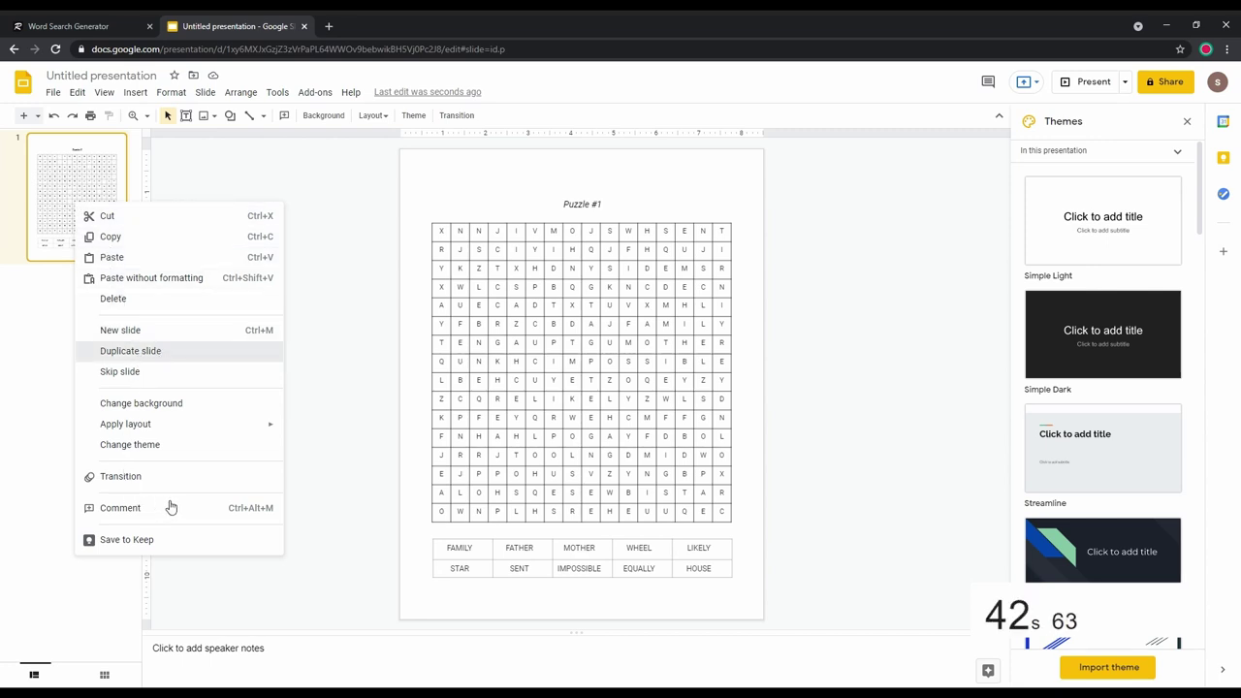
key(Return)
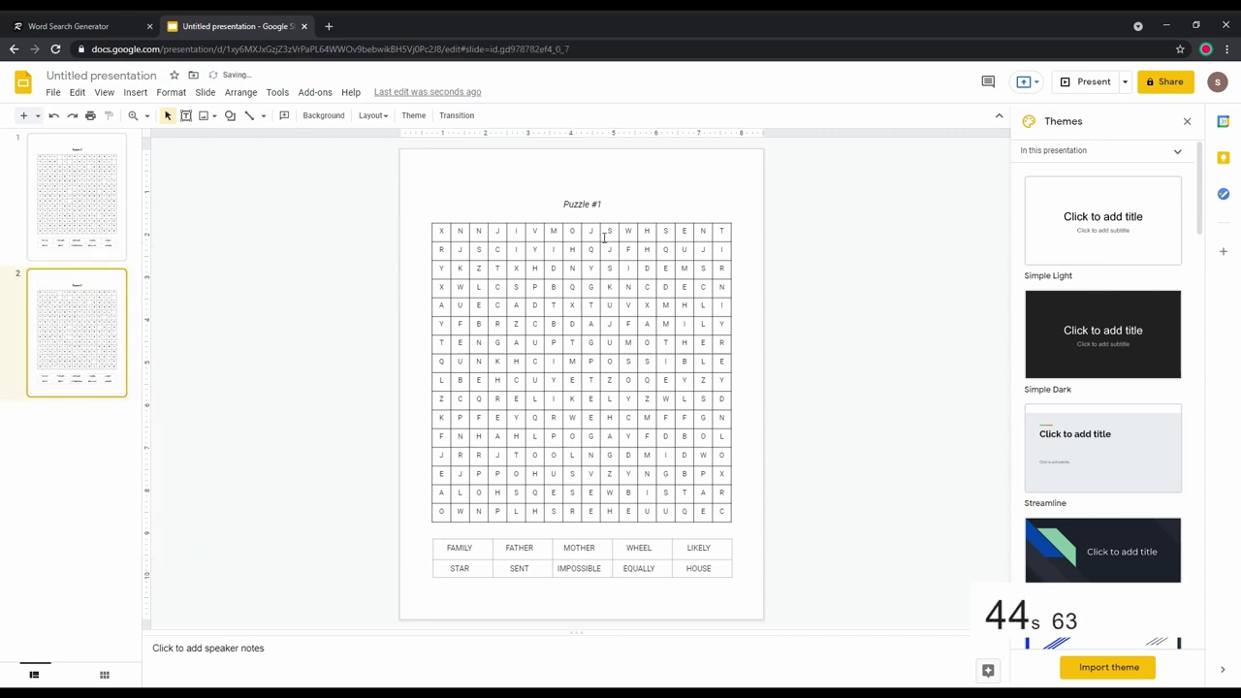
Change the slide 2 heading from Puzzle #1 to Puzzle #2.
click(603, 204)
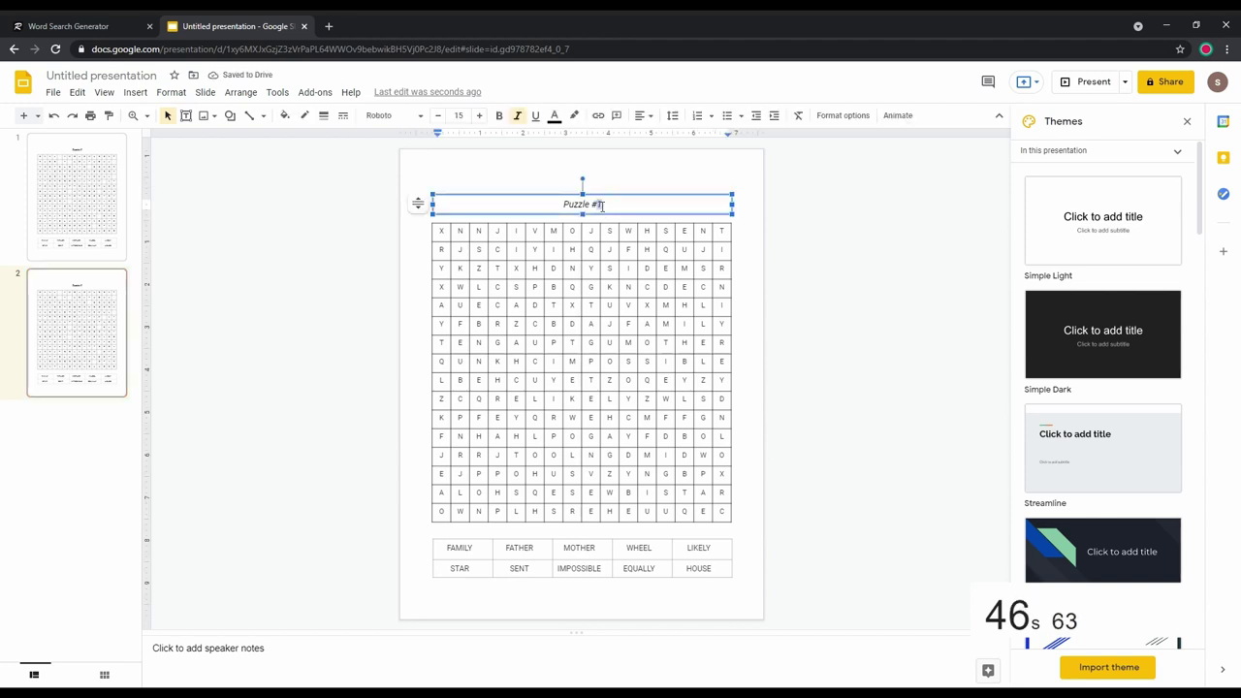
key(BackSpace)
text(2)
click(823, 437)
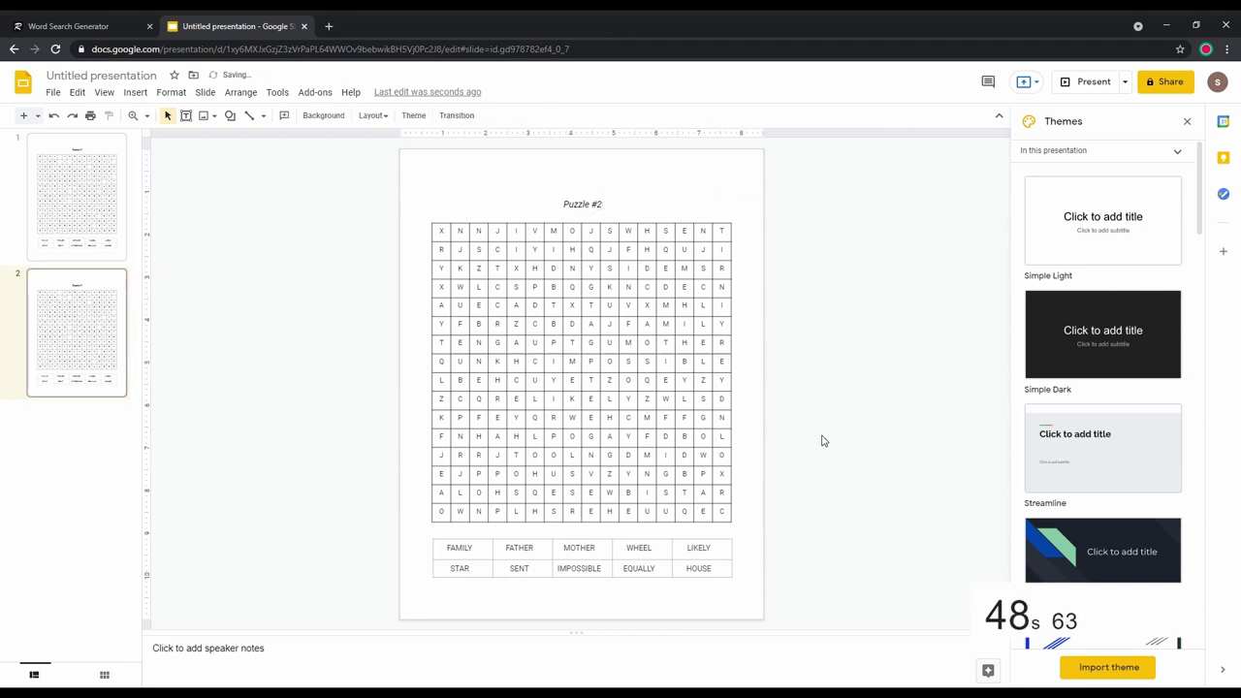
Paste the new puzzle letters over every cell of slide 2's letter grid.
drag(447, 240, 723, 524)
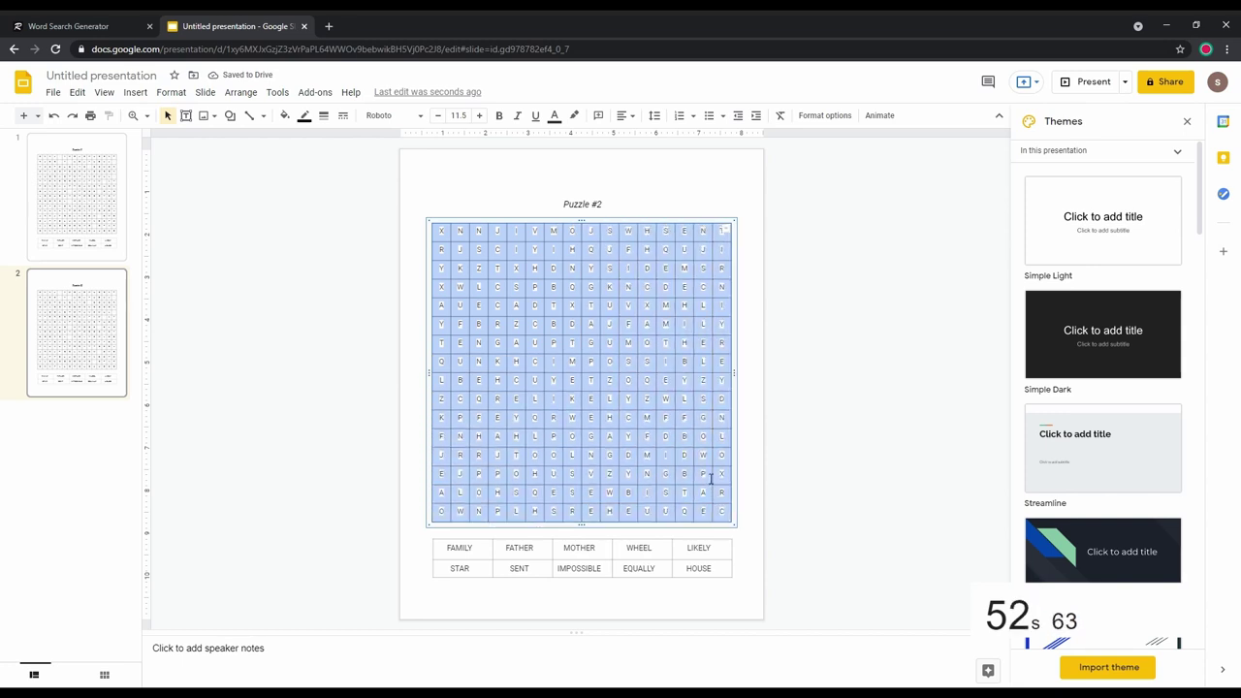
right_click(711, 479)
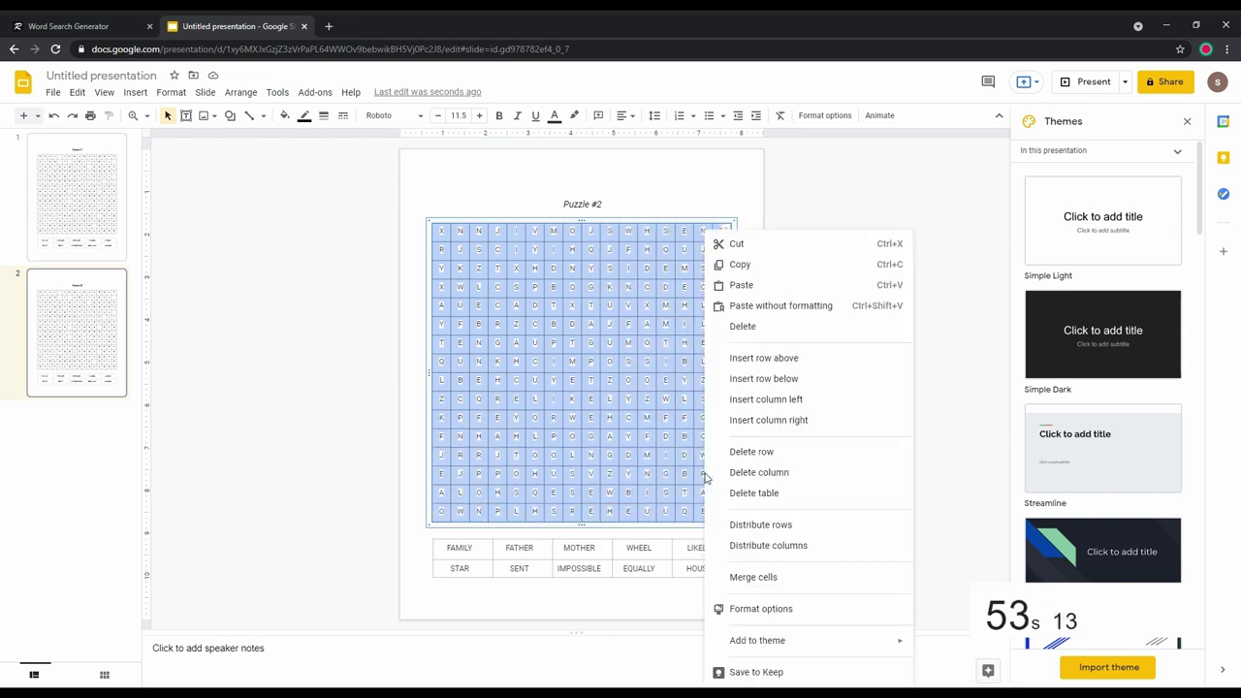
click(765, 290)
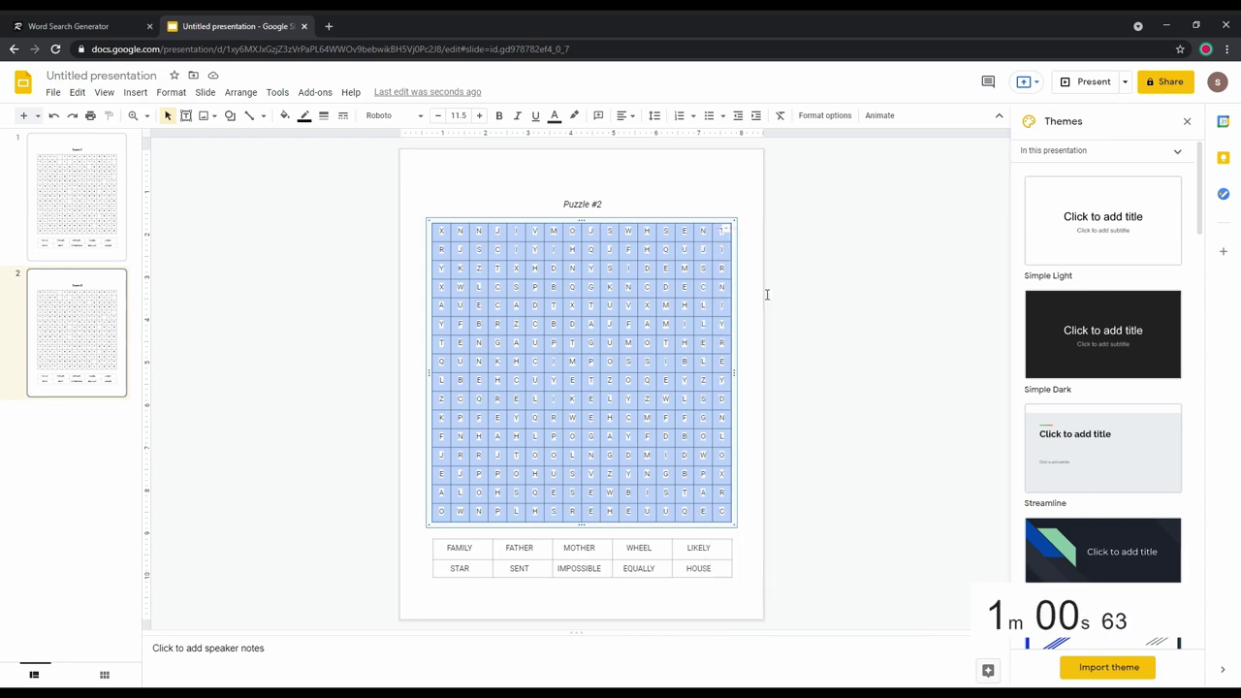
key(ctrl+v)
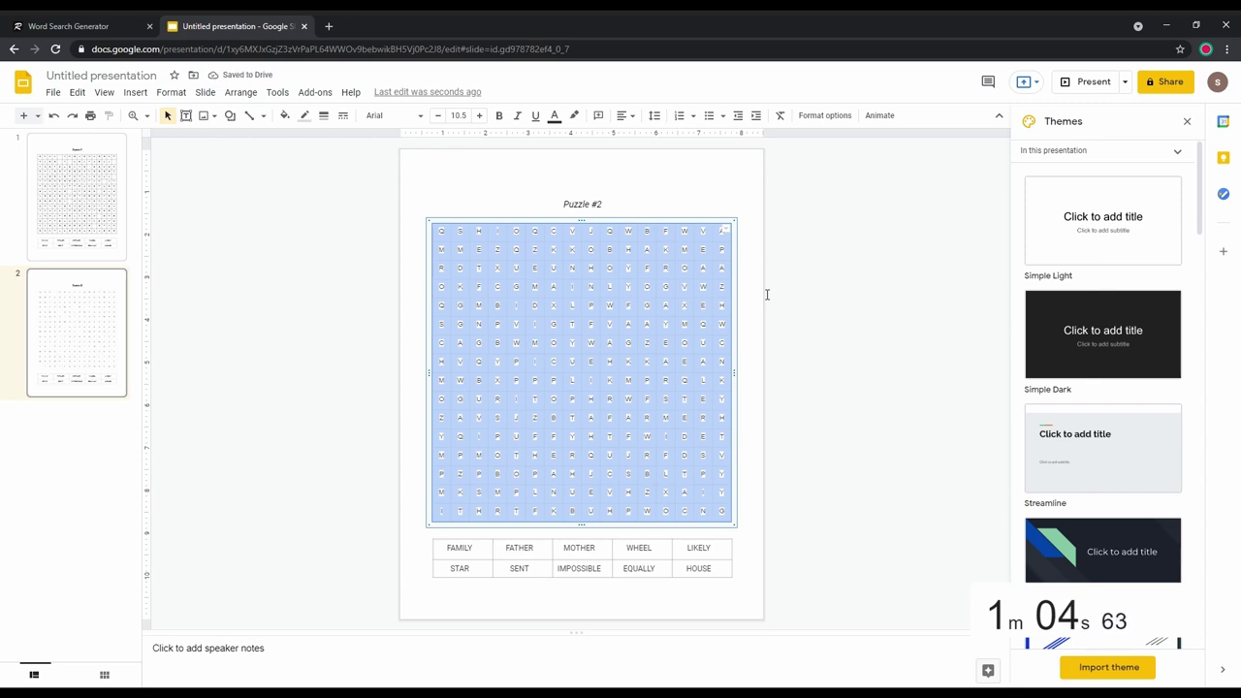
click(738, 252)
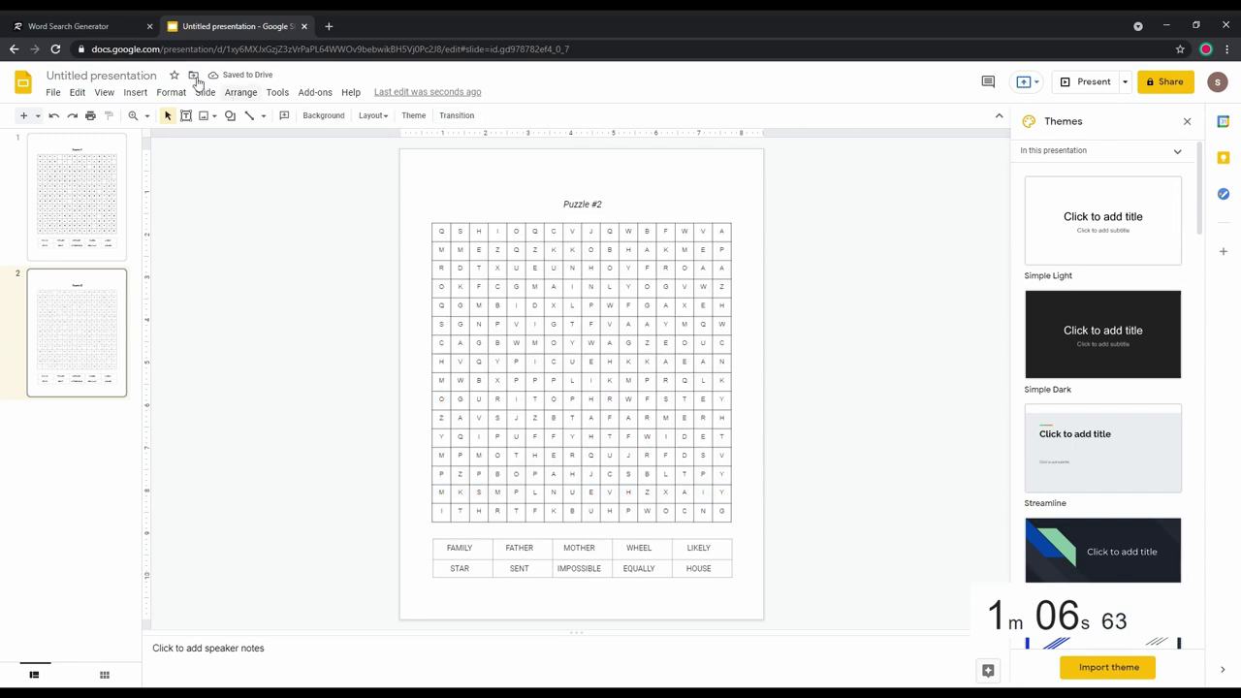
Copy the generator's word list, MAINLY through EQUAL, and paste it onto slide 2.
click(97, 26)
scroll(260, 342, down, 2)
drag(258, 338, 336, 578)
key(ctrl+c)
key(ctrl+Tab)
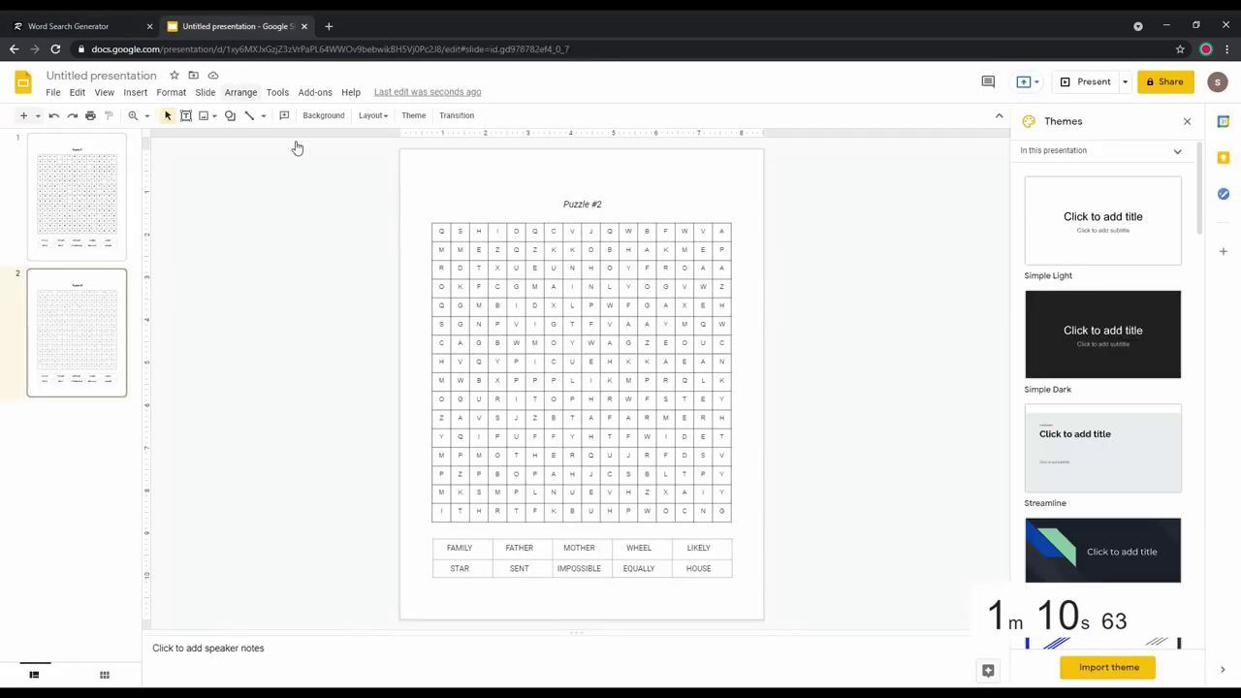
key(ctrl+v)
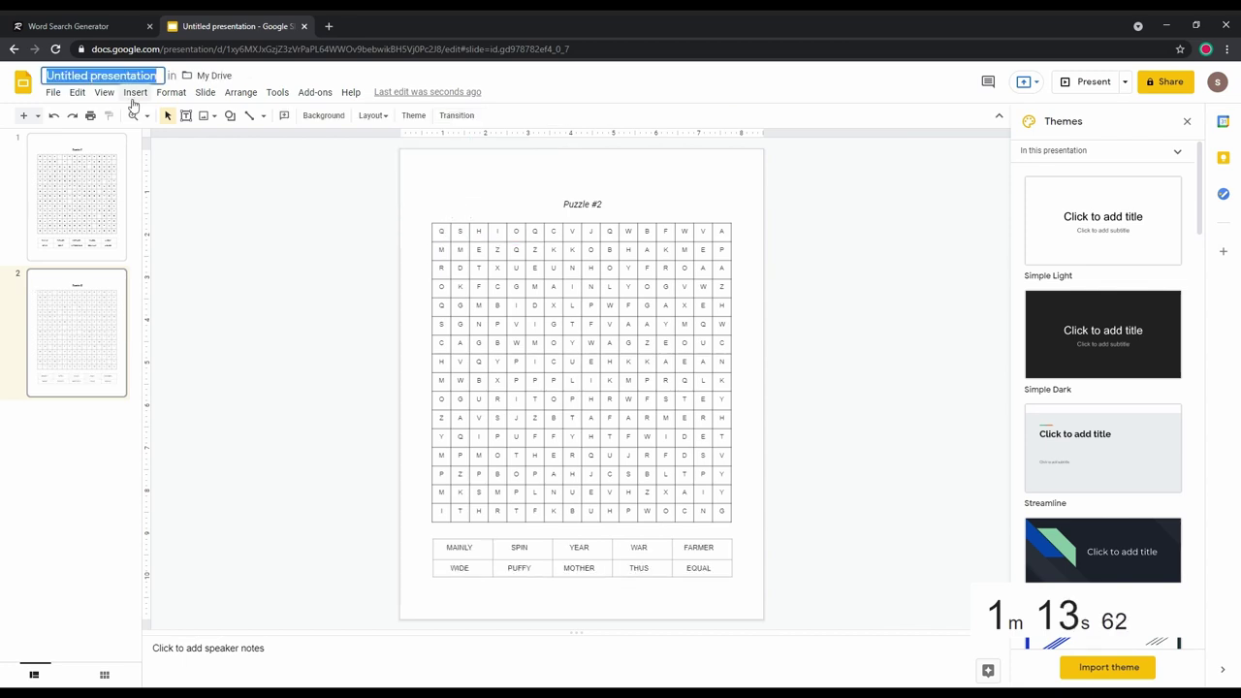
Rename the presentation 'Word Search' and download it as a PDF Document (.pdf).
text(Word)
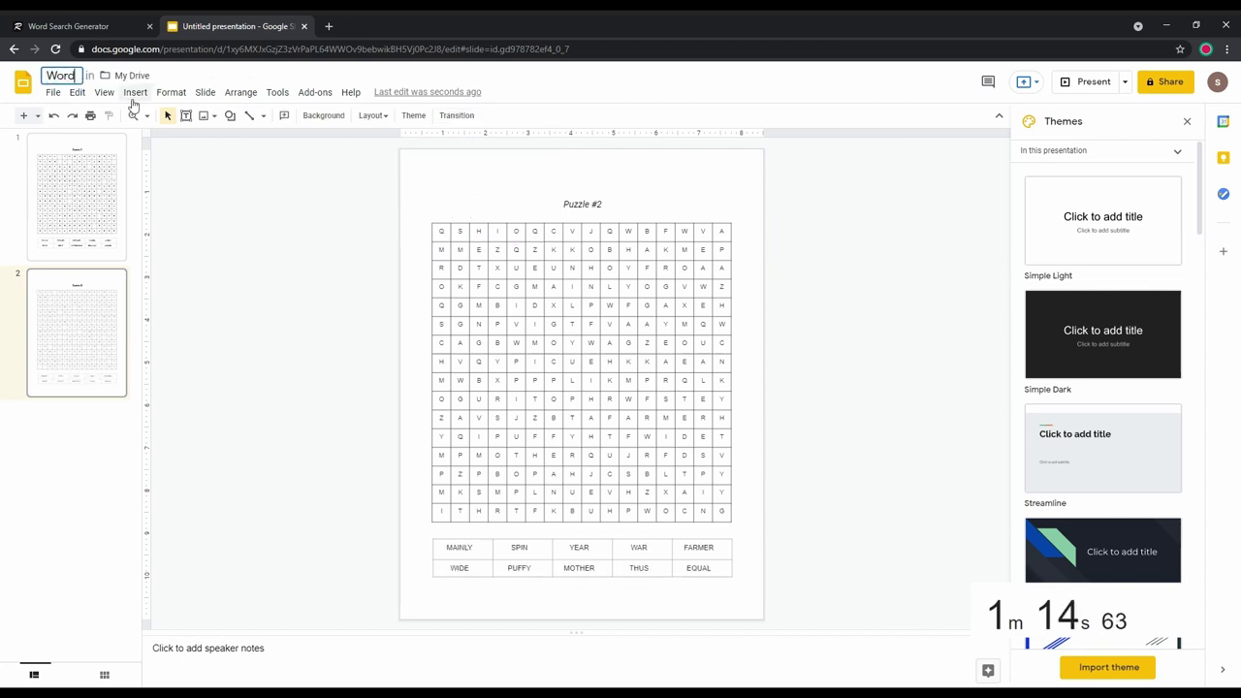
text( Search)
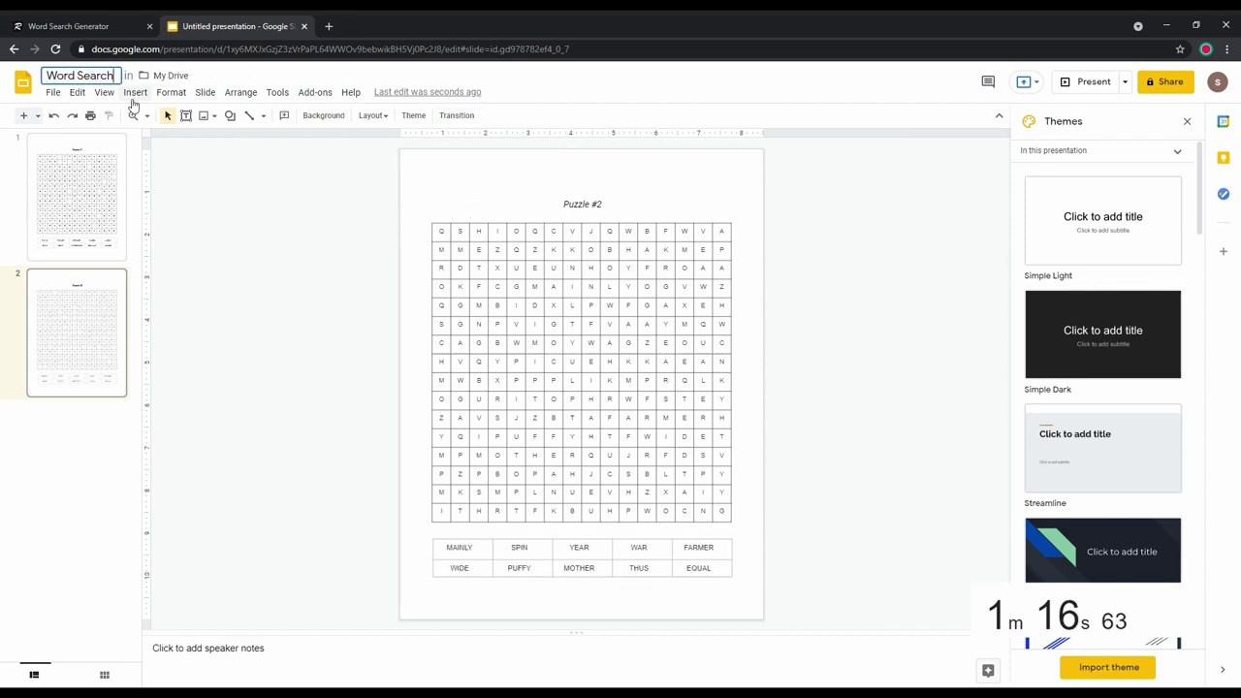
key(Return)
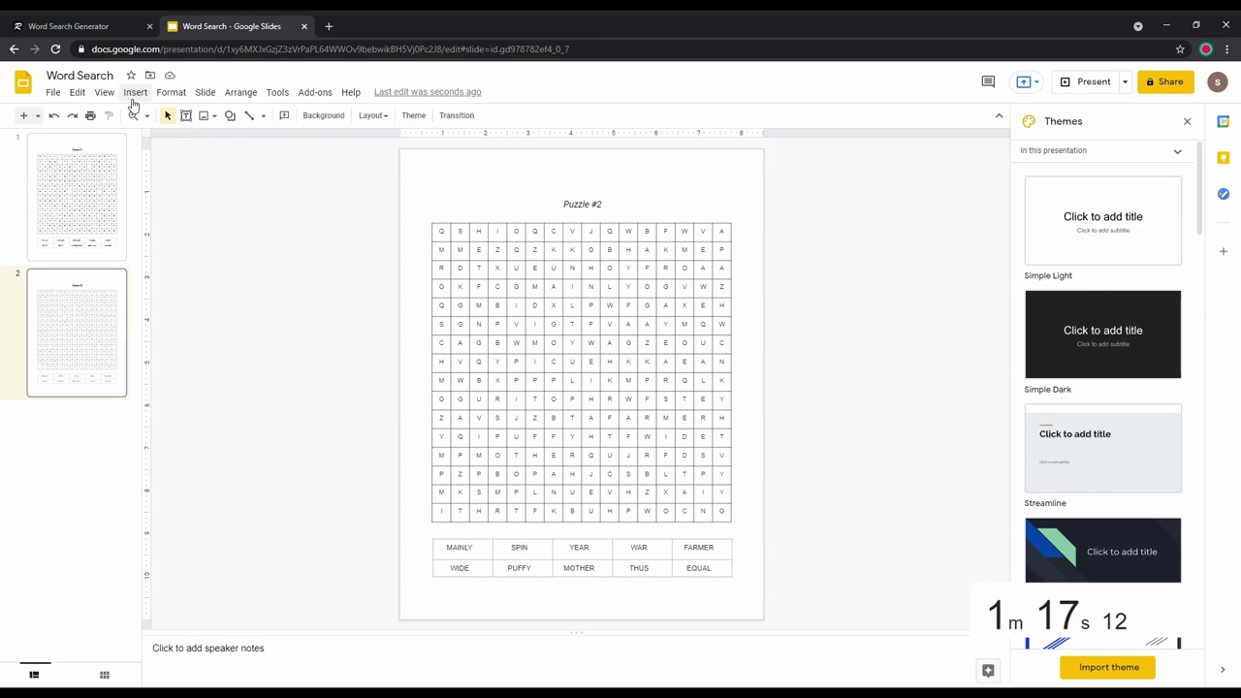
click(53, 93)
mouse_move(89, 260)
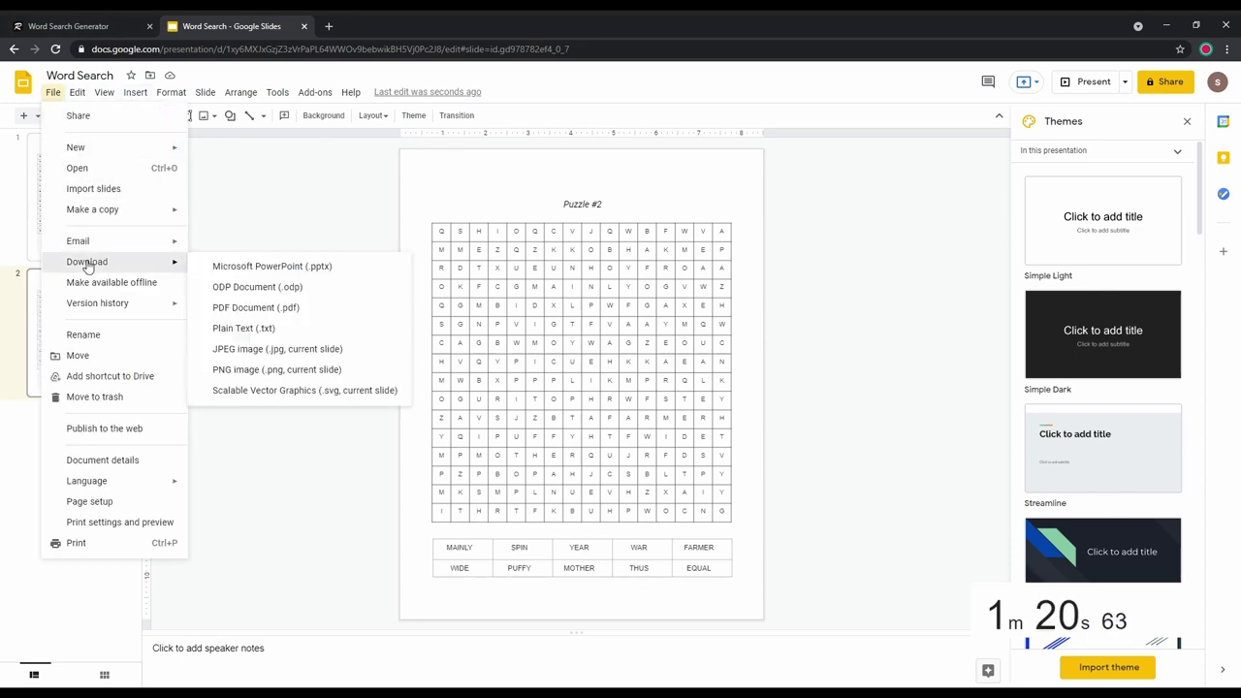
click(246, 309)
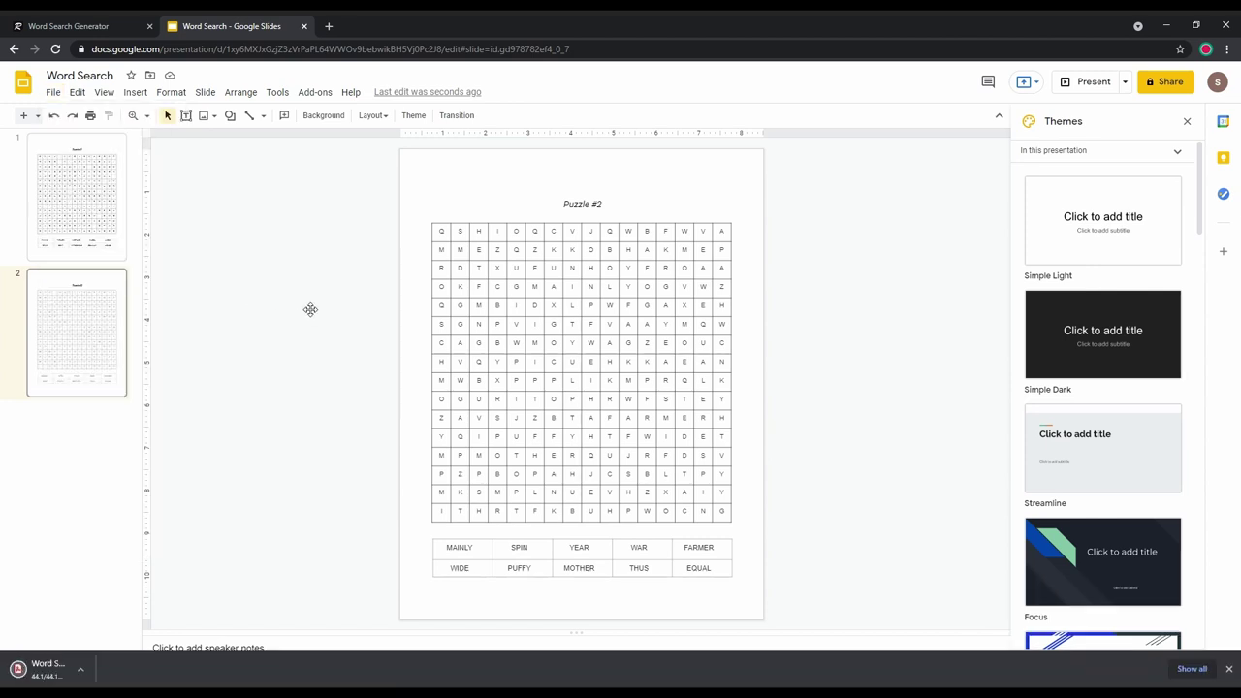
Open Word Search.pdf from the download bar and scroll through both puzzle pages.
click(97, 669)
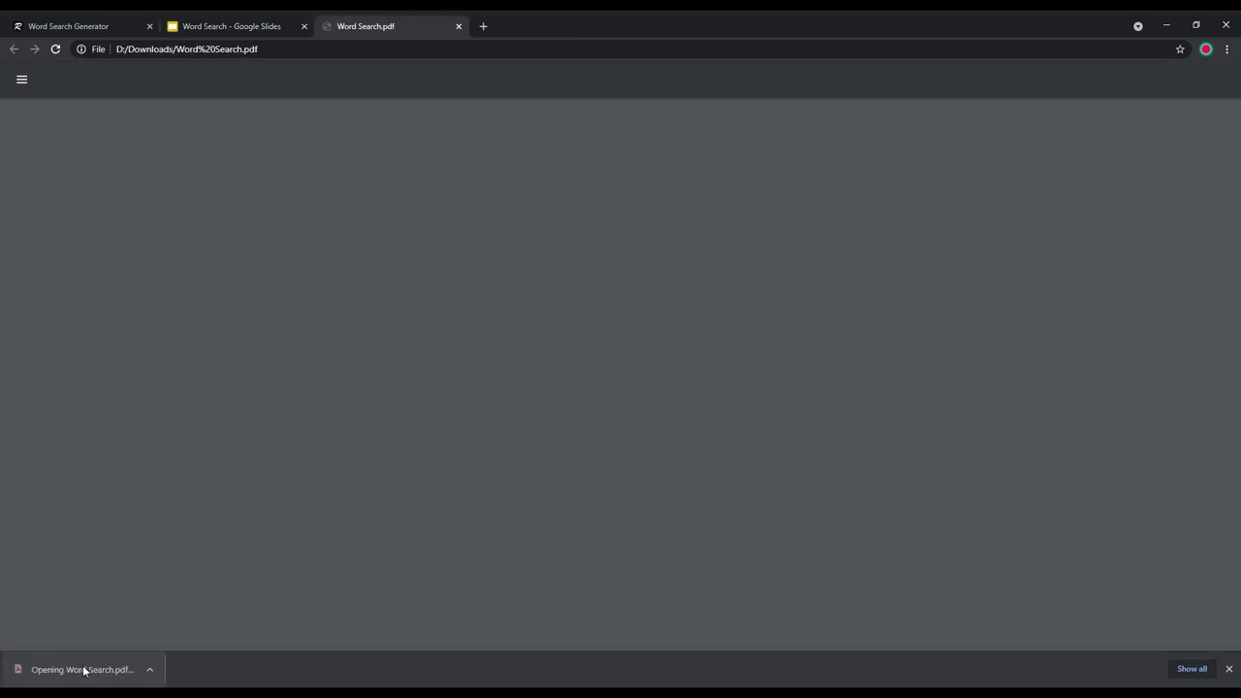
scroll(551, 284, down, 10)
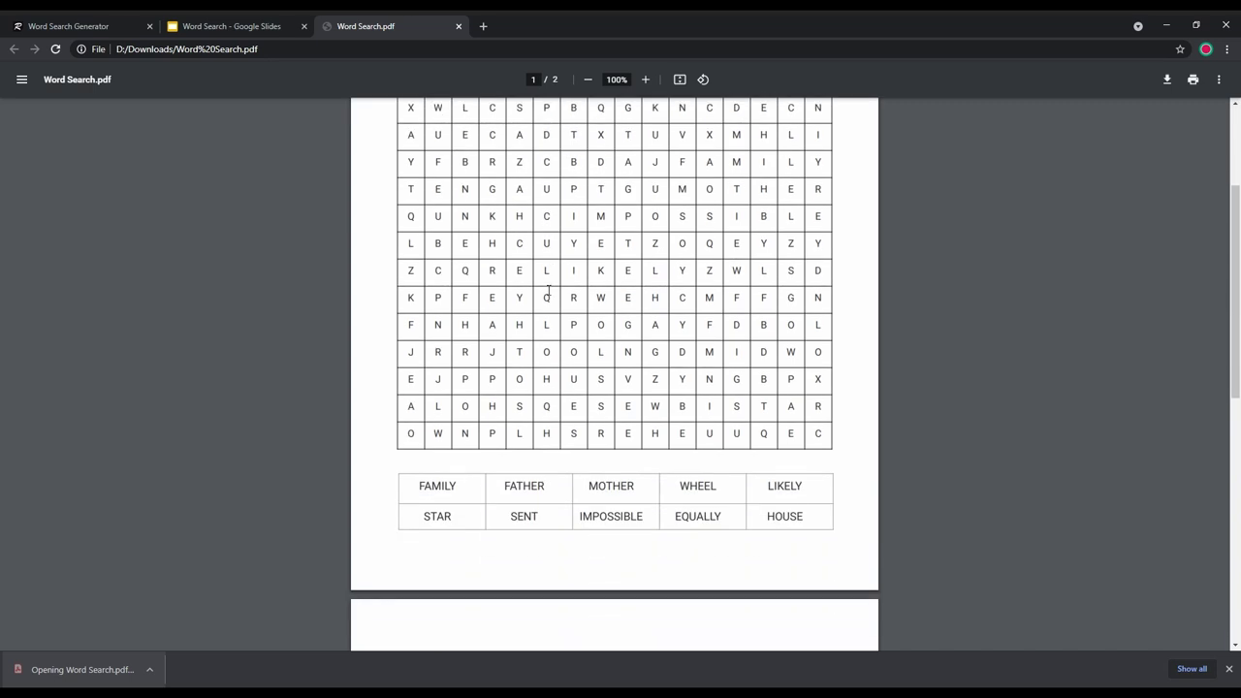
scroll(539, 295, down, 3)
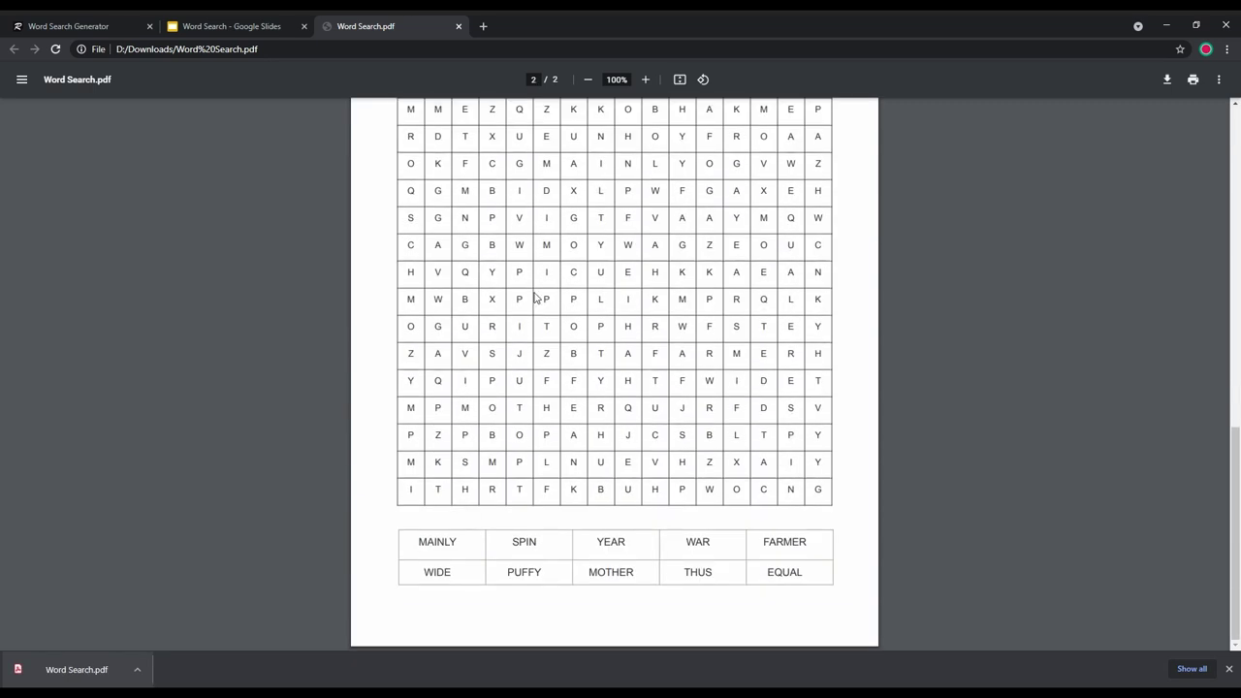
scroll(555, 331, up, 10)
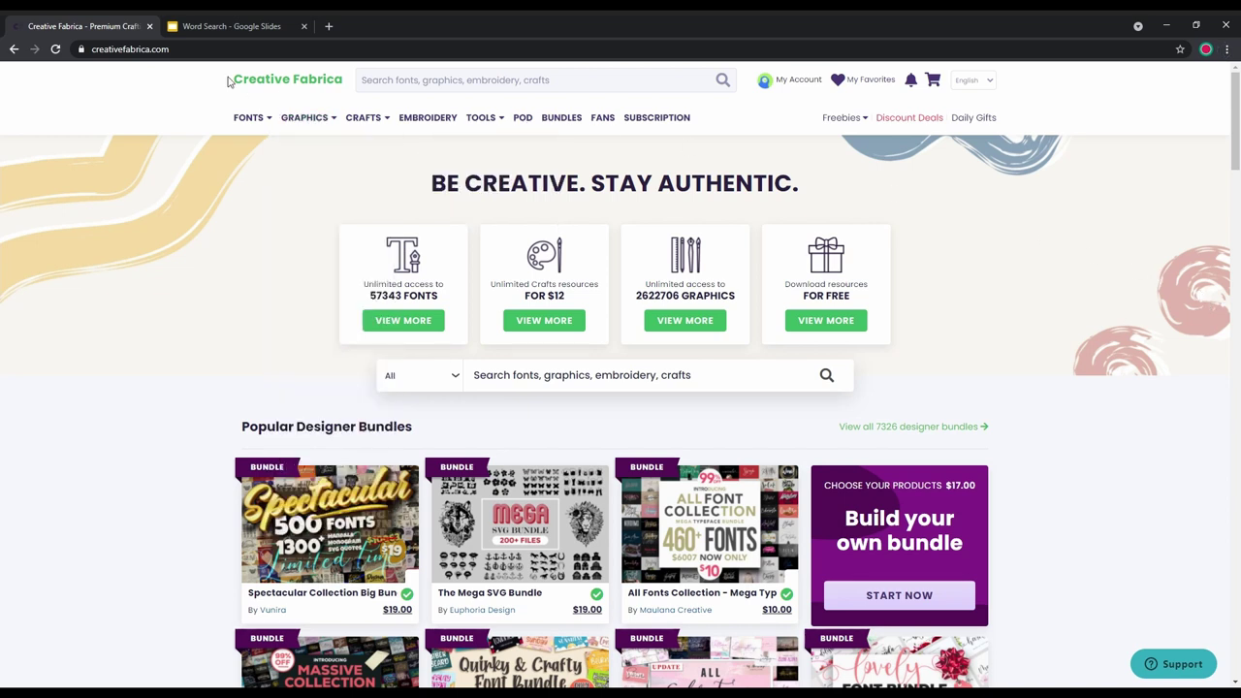
Search Creative Fabrica for 'word search' and scroll through the puzzle product results.
text(word search)
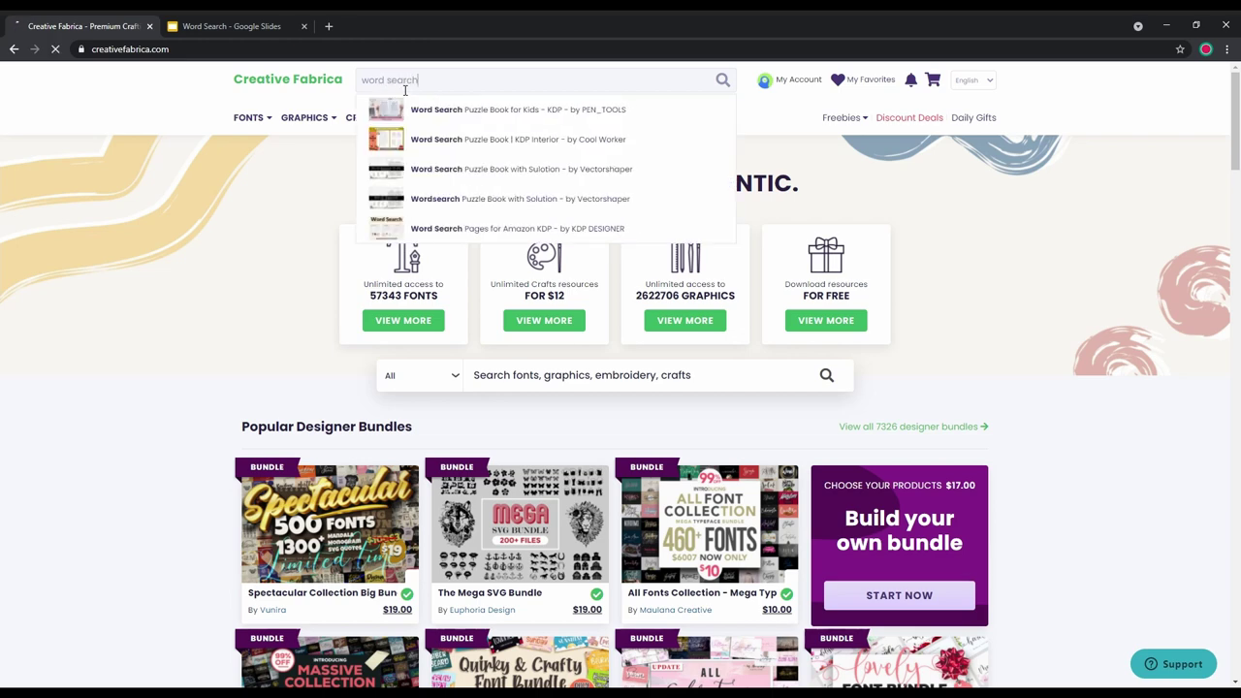
key(Return)
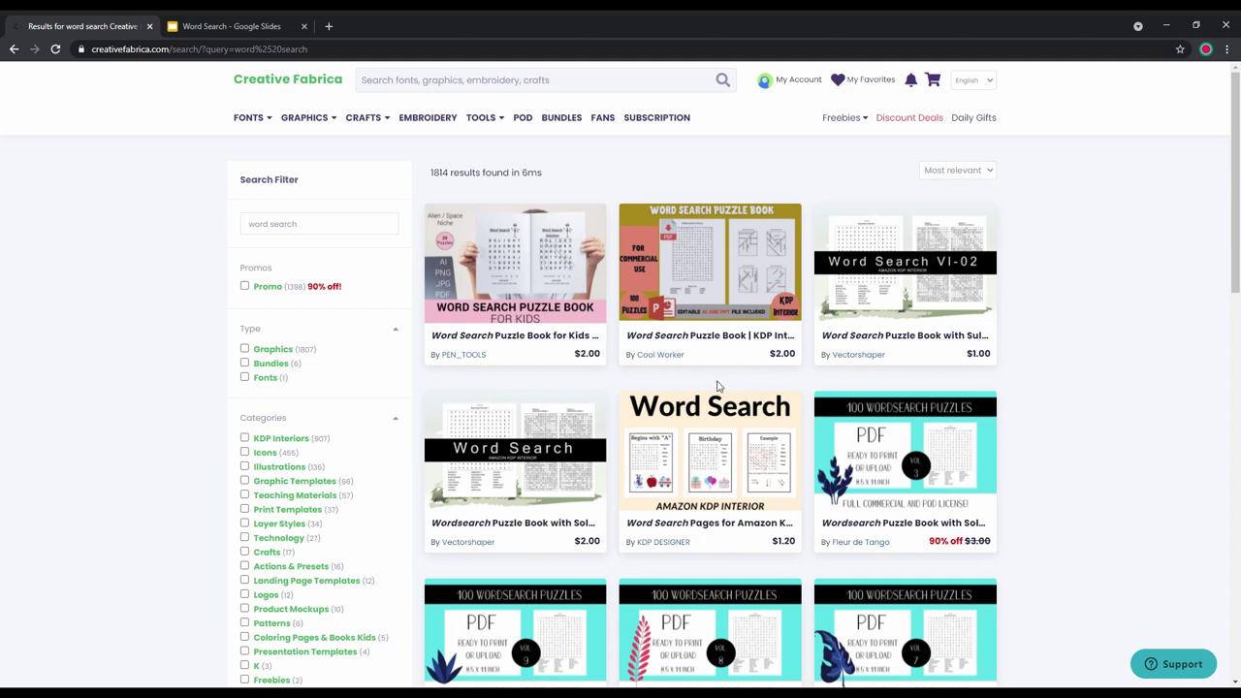
scroll(717, 386, down, 4)
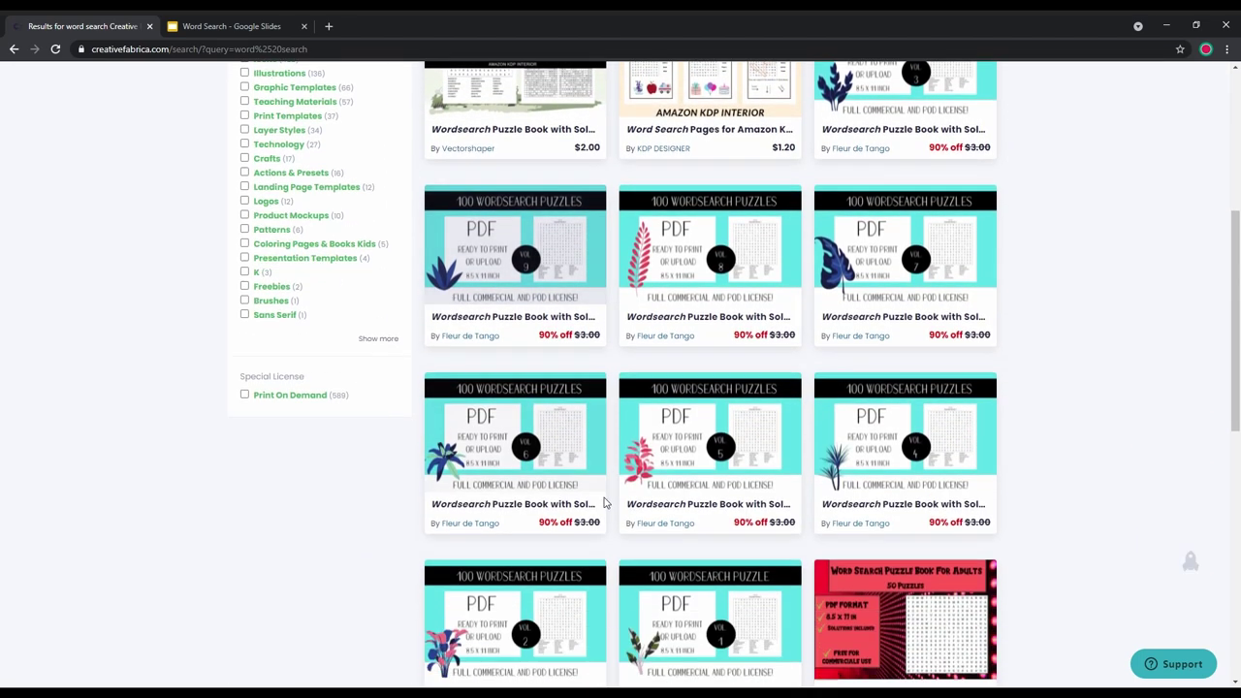
scroll(604, 502, down, 3)
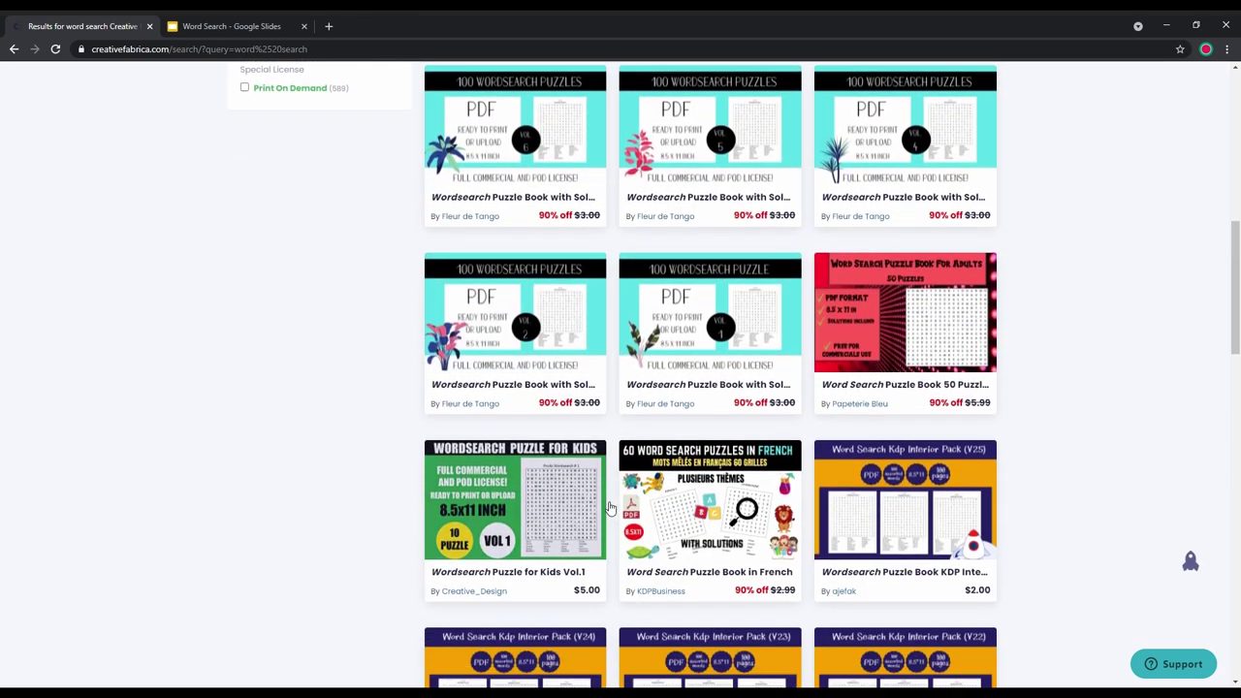
scroll(610, 507, down, 2)
scroll(610, 507, down, 3)
scroll(610, 507, up, 1)
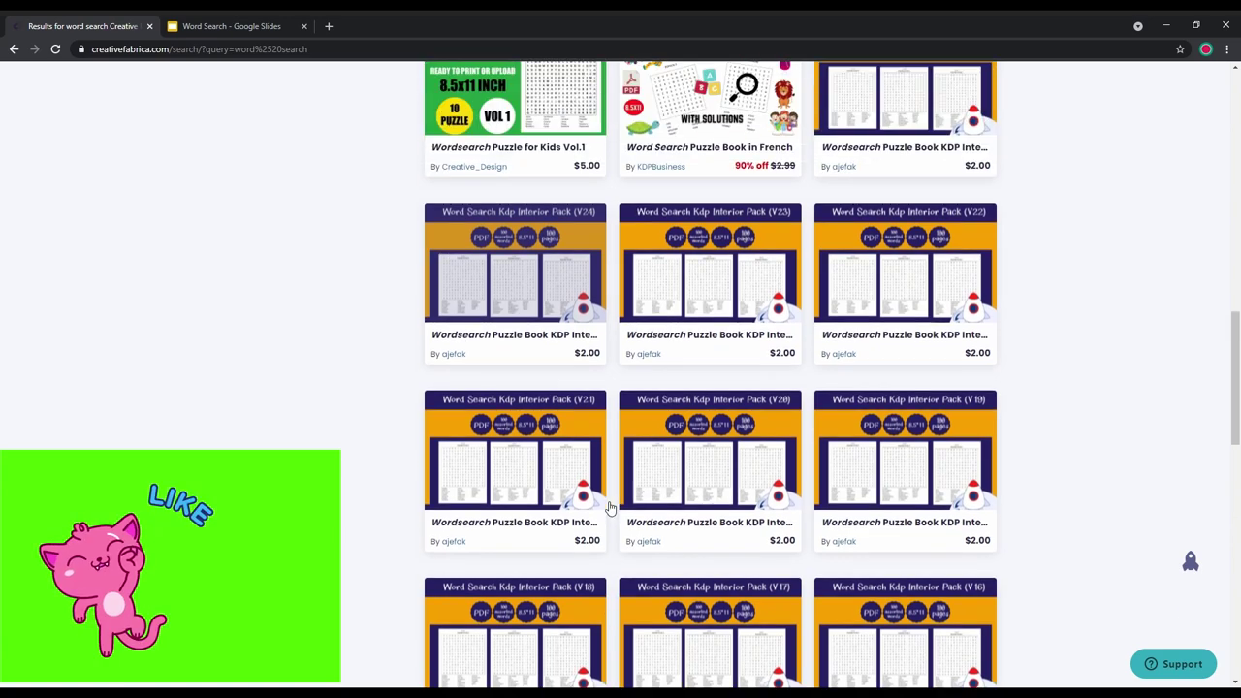
scroll(610, 507, up, 15)
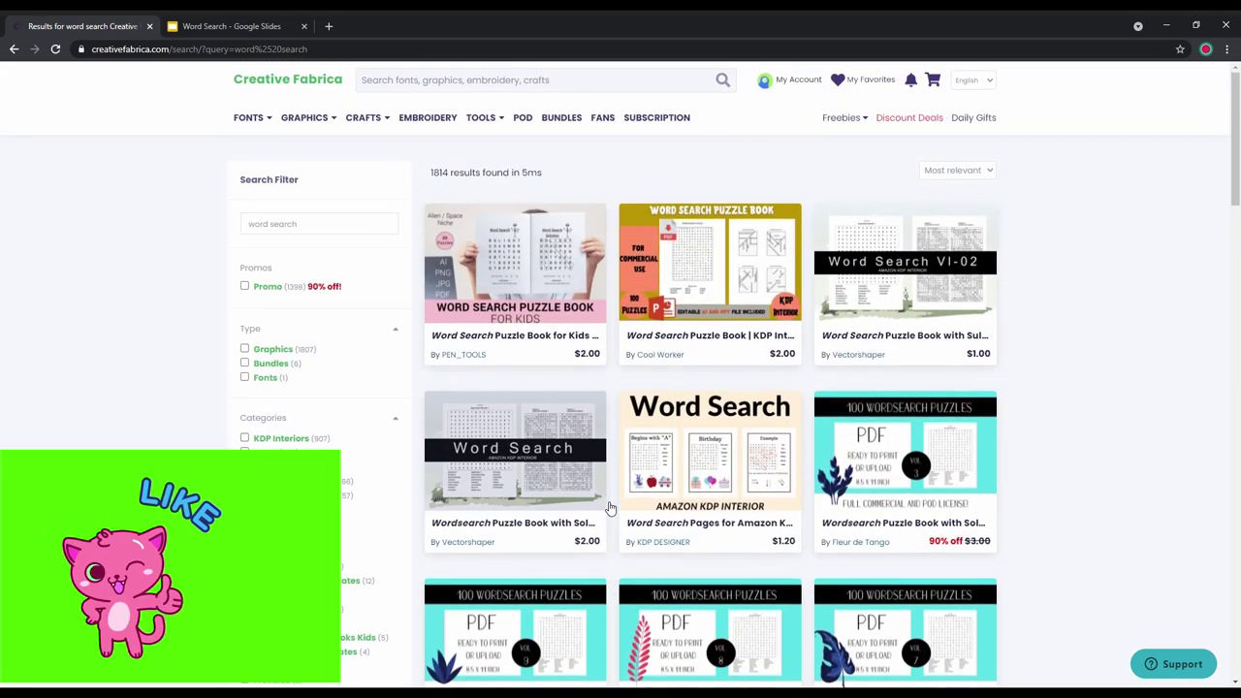